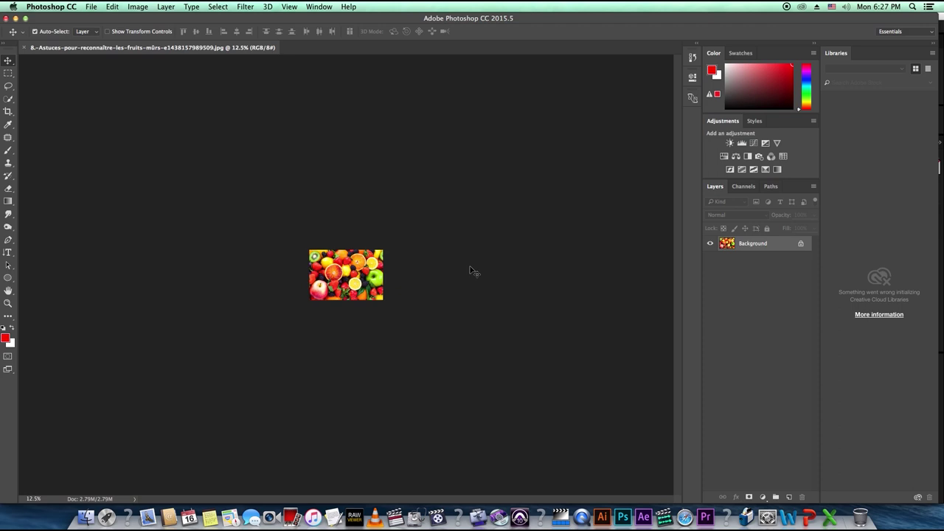
# - Fit the fruit photo to the window, close it, and start a new 1200 × 812 px document
pyautogui.press('super+0')
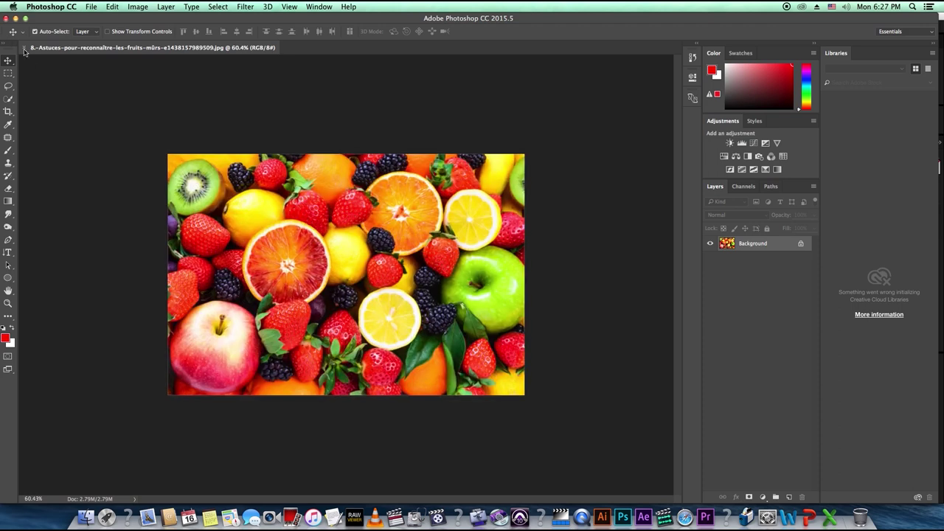
pyautogui.click(24, 48)
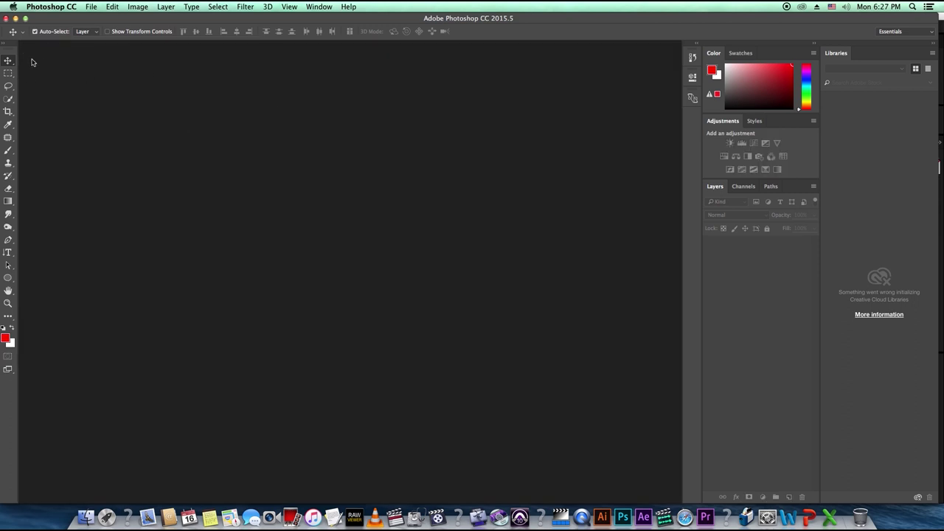
pyautogui.click(91, 6)
pyautogui.click(108, 19)
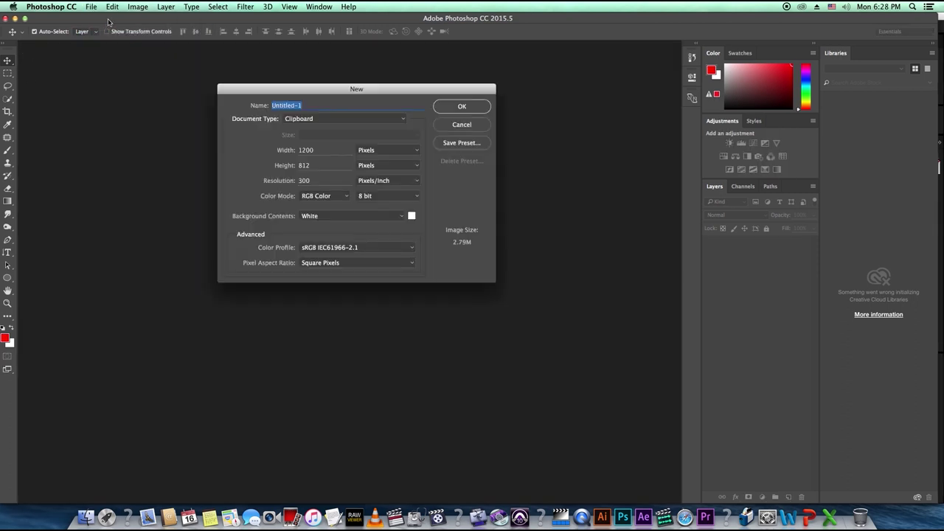
# - Accept the 1200 × 812 px, 300 ppi settings to create blank white Untitled-1
pyautogui.click(462, 108)
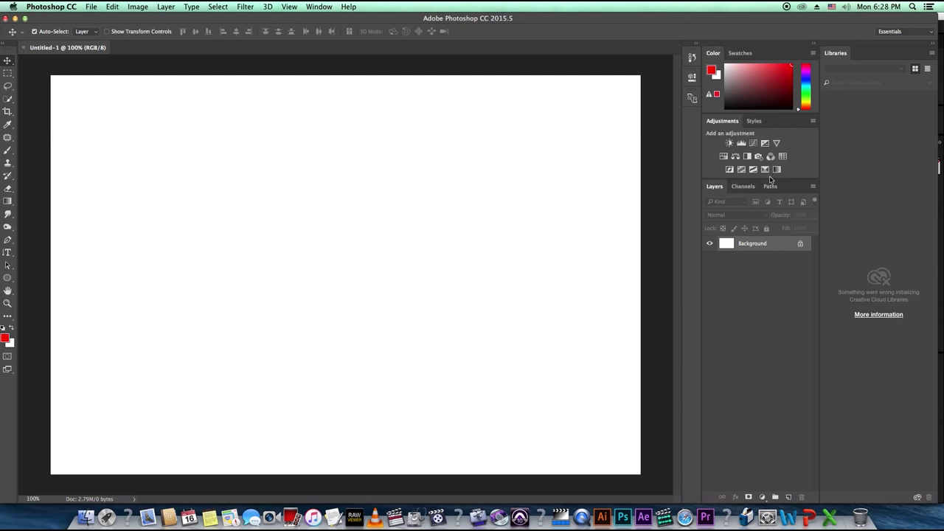
# - Close the Layers panel from its tab menu, leaving Channels and Libraries, and browse the Window menu
pyautogui.rightClick(718, 189)
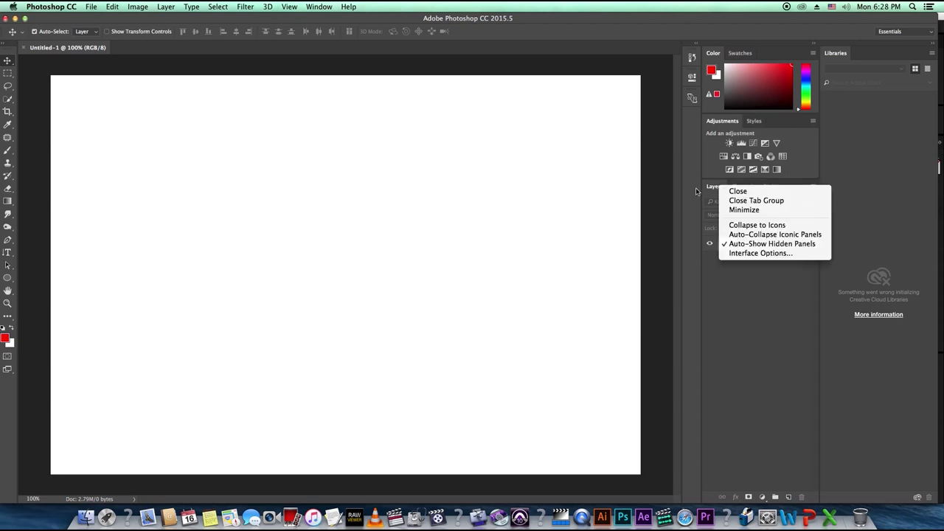
pyautogui.click(752, 191)
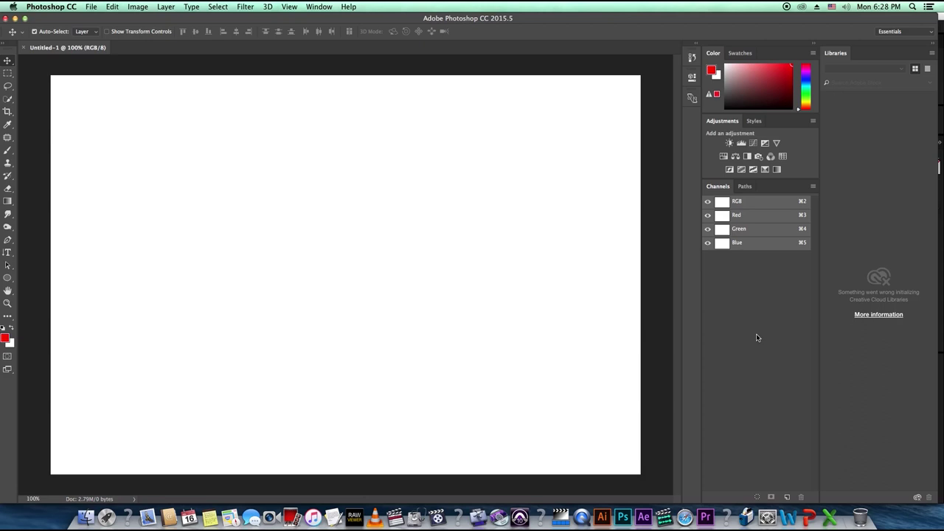
pyautogui.click(320, 7)
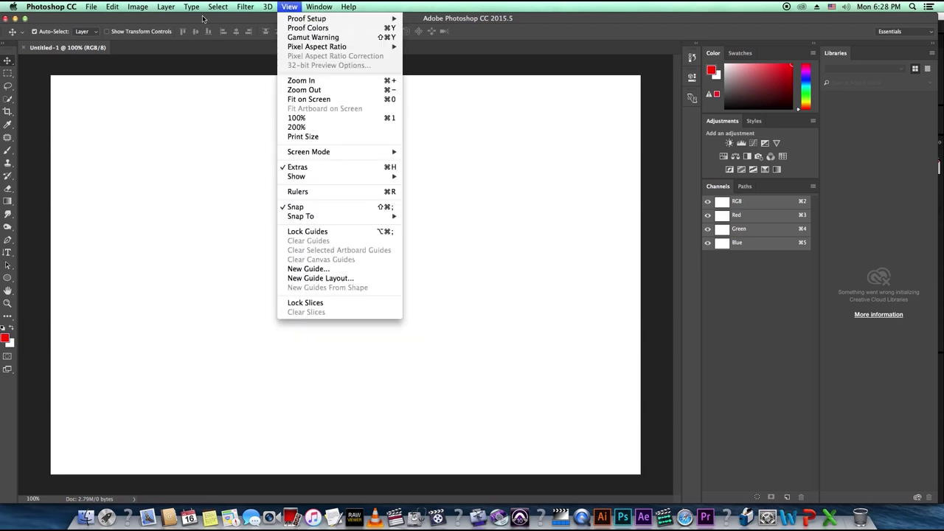
pyautogui.moveTo(291, 8)
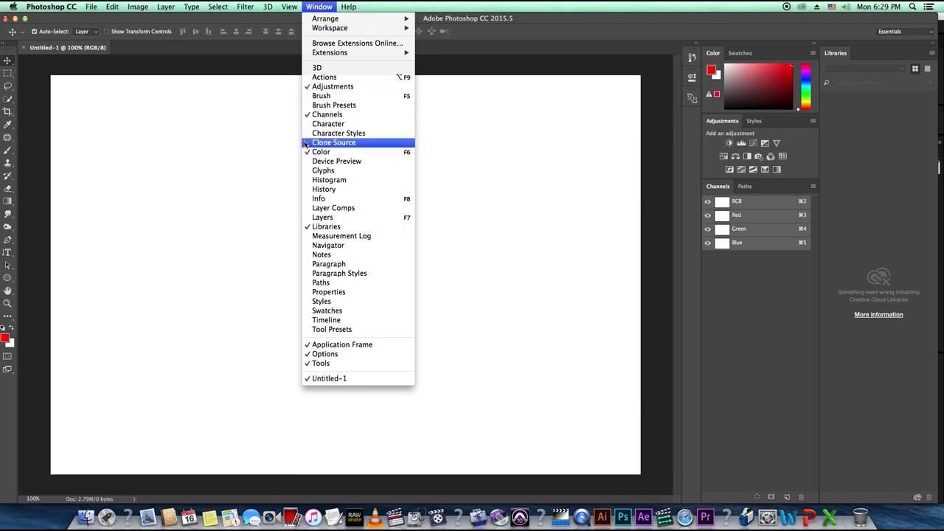
# - Reopen the Layers panel via Window > Layers, then dismiss the Window menu without changes
pyautogui.click(321, 217)
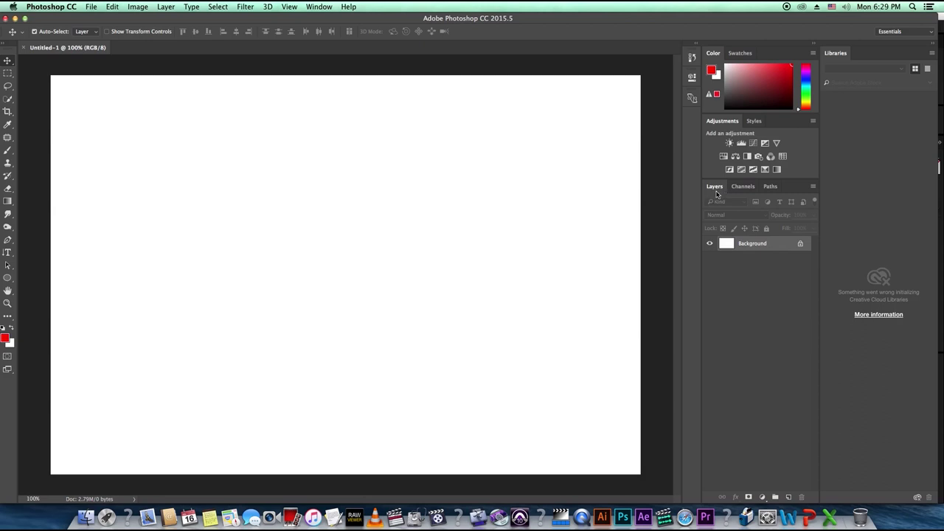
pyautogui.click(319, 7)
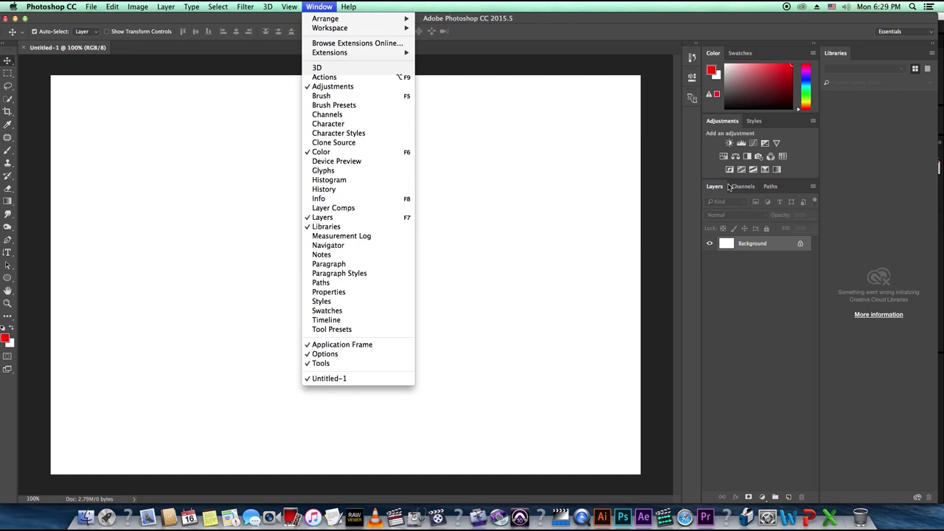
pyautogui.click(101, 91)
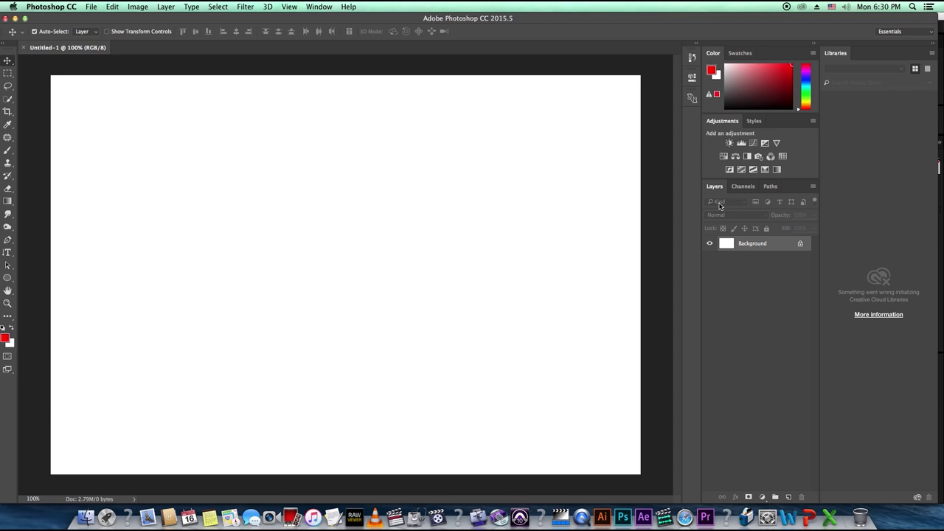
# - Convert Untitled-1's Background into an unlocked layer named Layer 0 via the New Layer dialog
pyautogui.click(800, 245)
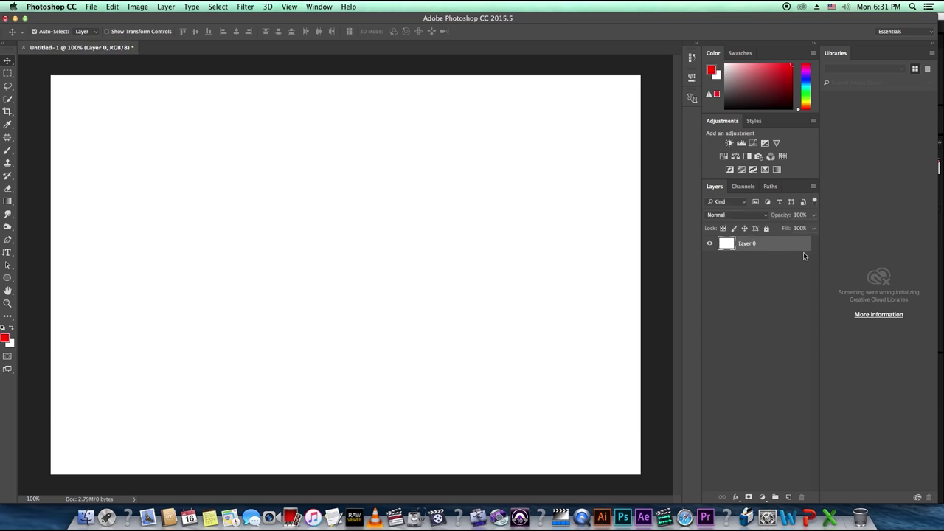
pyautogui.press('super+z')
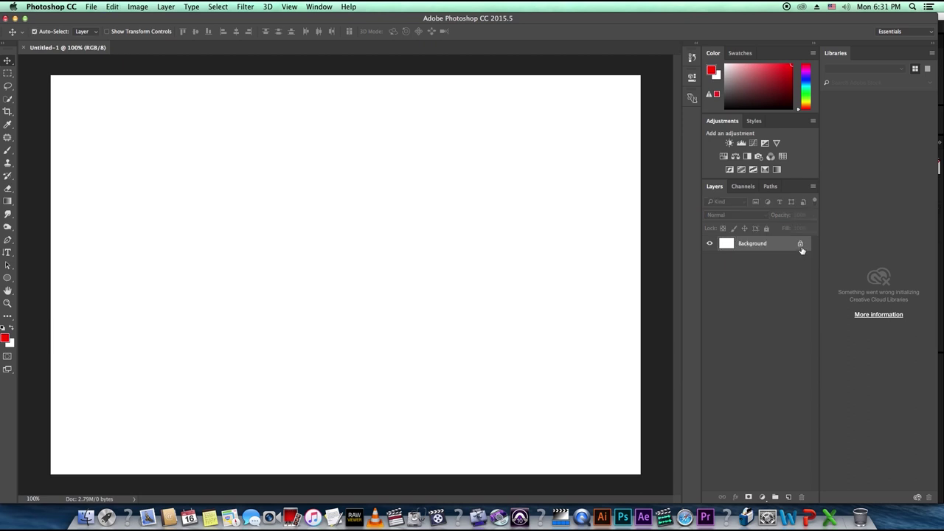
pyautogui.doubleClick(797, 248)
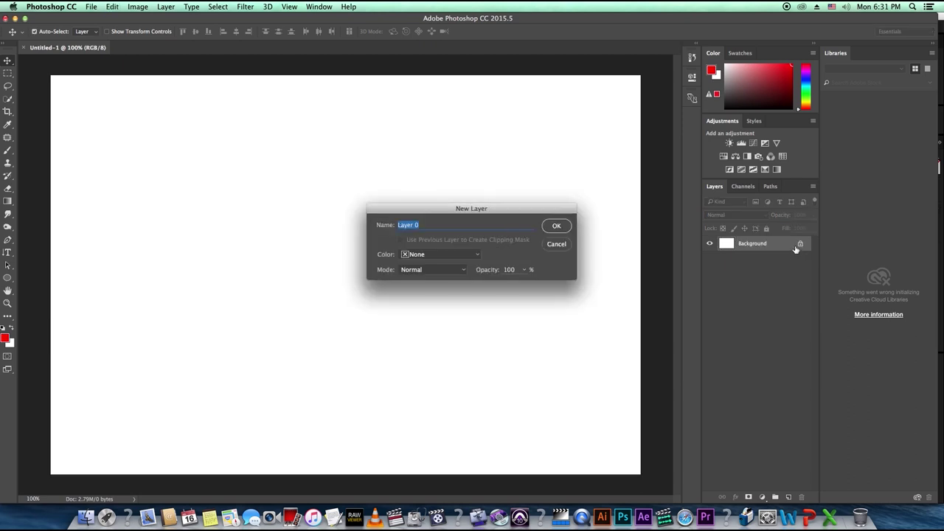
pyautogui.moveTo(507, 213); pyautogui.dragTo(511, 205)
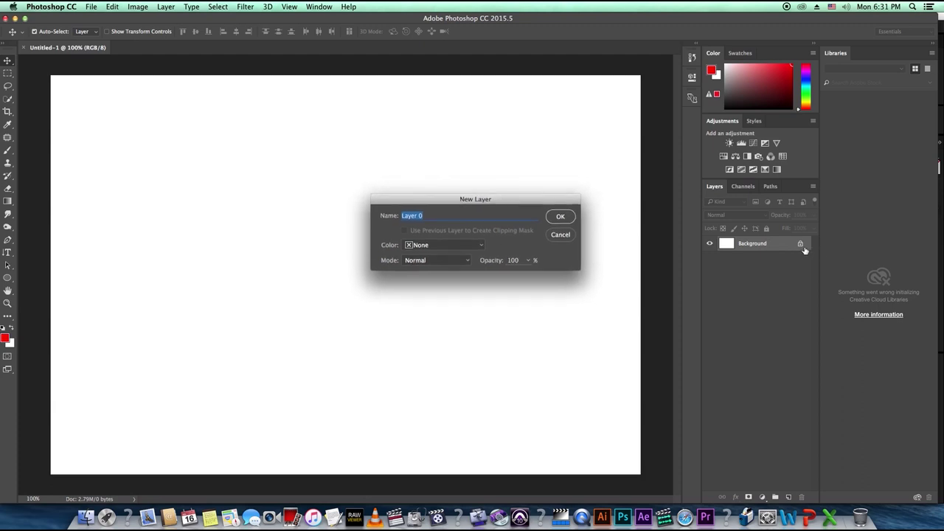
pyautogui.moveTo(438, 203); pyautogui.dragTo(405, 208)
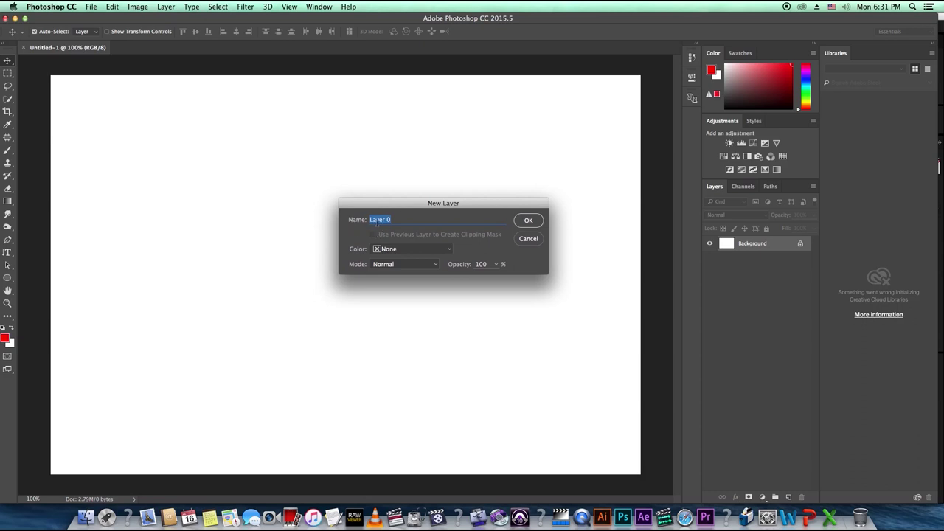
pyautogui.click(391, 220)
pyautogui.moveTo(391, 220); pyautogui.dragTo(370, 227)
pyautogui.click(529, 222)
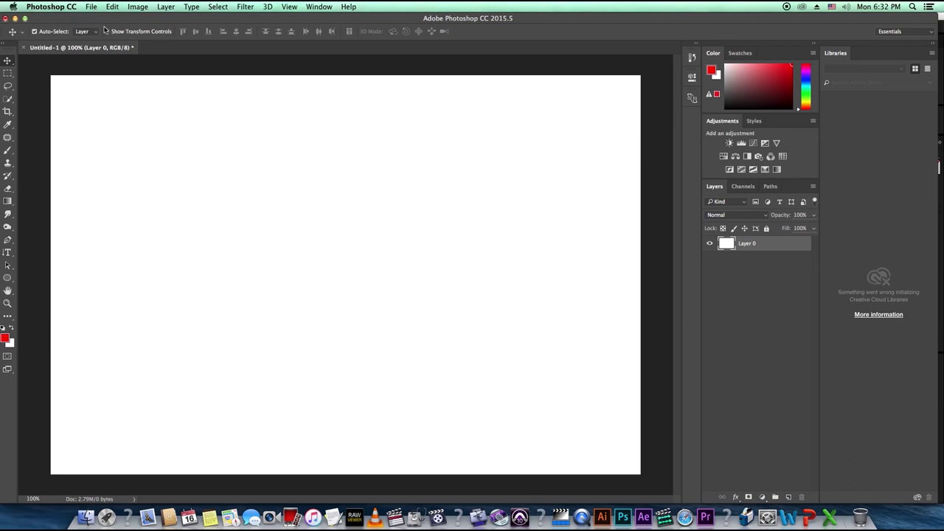
pyautogui.click(91, 6)
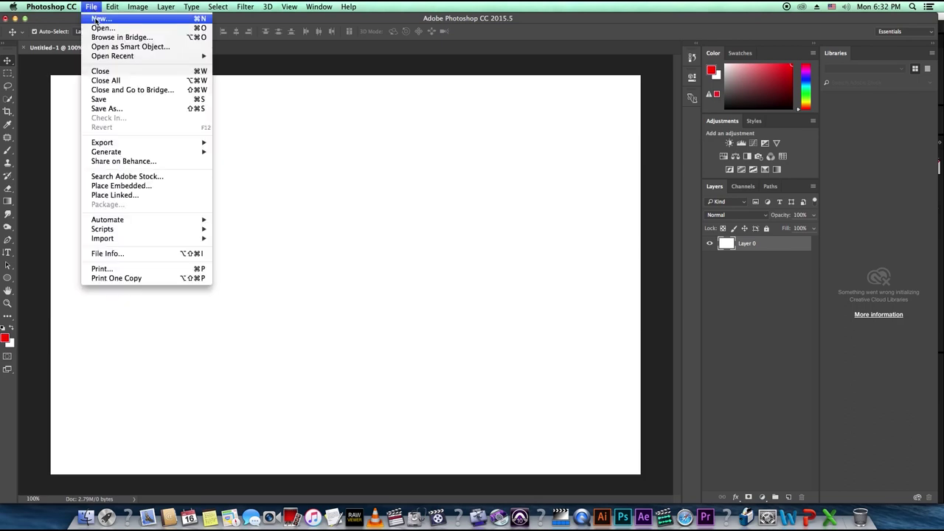
pyautogui.click(104, 30)
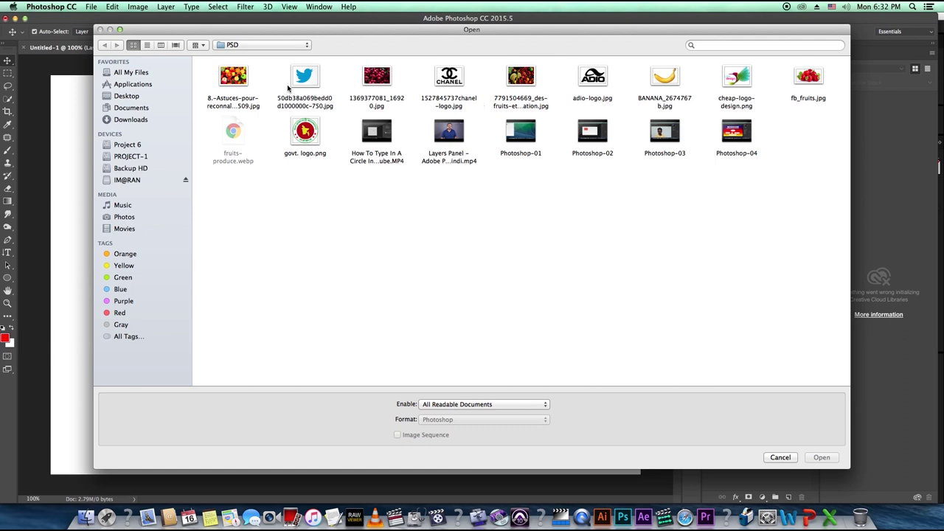
pyautogui.click(523, 82)
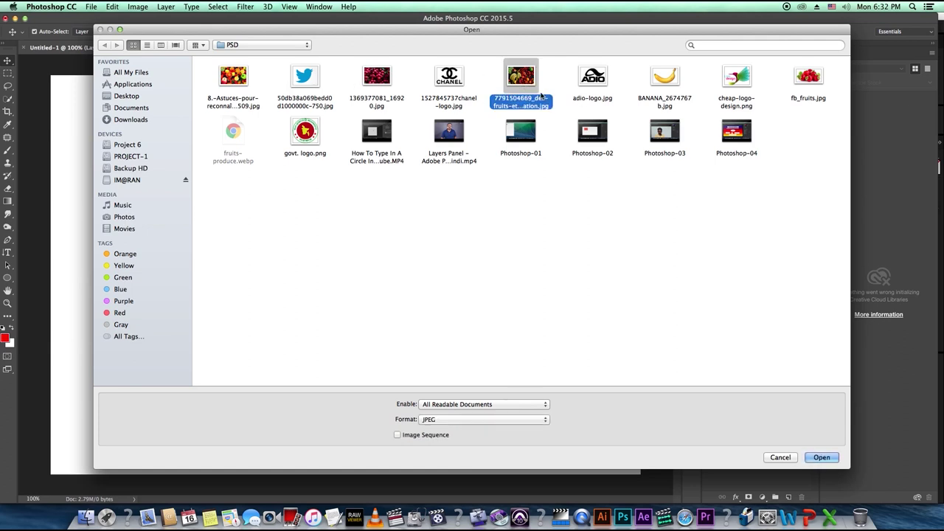
pyautogui.click(829, 462)
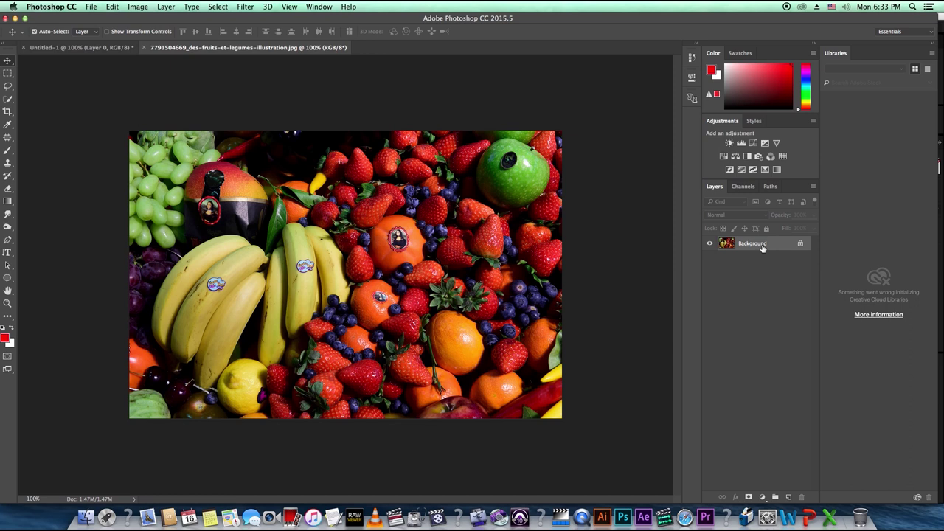
# - Unlock the fruit photo's Background and drag it into Untitled-1 as Layer 1, centred
pyautogui.click(800, 245)
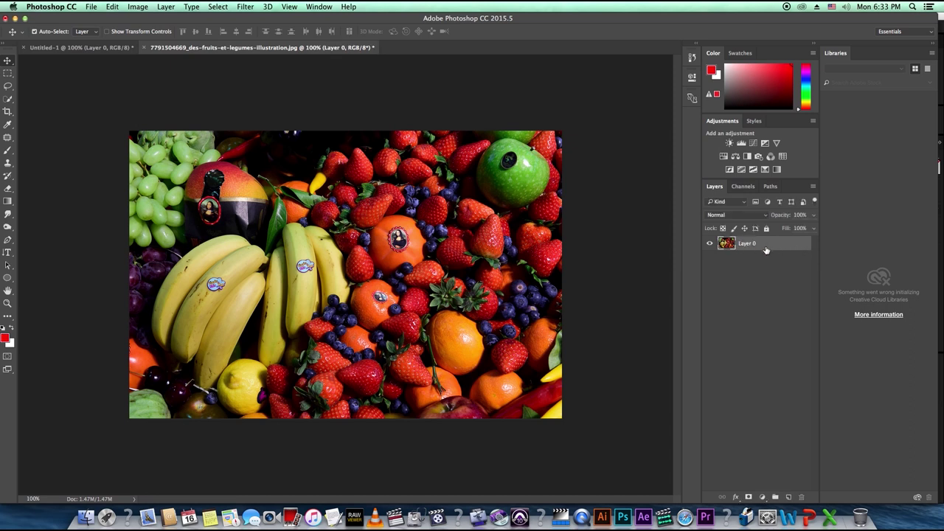
pyautogui.moveTo(382, 247)
pyautogui.mouseDown()
pyautogui.moveTo(372, 257)
pyautogui.moveTo(381, 244)
pyautogui.mouseUp()
pyautogui.moveTo(421, 318); pyautogui.dragTo(142, 100)
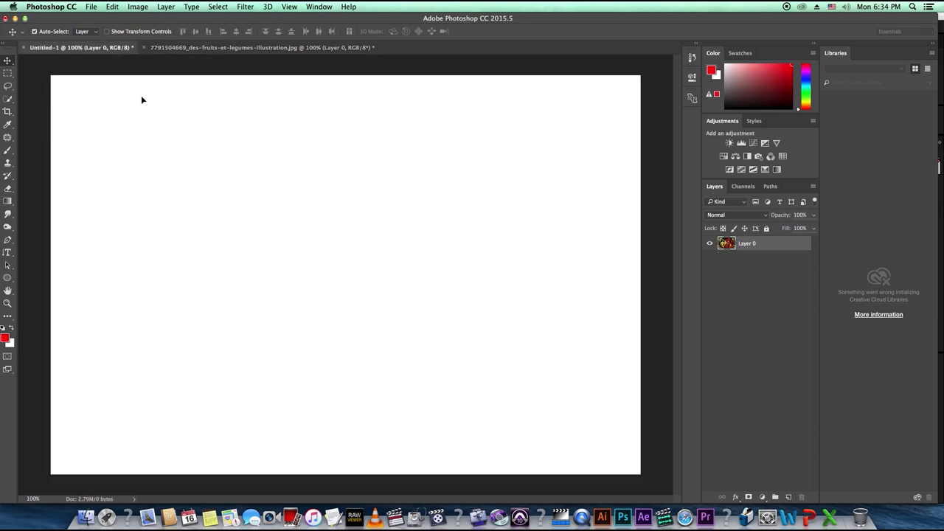
pyautogui.moveTo(335, 294); pyautogui.dragTo(347, 285)
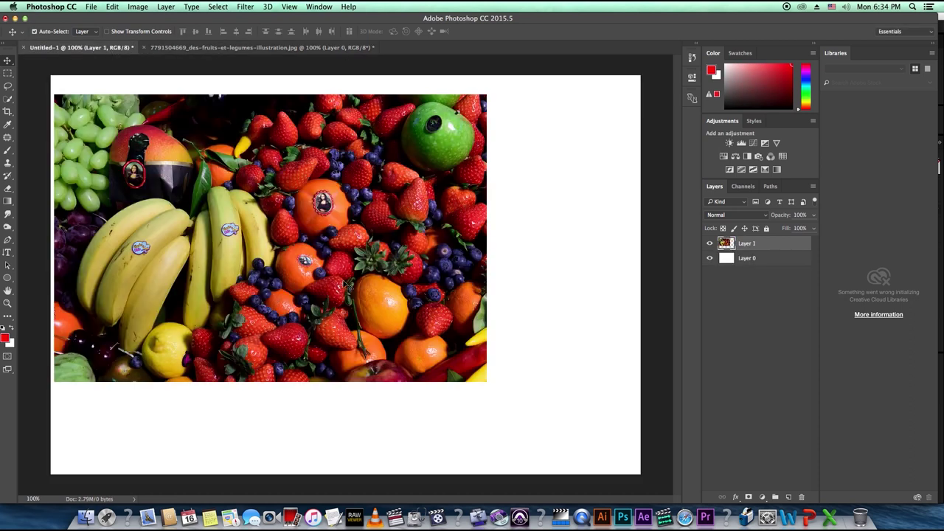
pyautogui.moveTo(229, 183); pyautogui.dragTo(291, 231)
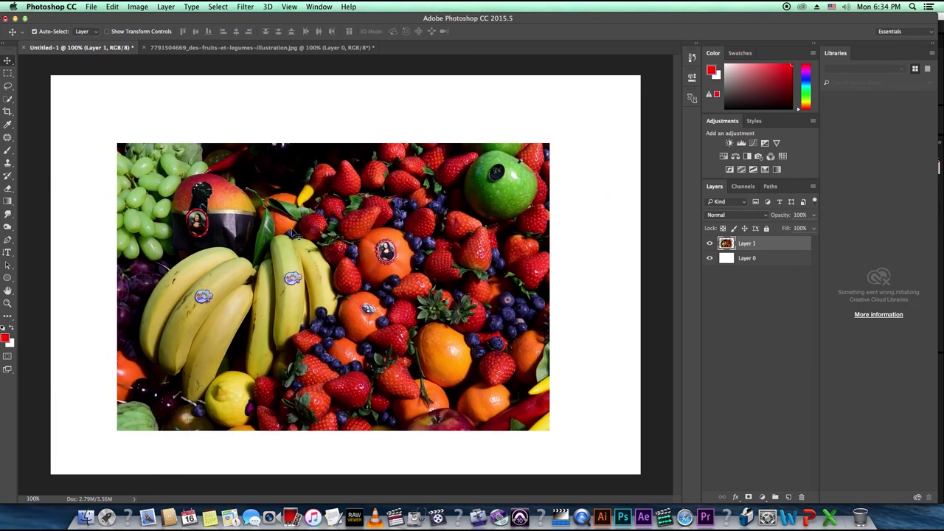
pyautogui.click(296, 48)
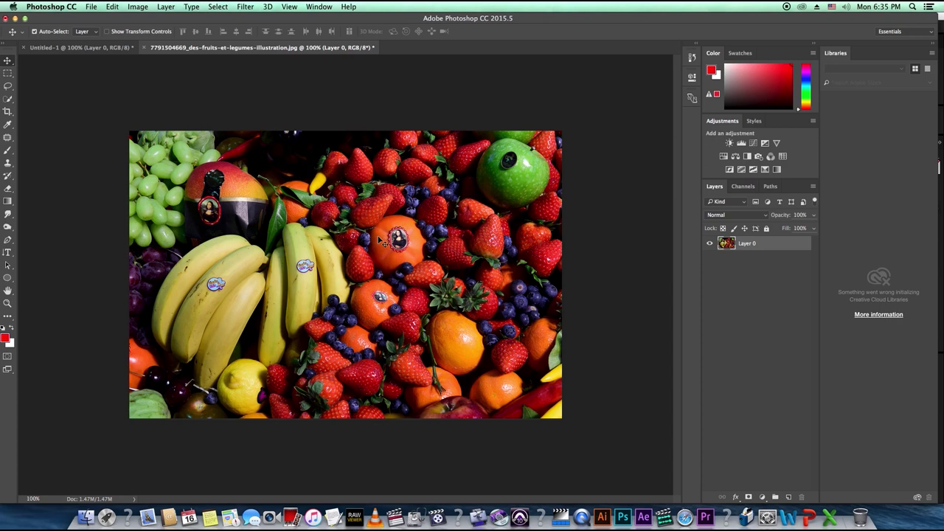
# - Undo a stray move in the fruit photo, select all, and enable Move tool Auto-Select
pyautogui.click(46, 47)
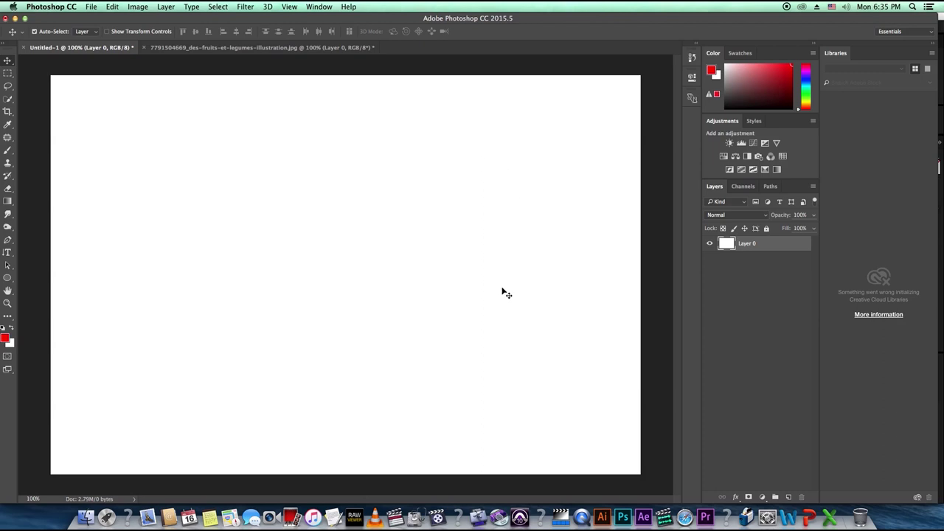
pyautogui.click(224, 49)
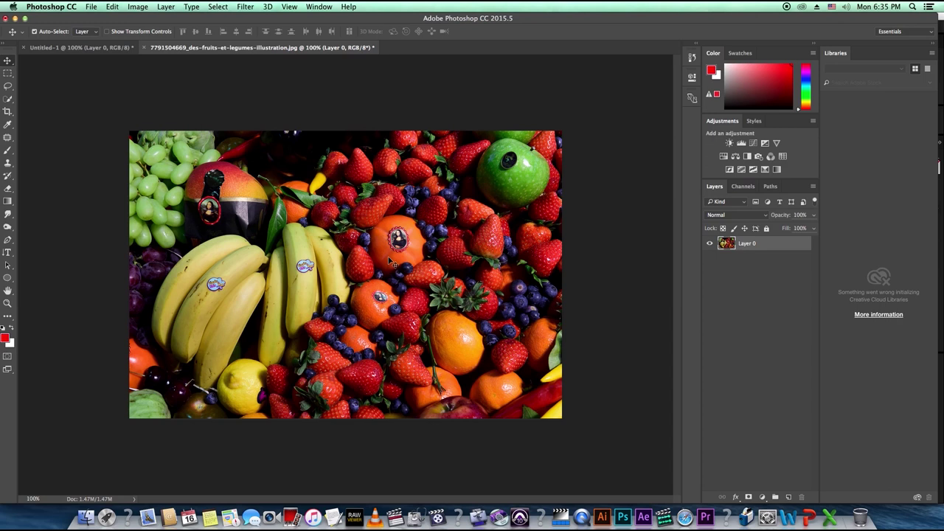
pyautogui.moveTo(337, 253); pyautogui.dragTo(329, 265)
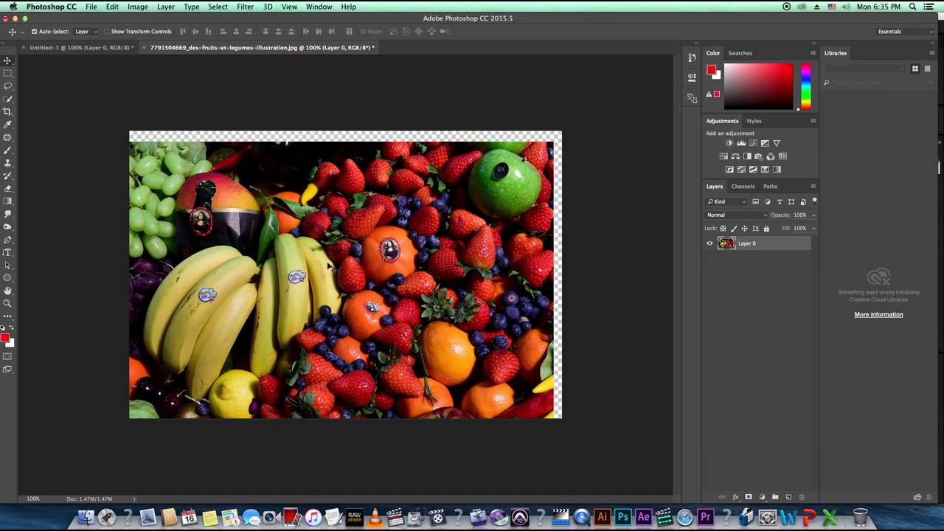
pyautogui.press('super+z')
pyautogui.press('super+a')
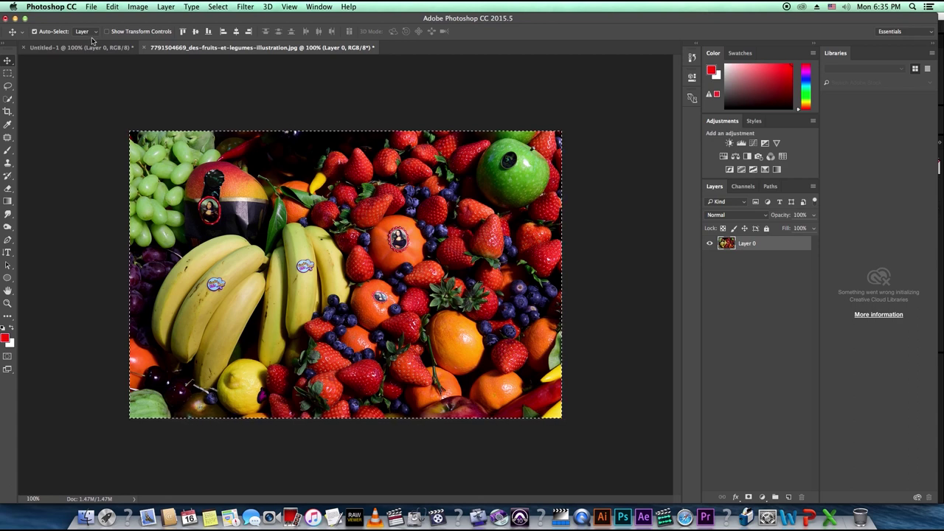
pyautogui.click(34, 31)
# - Paste the fruit photo into Untitled-1 and shift it slightly up and left
pyautogui.click(94, 52)
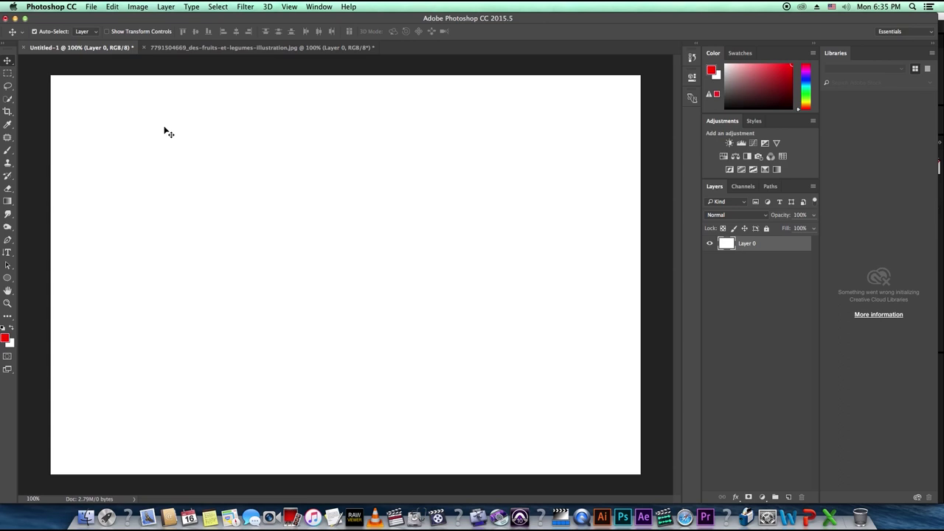
pyautogui.press('super')
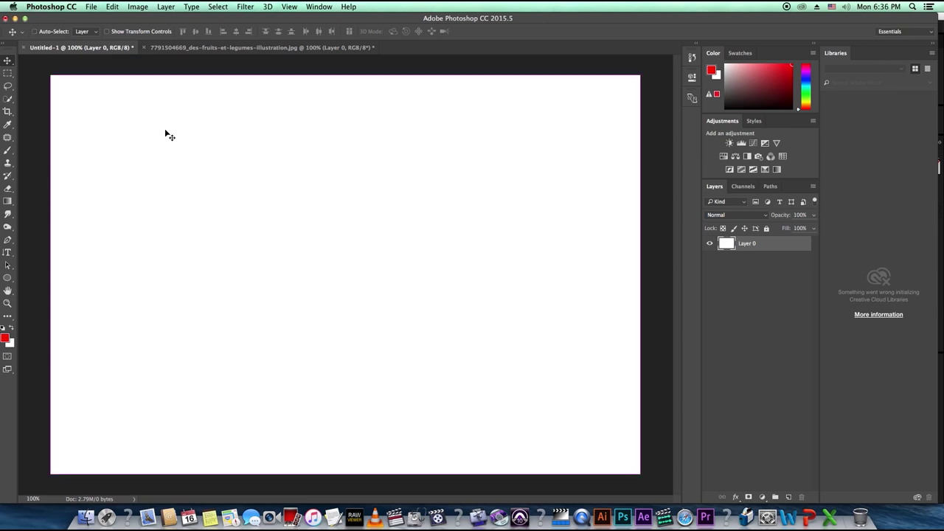
pyautogui.press('super+v')
pyautogui.moveTo(169, 135); pyautogui.dragTo(143, 126)
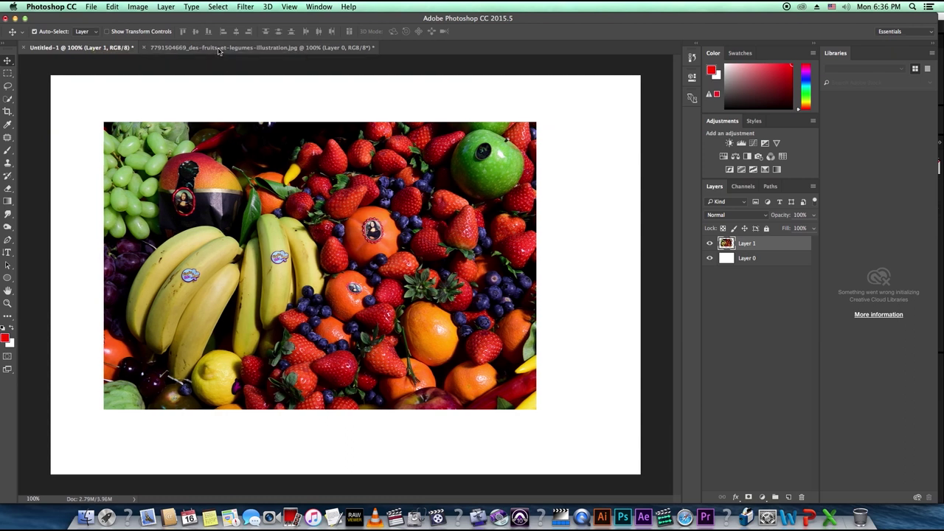
# - Drag the fruit image again in its own document, then return to Untitled-1
pyautogui.click(220, 48)
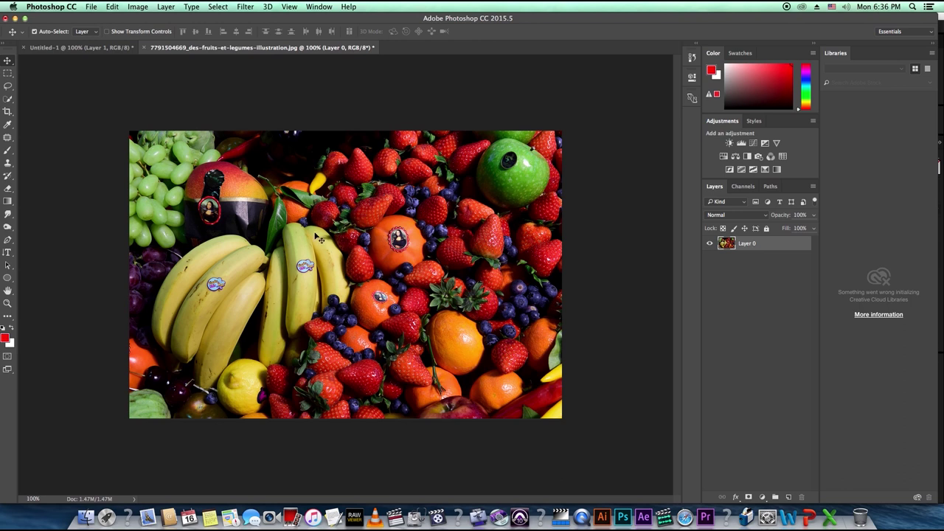
pyautogui.moveTo(336, 284)
pyautogui.mouseDown()
pyautogui.moveTo(222, 274)
pyautogui.moveTo(402, 369)
pyautogui.moveTo(247, 292)
pyautogui.moveTo(329, 282)
pyautogui.mouseUp()
pyautogui.moveTo(357, 336); pyautogui.dragTo(99, 61)
pyautogui.click(84, 49)
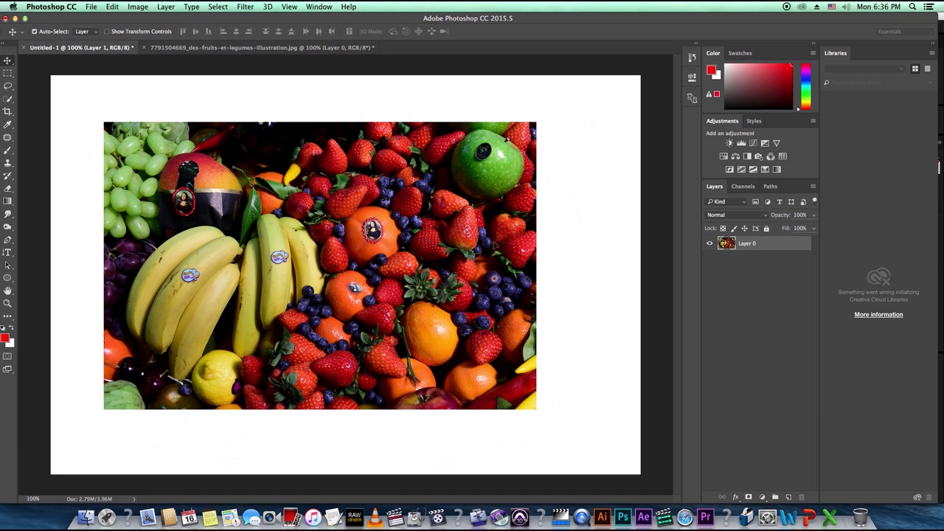
# - Paste a second fruit copy as Layer 2, move it, then delete it
pyautogui.hotkey('ctrl', 'v')
pyautogui.moveTo(454, 114); pyautogui.dragTo(375, 220)
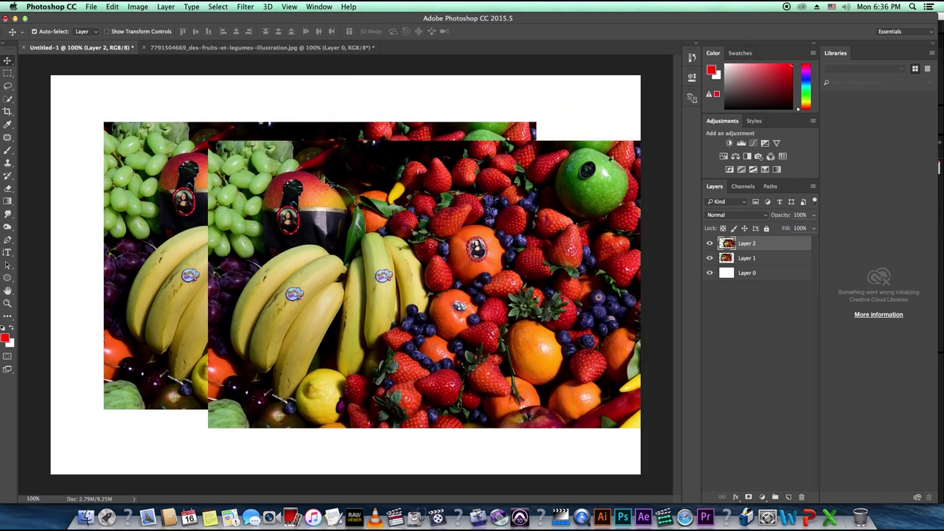
pyautogui.press('Delete')
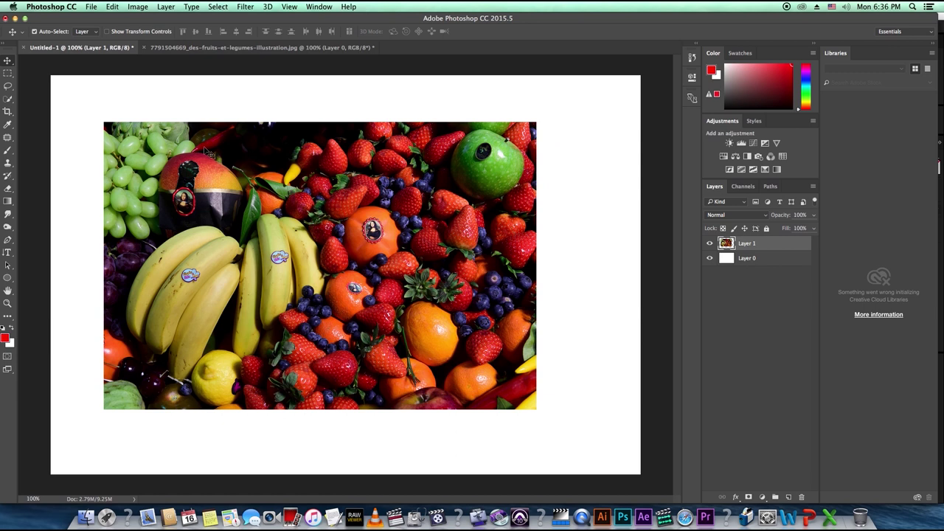
# - Fine-tune Layer 1's fruit photo position on the white canvas with small nudges
pyautogui.moveTo(213, 148); pyautogui.dragTo(225, 152)
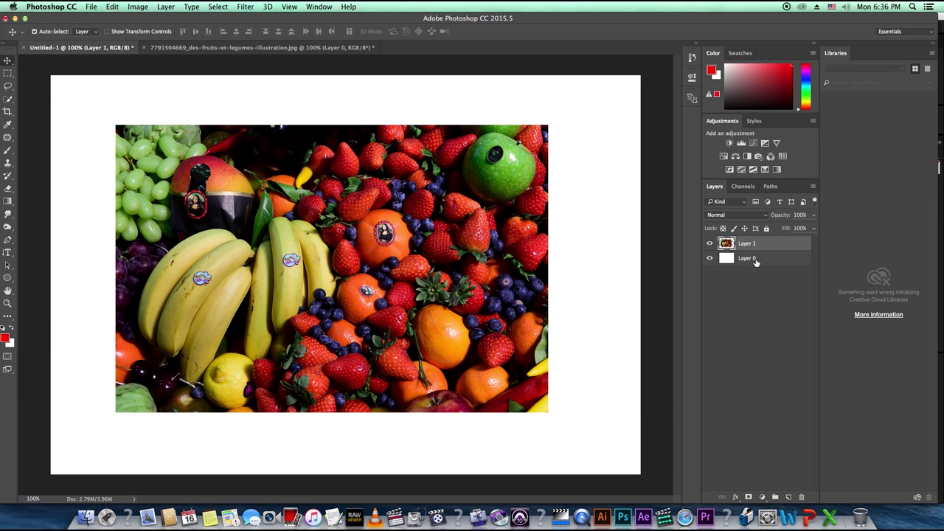
pyautogui.moveTo(410, 241)
pyautogui.mouseDown()
pyautogui.moveTo(399, 242)
pyautogui.moveTo(408, 249)
pyautogui.mouseUp()
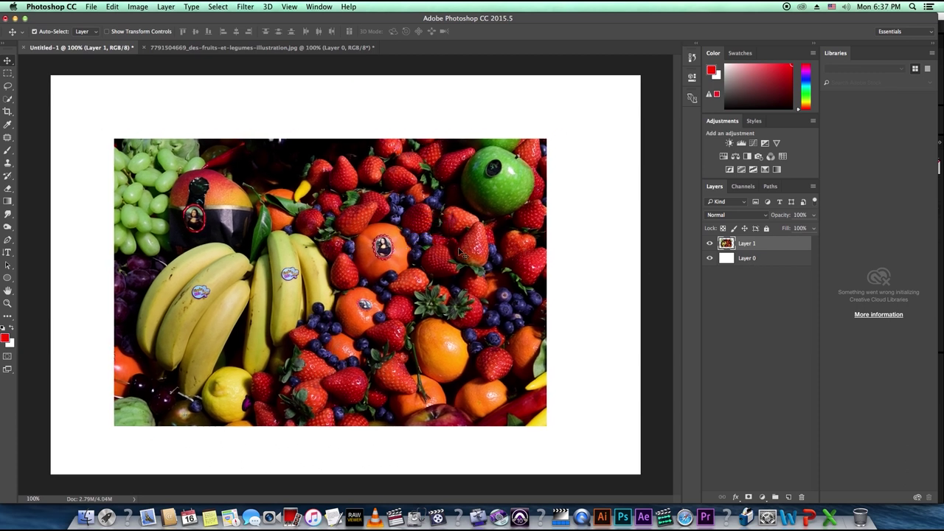
pyautogui.moveTo(378, 257)
pyautogui.mouseDown()
pyautogui.moveTo(410, 235)
pyautogui.moveTo(374, 249)
pyautogui.mouseUp()
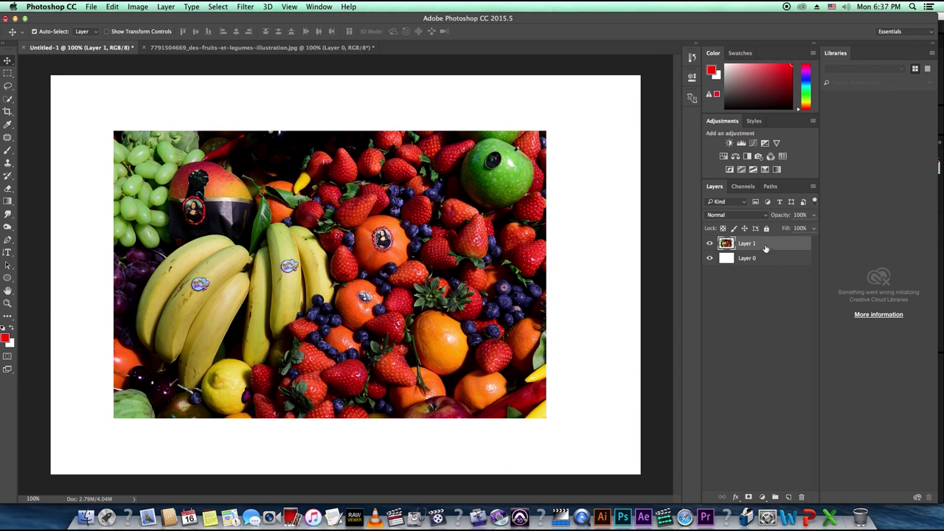
pyautogui.click(802, 500)
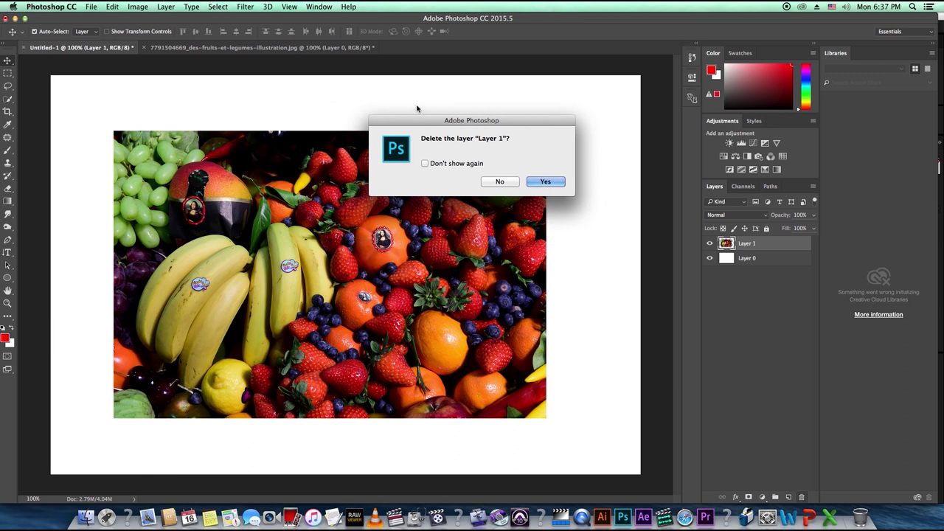
pyautogui.moveTo(416, 120); pyautogui.dragTo(422, 131)
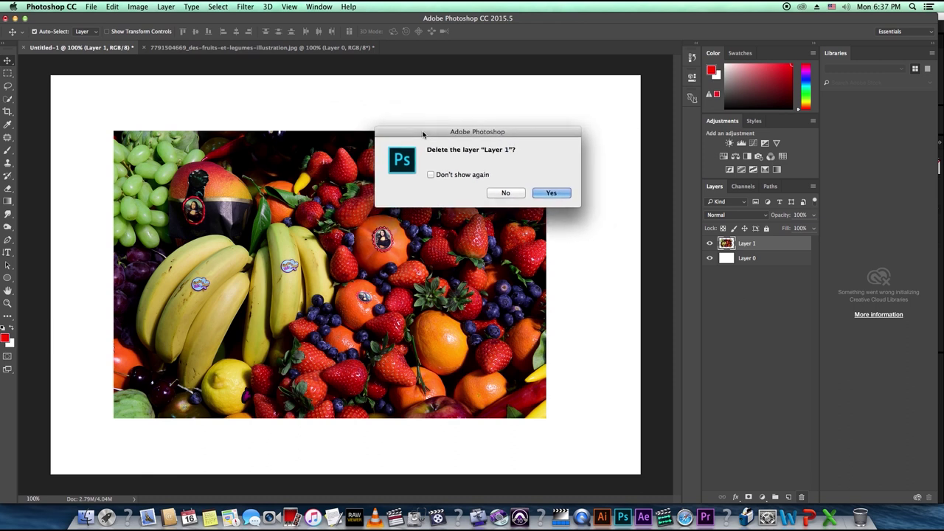
pyautogui.click(549, 193)
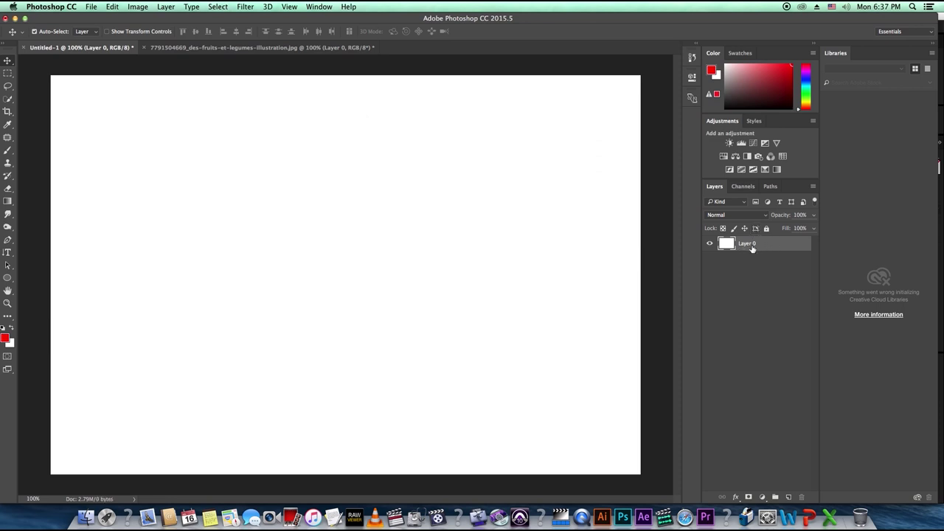
pyautogui.press('super+z')
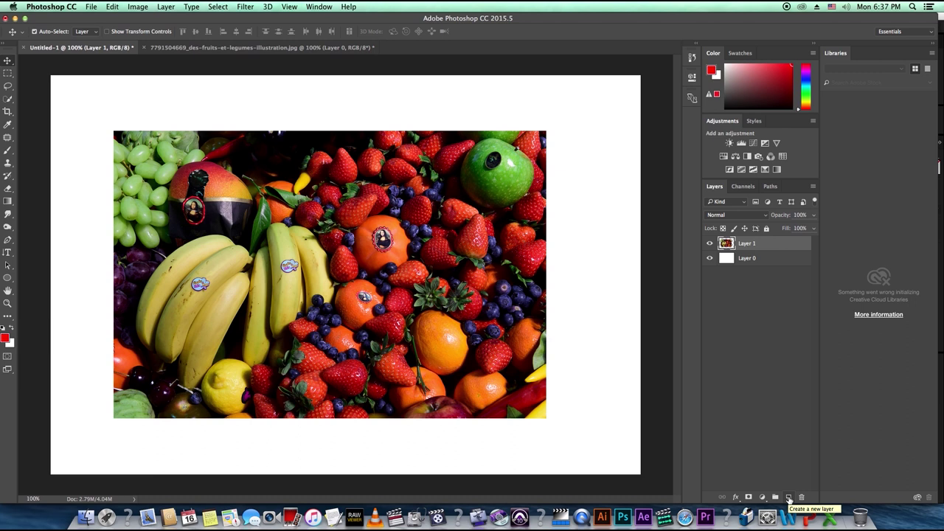
# - On a new layer, fill a large rectangular selection covering most of the canvas with red
pyautogui.click(789, 498)
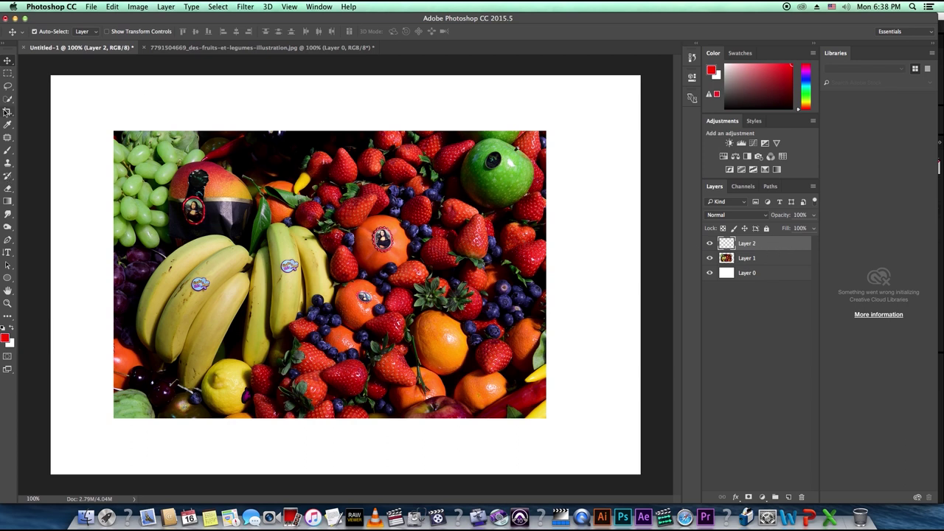
pyautogui.click(8, 74)
pyautogui.moveTo(75, 96); pyautogui.dragTo(611, 451)
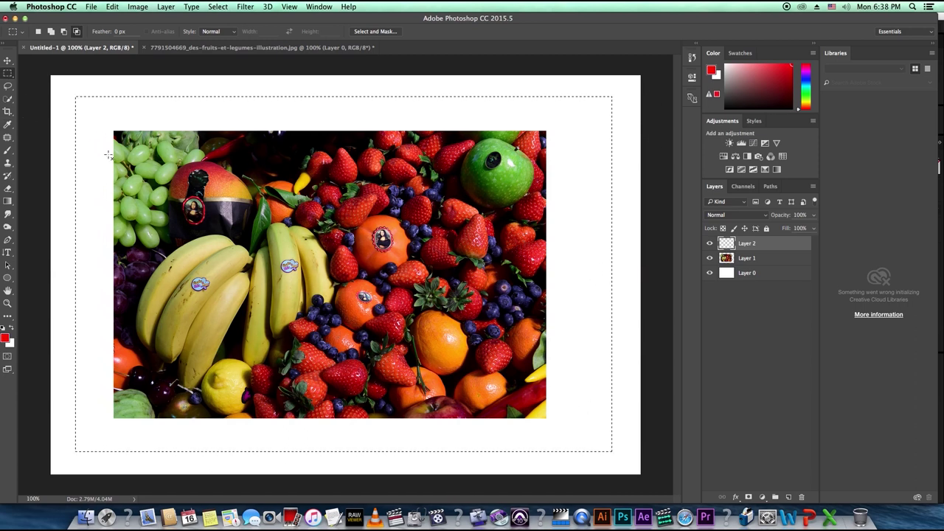
pyautogui.hotkey('alt', 'BackSpace')
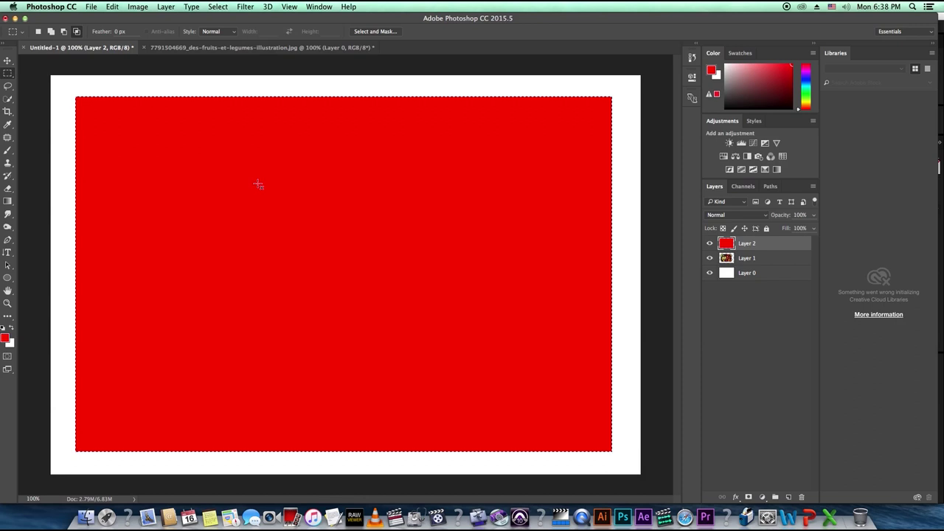
pyautogui.press('super+d')
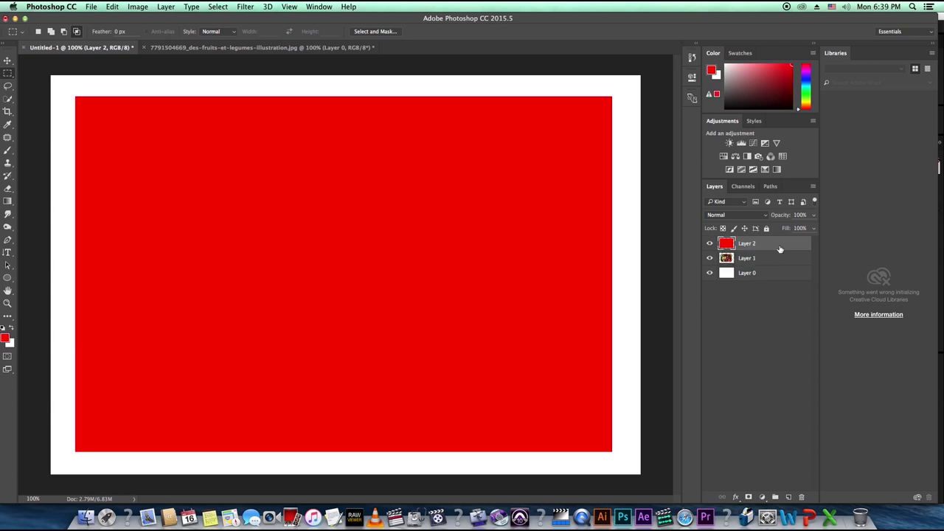
# - Hide red Layer 2, then select Layer 1 and toggle its visibility off and back on
pyautogui.click(710, 244)
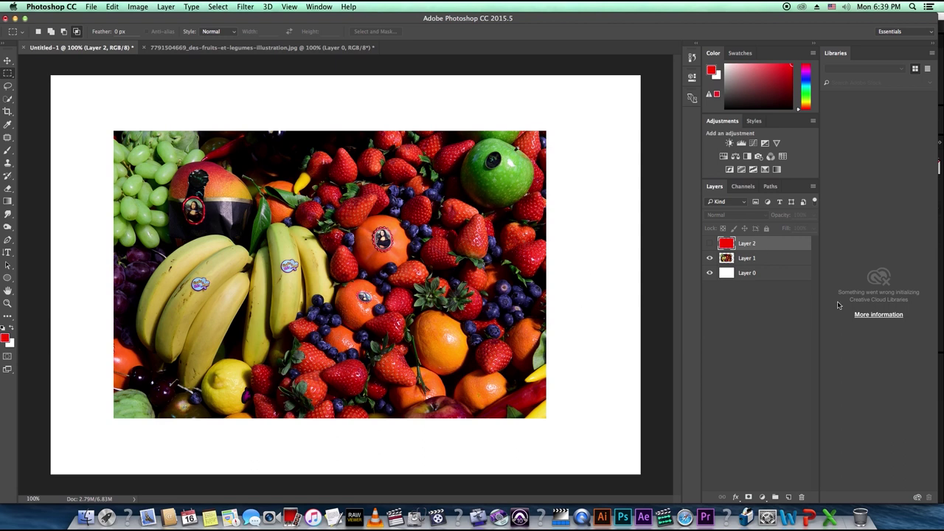
pyautogui.click(717, 258)
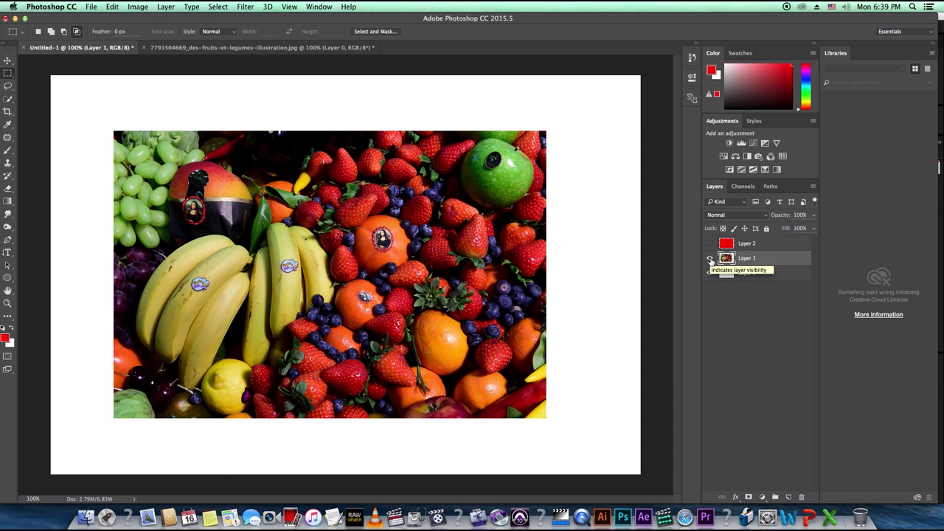
pyautogui.click(711, 259)
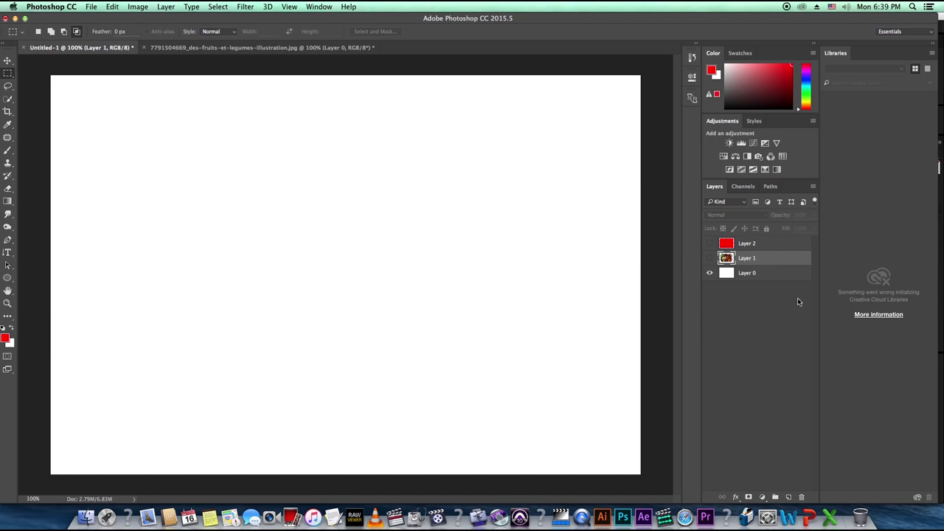
pyautogui.click(711, 258)
# - Show Layer 2 again and shift Layer 1 up and down the stack with Cmd+] and Cmd+[
pyautogui.click(710, 244)
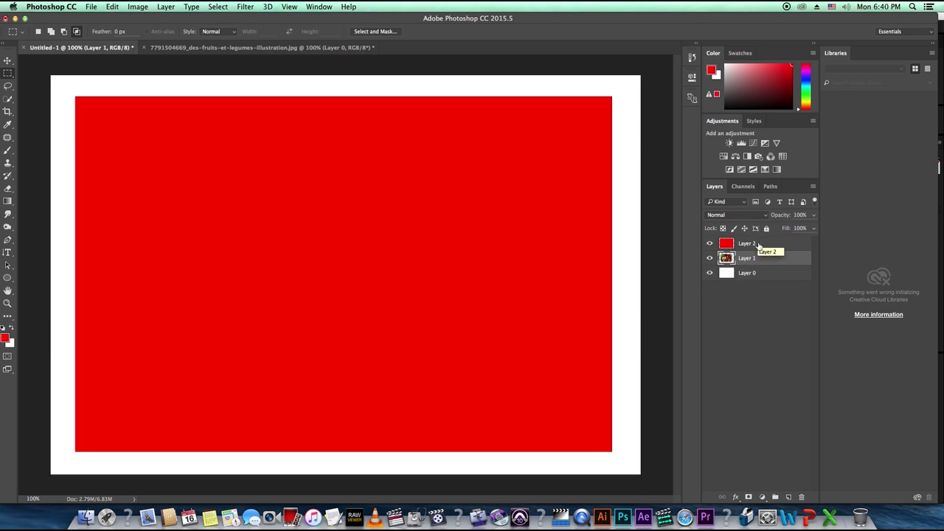
pyautogui.press('super+bracketright')
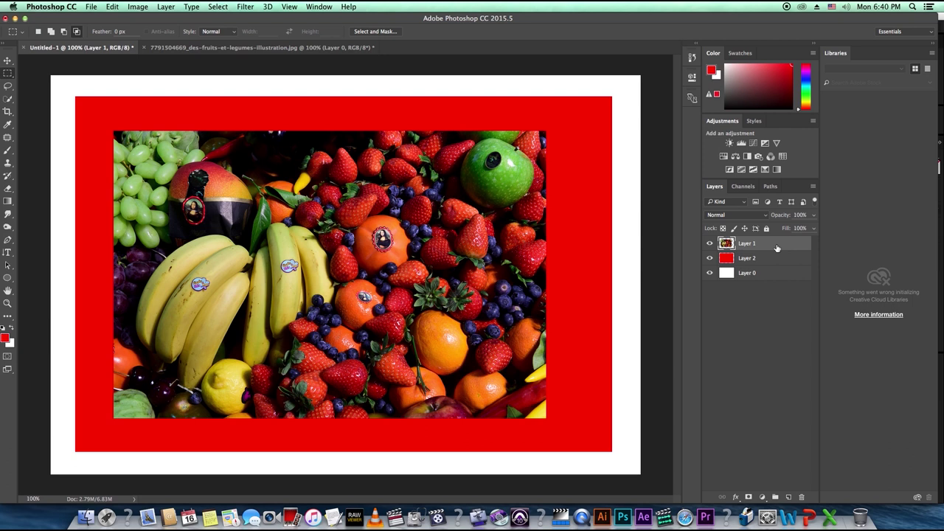
pyautogui.press('super+bracketleft')
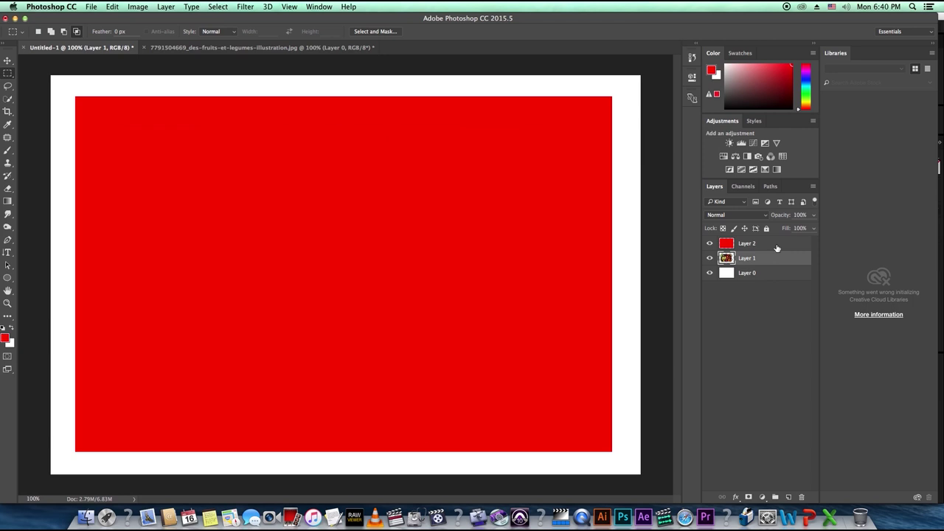
pyautogui.press('super+bracketleft')
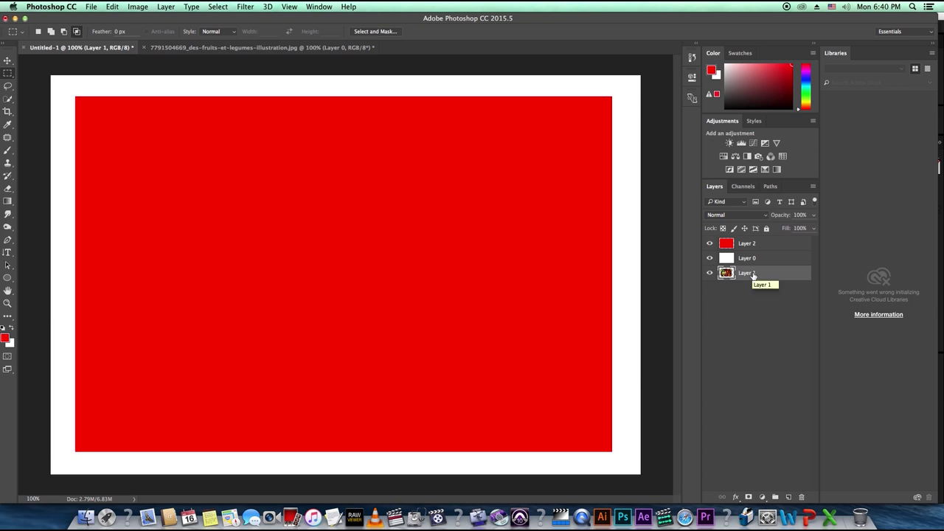
pyautogui.press('super+bracketright')
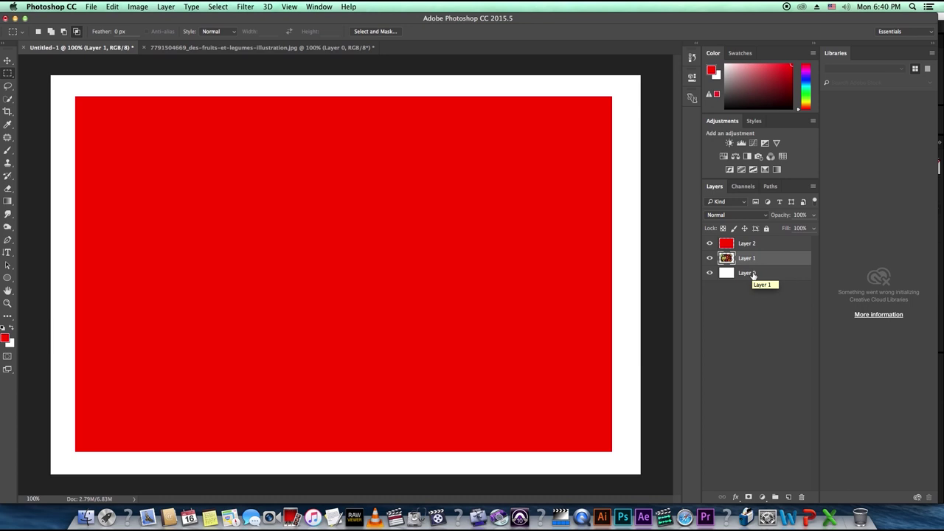
pyautogui.press('super+bracketright')
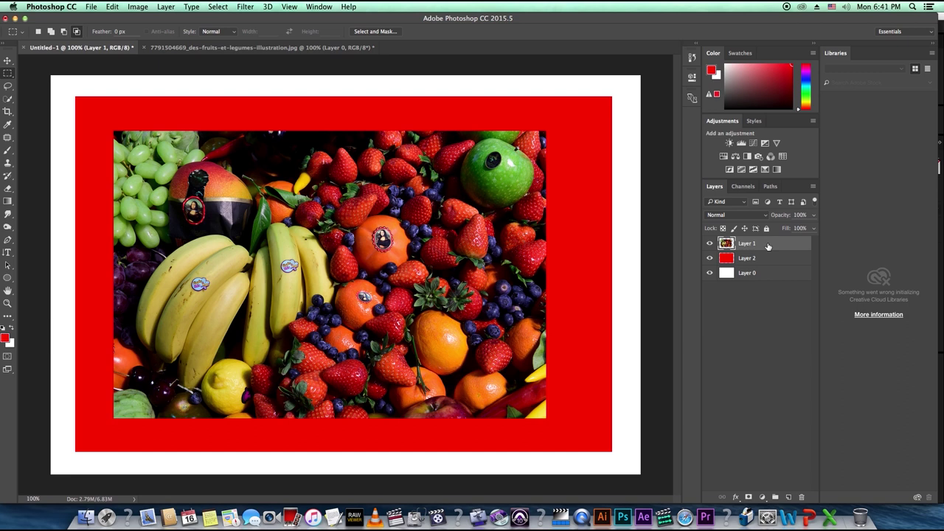
# - Drag the layer rows so fruit photo Layer 1 ends above red Layer 2
pyautogui.keyDown('shift'); pyautogui.click(767, 259); pyautogui.keyUp('shift')
pyautogui.moveTo(766, 260); pyautogui.dragTo(765, 266)
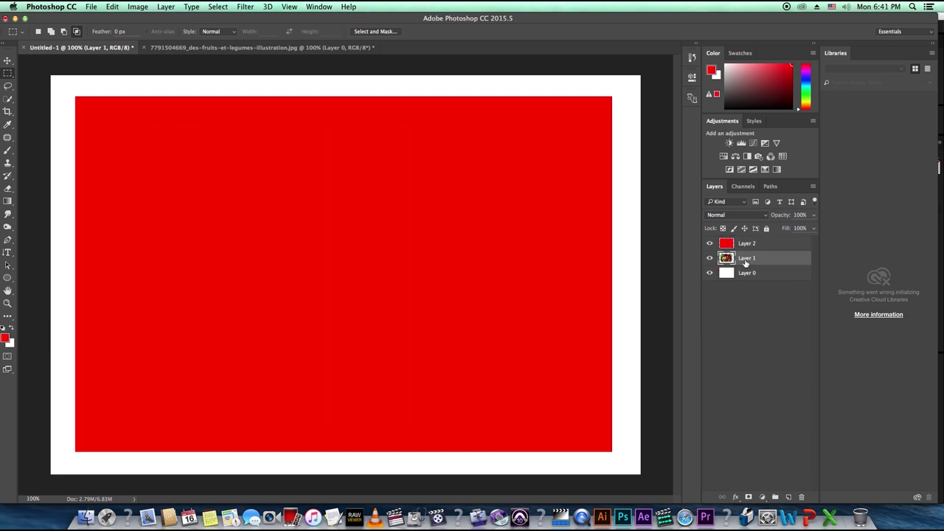
pyautogui.moveTo(771, 262); pyautogui.dragTo(768, 241)
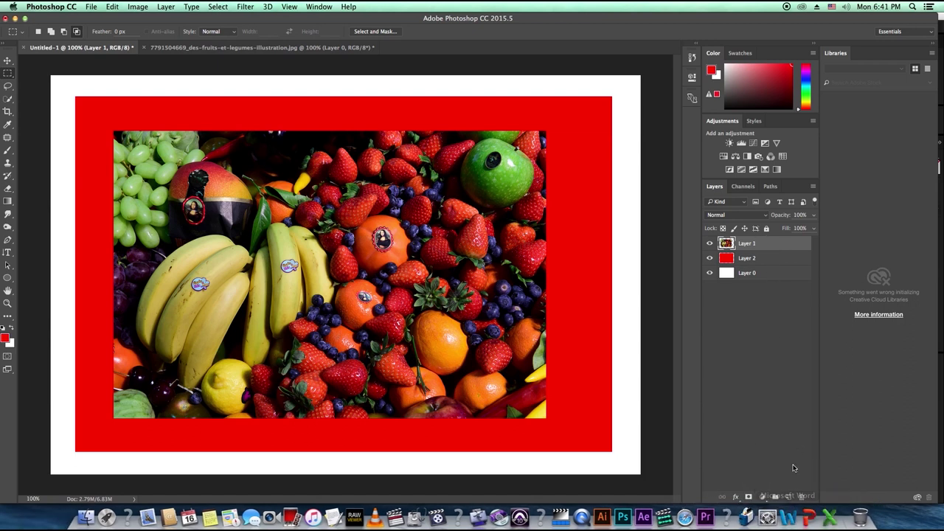
# - Add empty layers and draw a red 216 × 226 px Rectangle 1 on the photo's left side
pyautogui.click(788, 498)
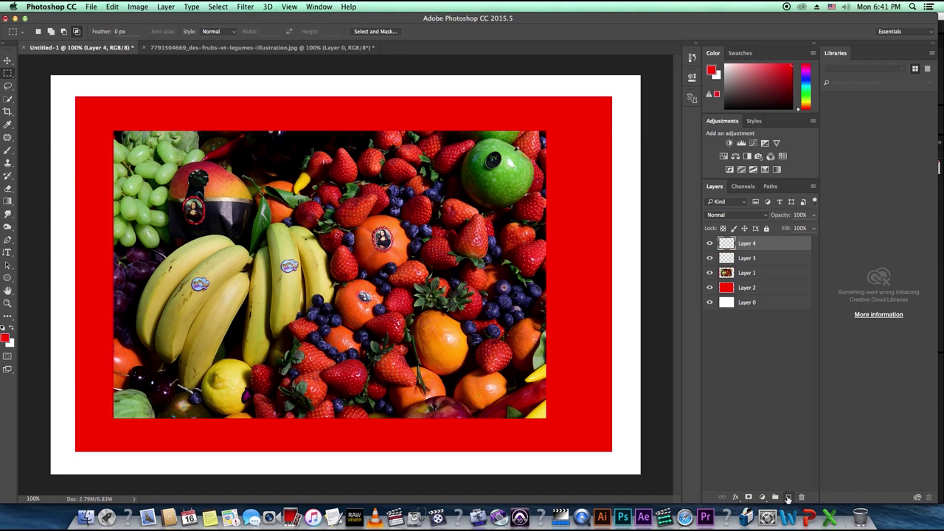
pyautogui.click(787, 499)
pyautogui.click(770, 275)
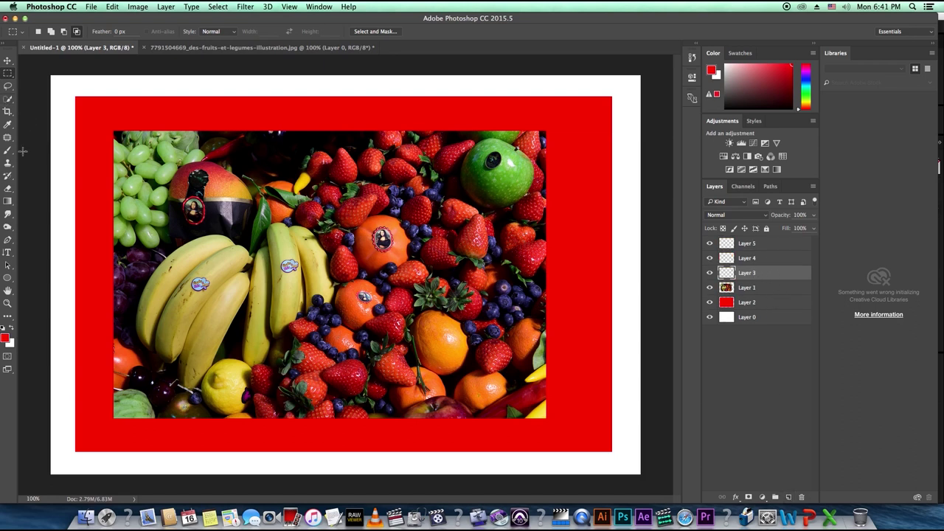
pyautogui.click(8, 279)
pyautogui.click(53, 277)
pyautogui.moveTo(128, 198); pyautogui.dragTo(234, 309)
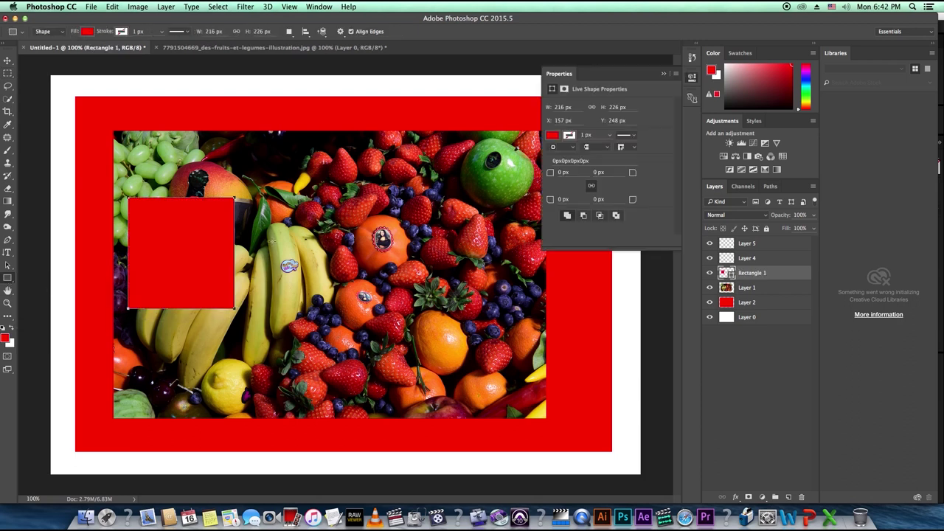
pyautogui.click(787, 259)
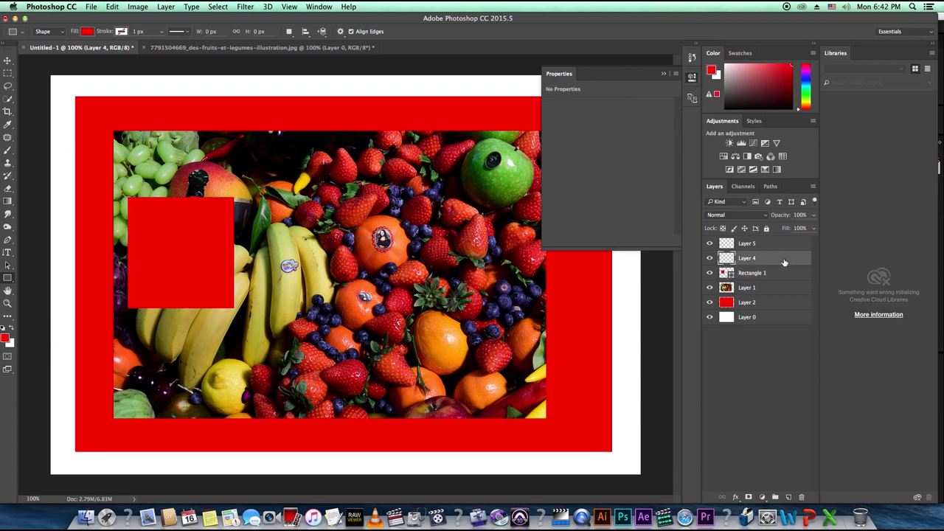
pyautogui.click(8, 253)
# - Type 'Skill Hunt' across the middle of the photo and colour it bright blue 3a4dff
pyautogui.moveTo(7, 254); pyautogui.dragTo(60, 252)
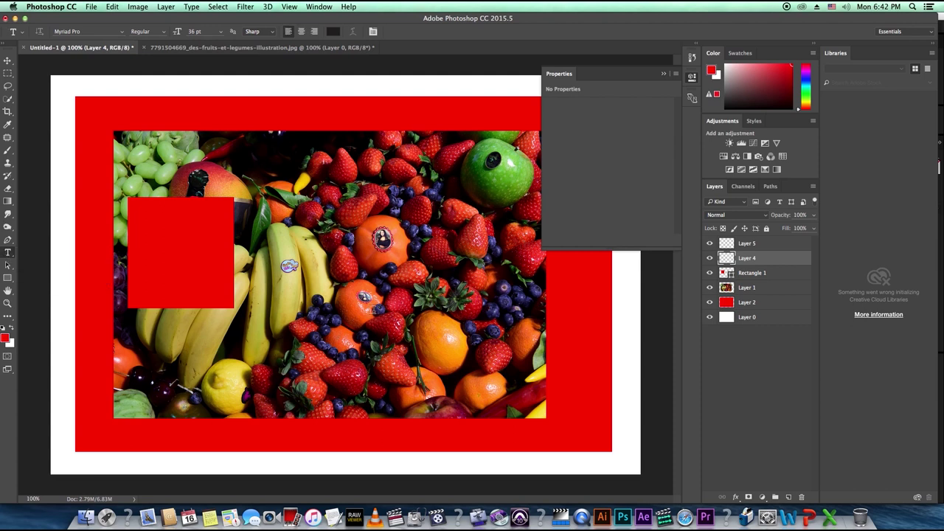
pyautogui.click(374, 307)
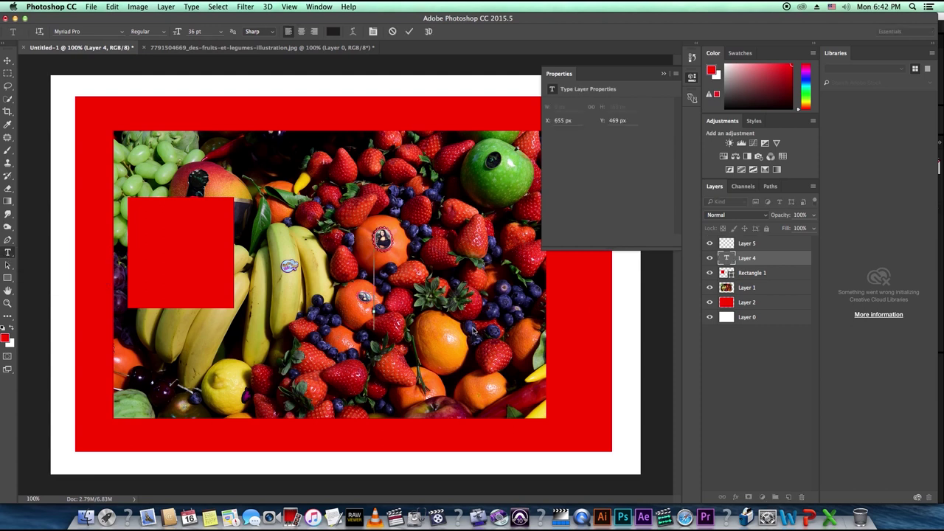
pyautogui.write('Skill')
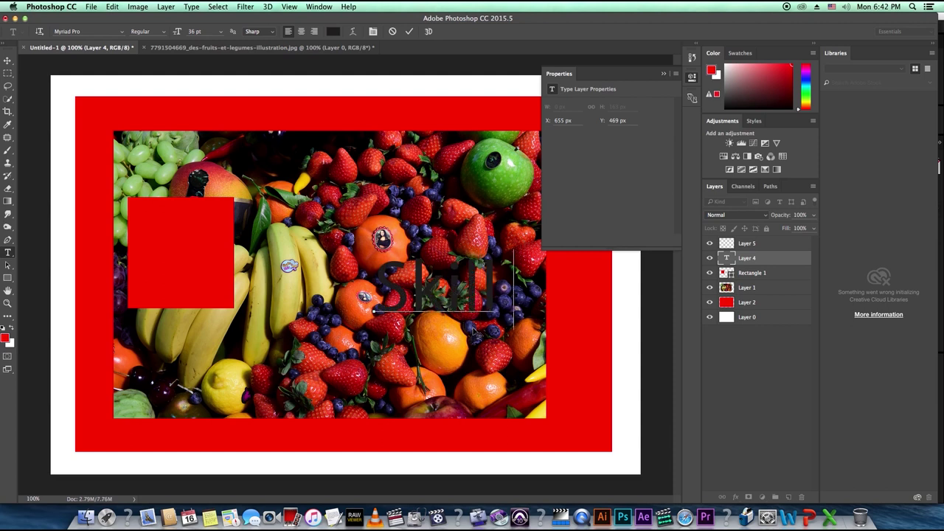
pyautogui.write(' Hun')
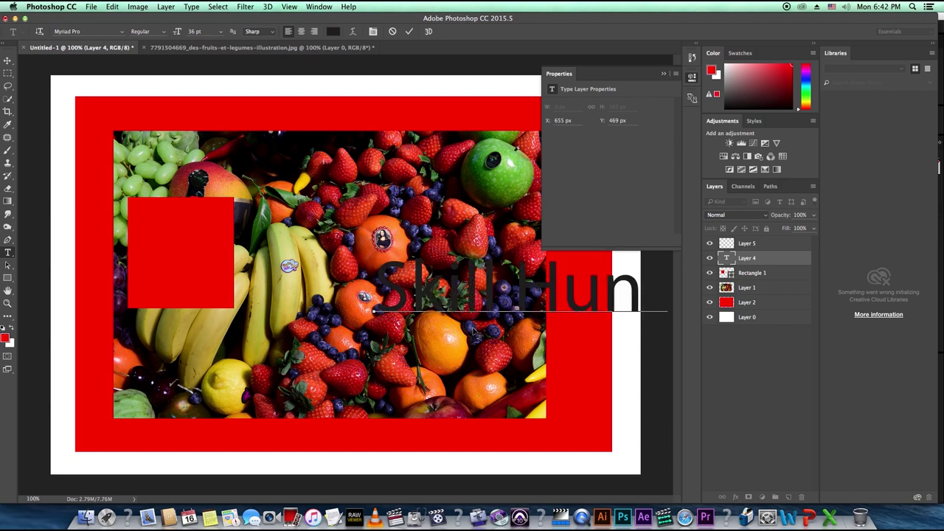
pyautogui.moveTo(392, 295); pyautogui.dragTo(650, 302)
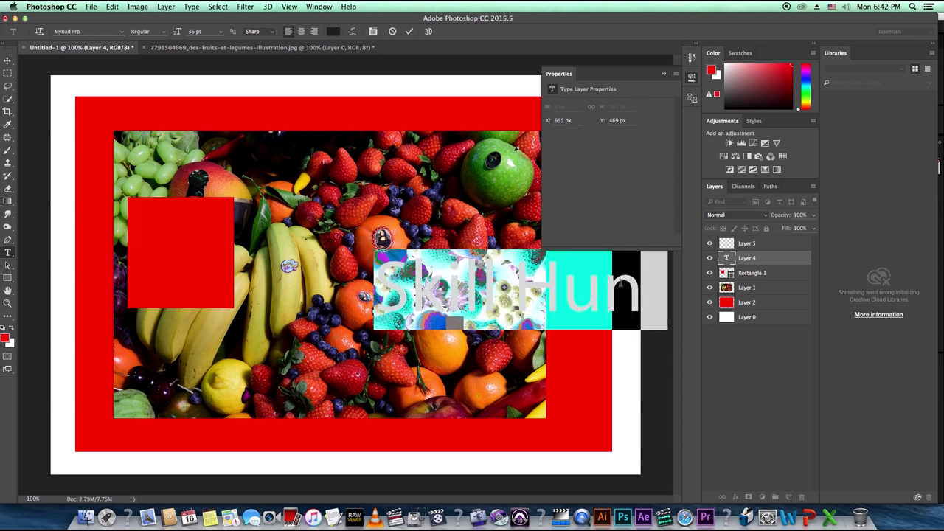
pyautogui.click(333, 31)
pyautogui.moveTo(481, 184)
pyautogui.mouseDown()
pyautogui.moveTo(394, 182)
pyautogui.moveTo(483, 244)
pyautogui.moveTo(485, 215)
pyautogui.mouseUp()
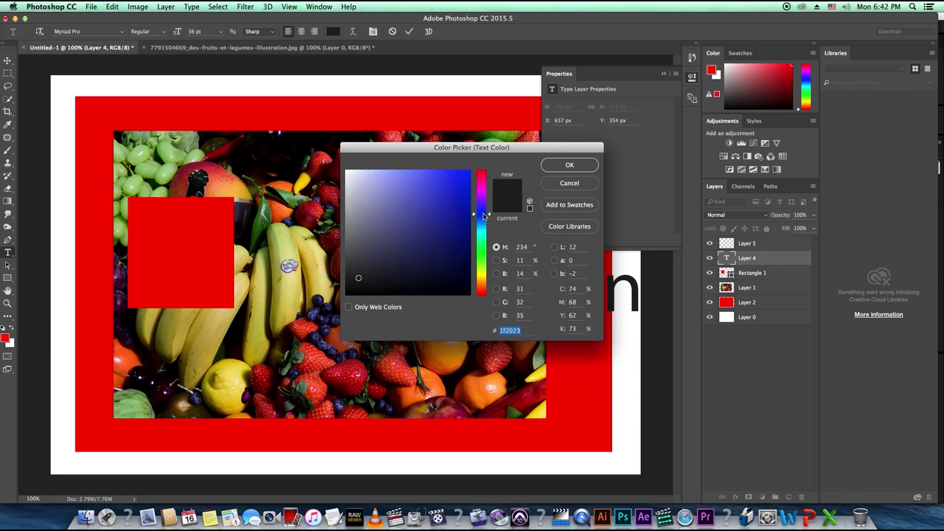
pyautogui.moveTo(407, 175); pyautogui.dragTo(443, 162)
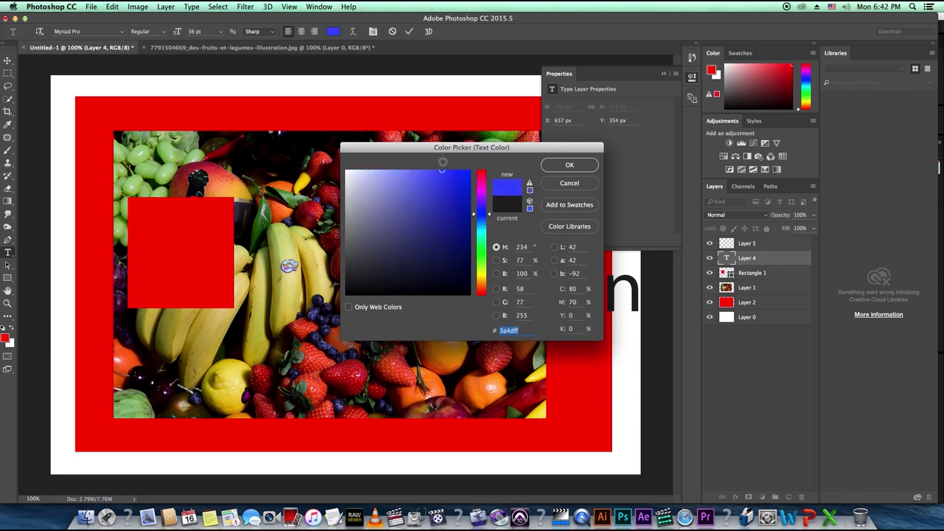
pyautogui.click(555, 166)
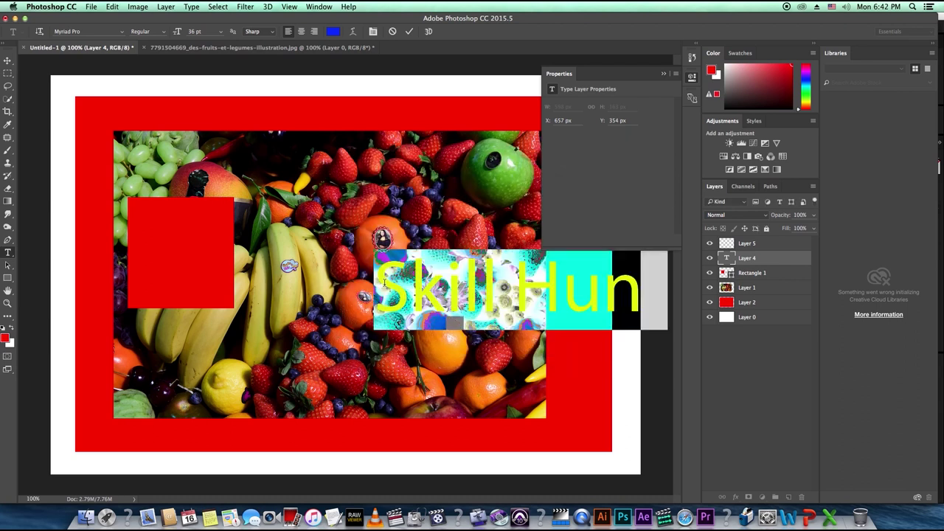
# - Move the Skill Hunt text up and to the left, then select Layer 5
pyautogui.click(8, 59)
pyautogui.moveTo(455, 293); pyautogui.dragTo(370, 257)
pyautogui.click(767, 246)
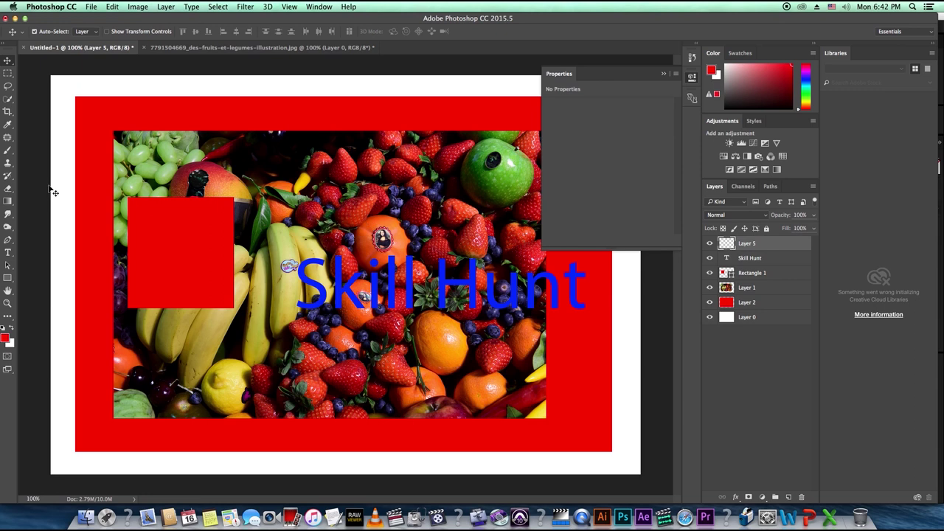
# - On Layer 5, paint a red blob near the top centre with an 80 px brush
pyautogui.click(8, 150)
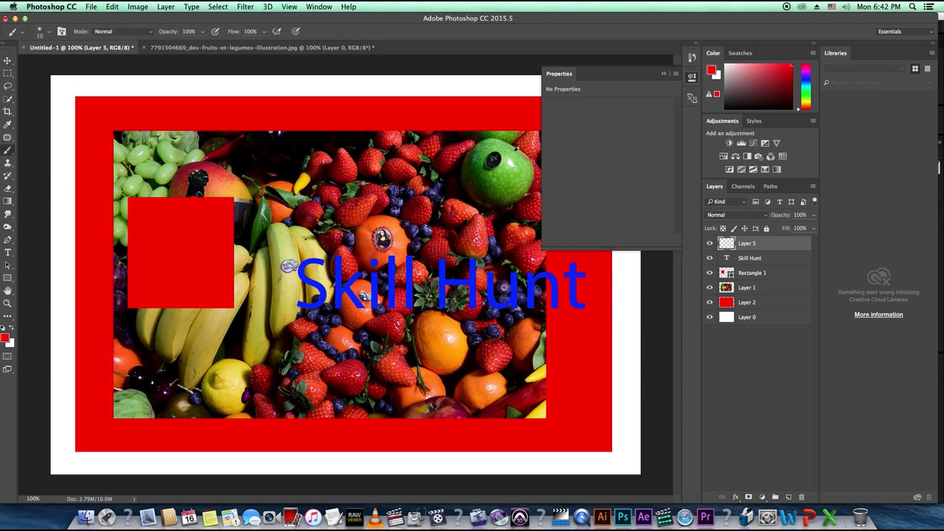
pyautogui.press(']')
pyautogui.press(']')
pyautogui.press(']')
pyautogui.press(']')
pyautogui.press(']')
pyautogui.press(']')
pyautogui.press(']')
pyautogui.moveTo(302, 184)
pyautogui.mouseDown()
pyautogui.moveTo(366, 168)
pyautogui.moveTo(304, 193)
pyautogui.moveTo(363, 158)
pyautogui.moveTo(341, 219)
pyautogui.moveTo(362, 193)
pyautogui.moveTo(317, 182)
pyautogui.moveTo(411, 211)
pyautogui.moveTo(427, 155)
pyautogui.moveTo(366, 175)
pyautogui.mouseUp()
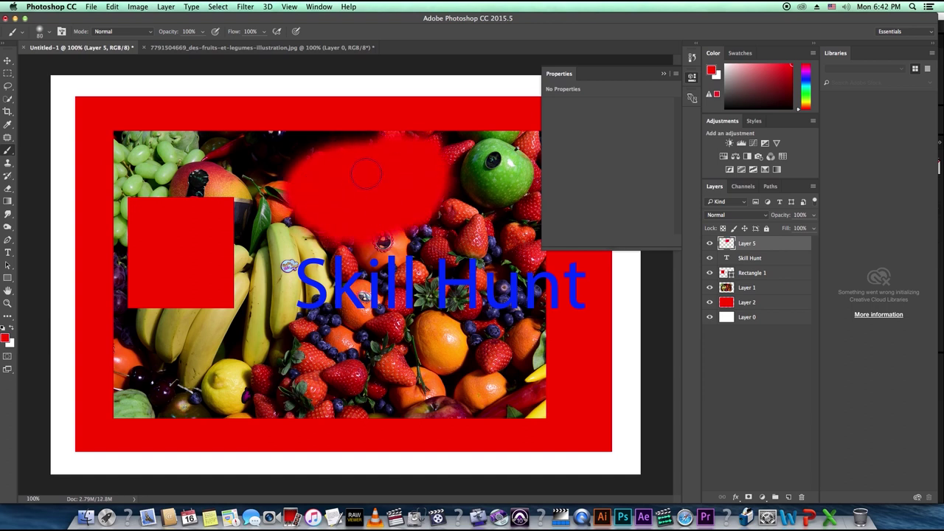
# - Select Layer 5, Rectangle 1 and Layer 2 together and group them into Group 1
pyautogui.click(760, 259)
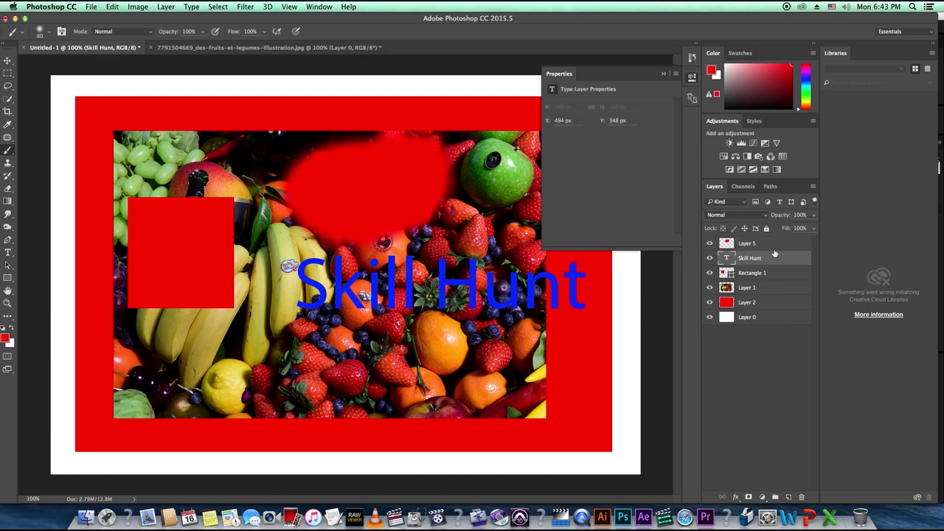
pyautogui.click(771, 247)
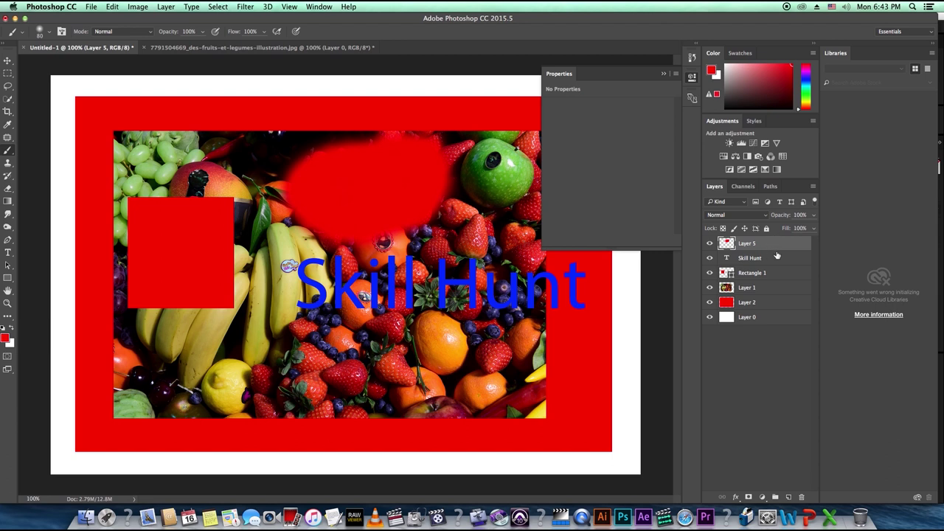
pyautogui.keyDown('super'); pyautogui.click(773, 248); pyautogui.keyUp('super')
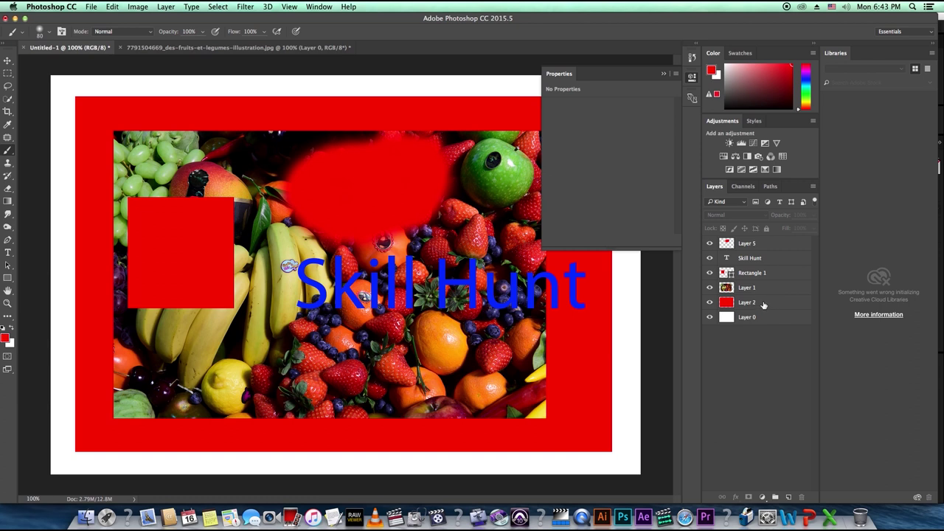
pyautogui.click(790, 249)
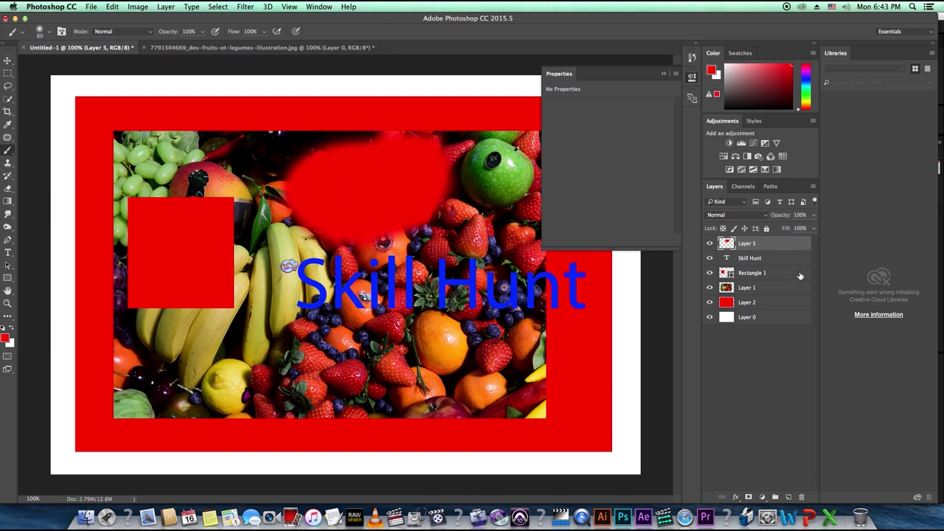
pyautogui.keyDown('super'); pyautogui.click(802, 277); pyautogui.keyUp('super')
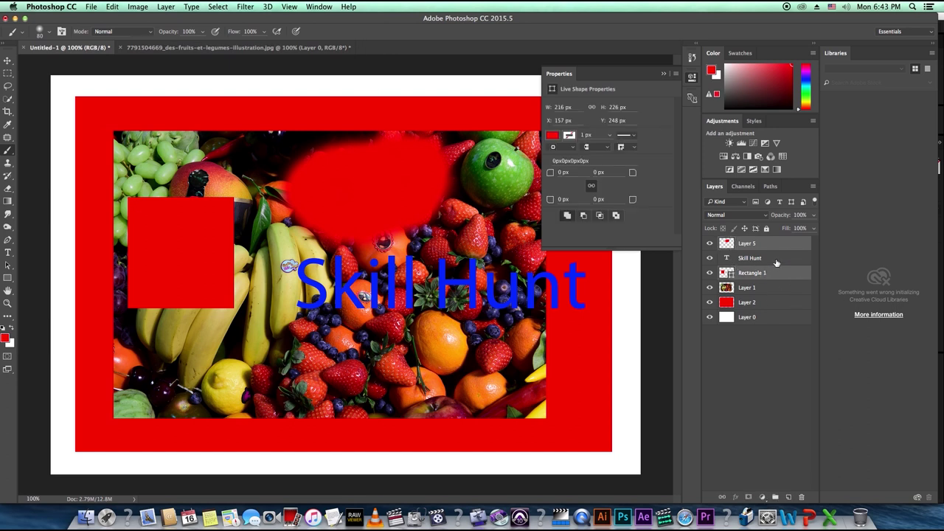
pyautogui.keyDown('super'); pyautogui.click(781, 304); pyautogui.keyUp('super')
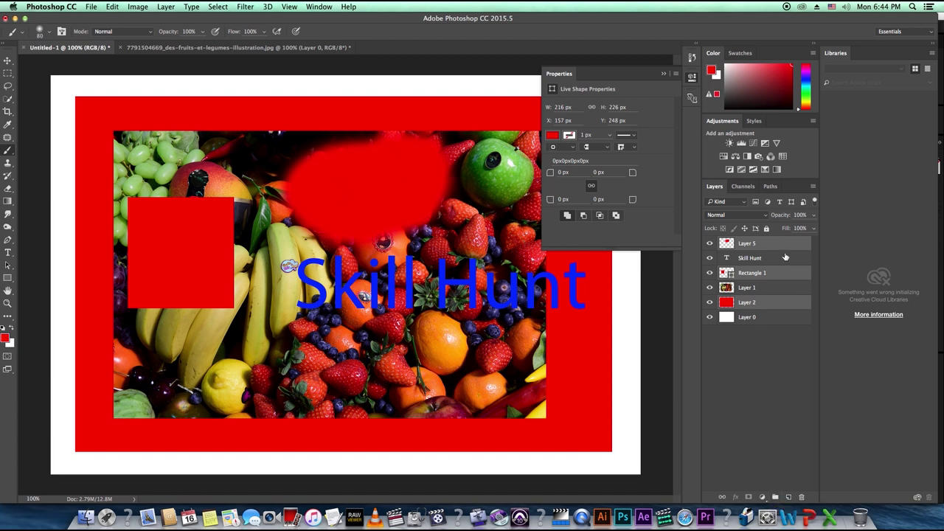
pyautogui.click(774, 499)
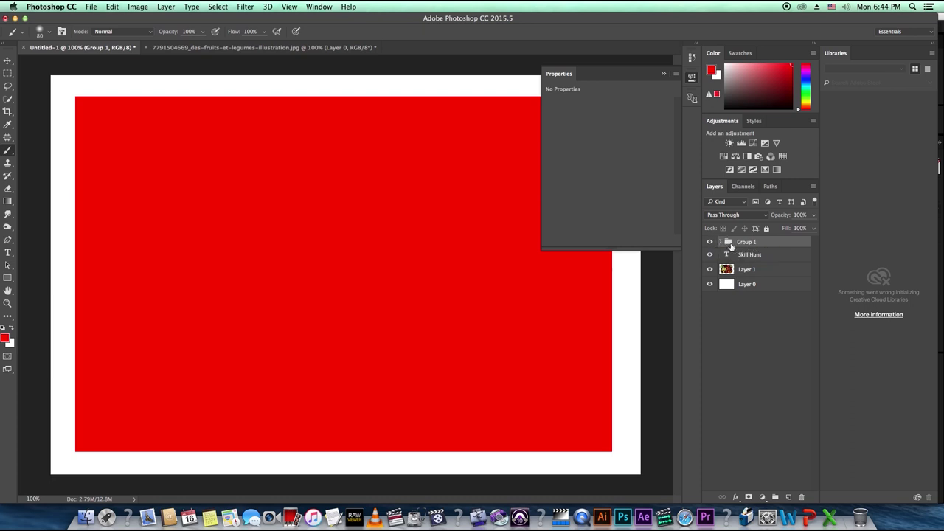
# - Expand Group 1 to inspect its layers, then undo the grouping with Ctrl+Z
pyautogui.click(720, 243)
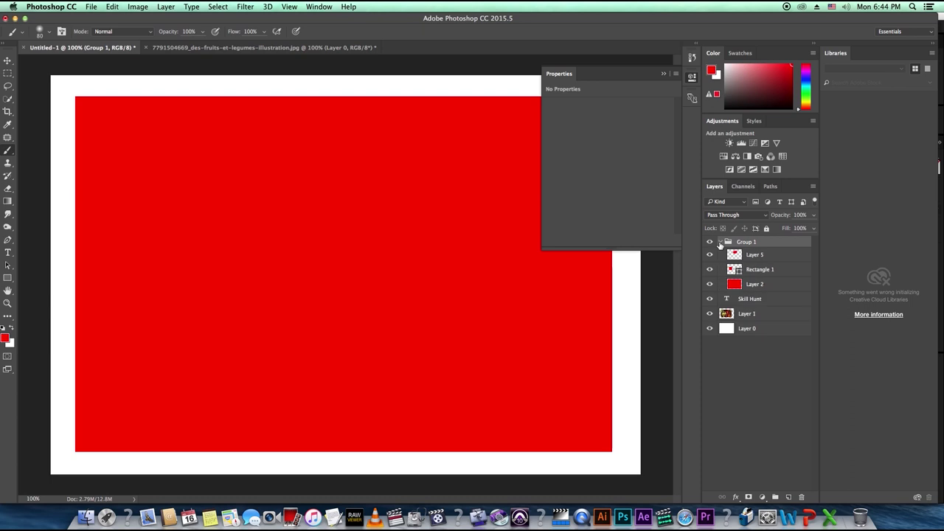
pyautogui.click(720, 243)
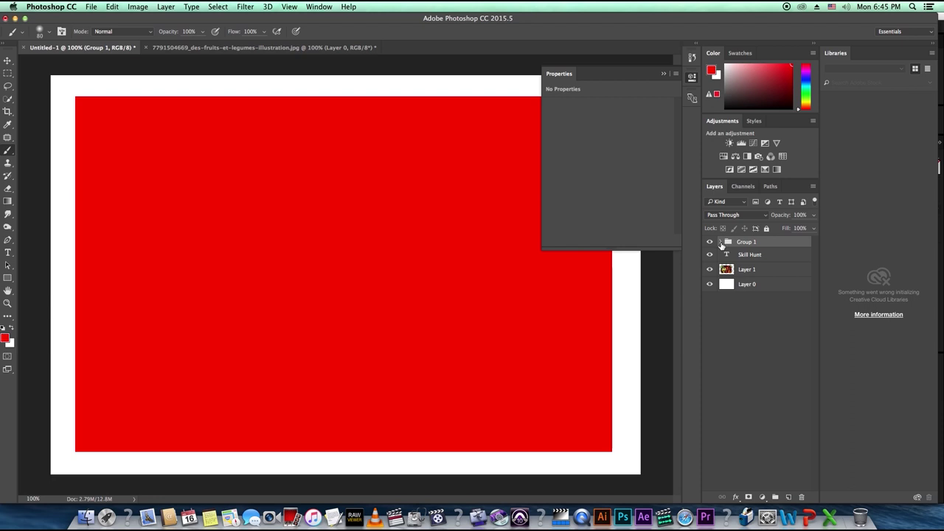
pyautogui.click(722, 244)
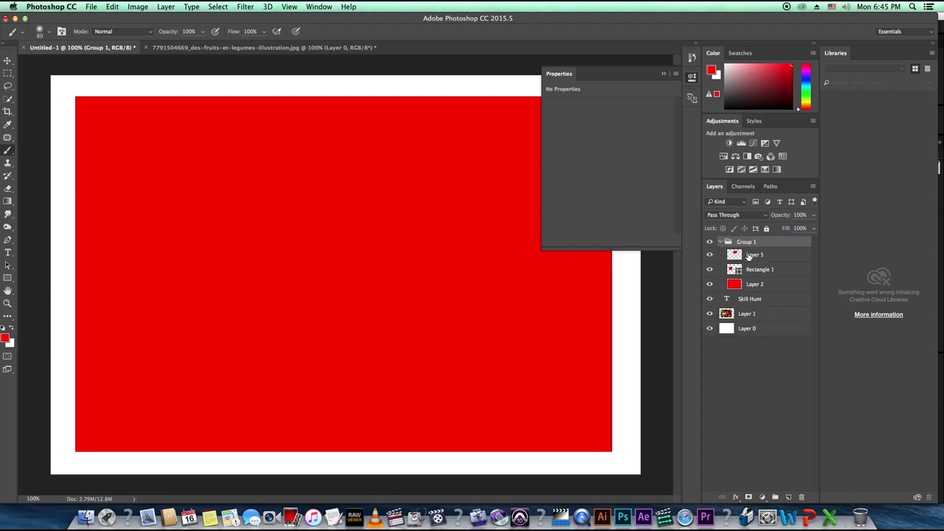
pyautogui.click(751, 256)
pyautogui.click(775, 272)
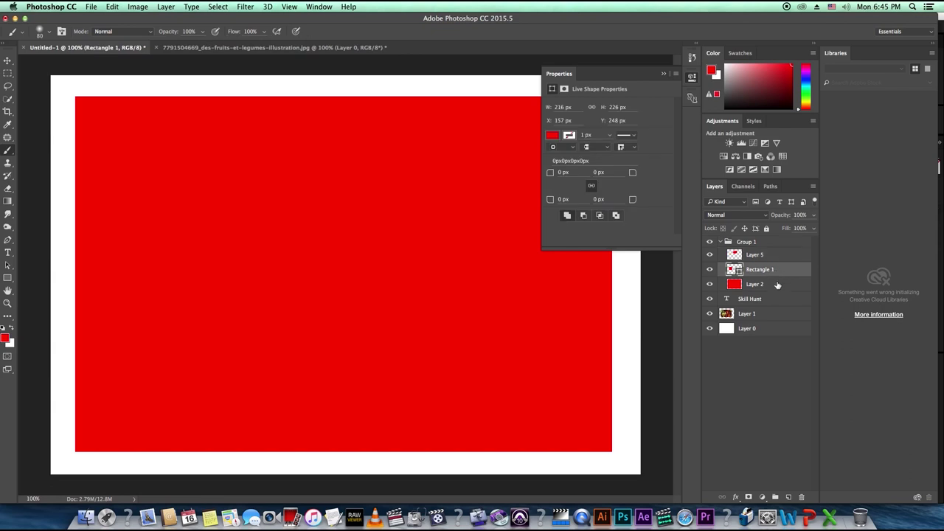
pyautogui.click(776, 287)
pyautogui.hotkey('alt', ']')
pyautogui.hotkey('ctrl', 'z')
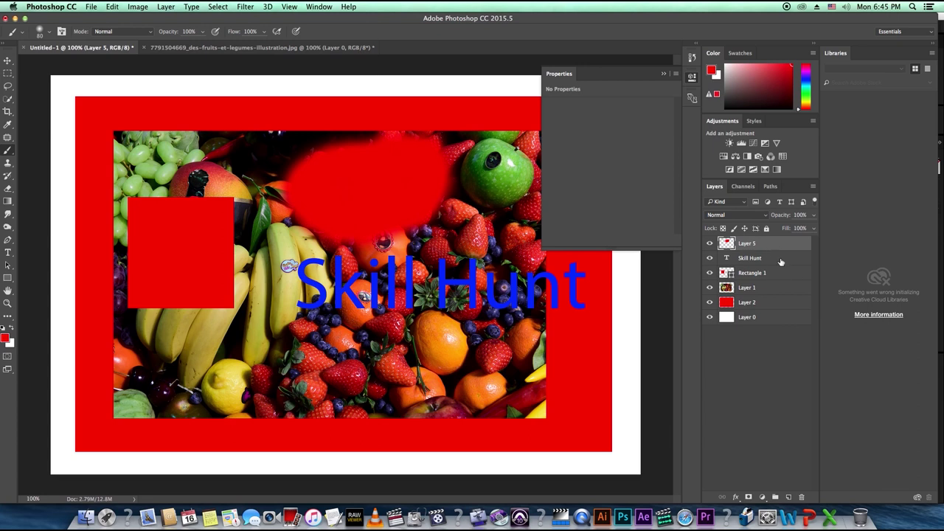
# - Link Layer 5 and the Skill Hunt layer via the Layers context menu, then deselect
pyautogui.keyDown('shift'); pyautogui.click(781, 260); pyautogui.keyUp('shift')
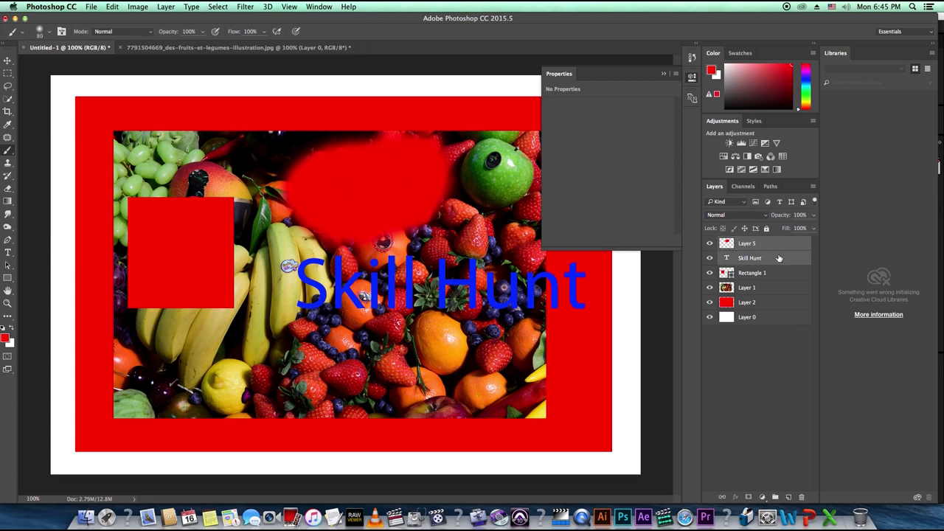
pyautogui.rightClick(783, 248)
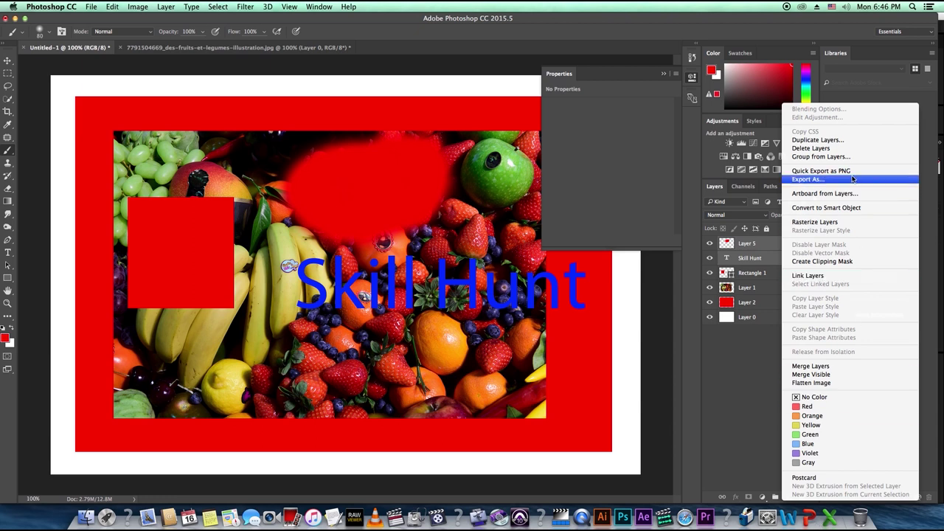
pyautogui.click(809, 276)
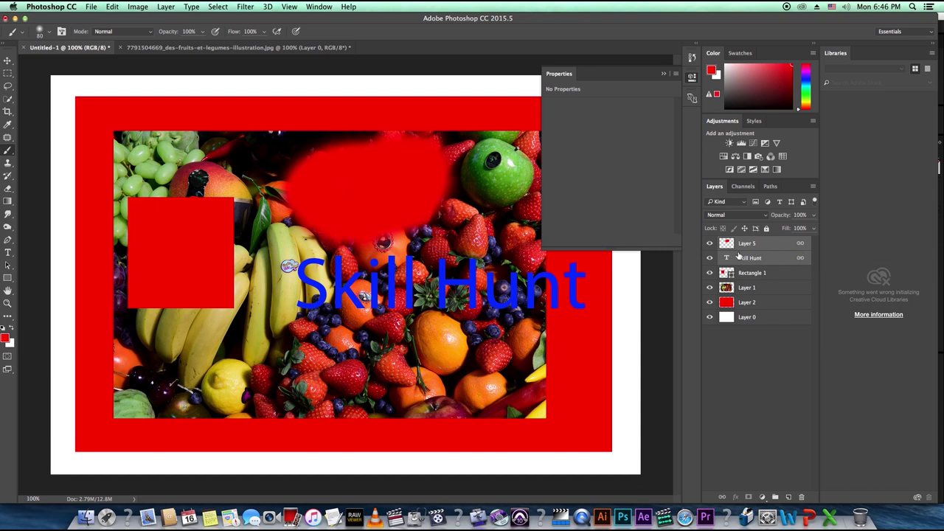
pyautogui.click(786, 356)
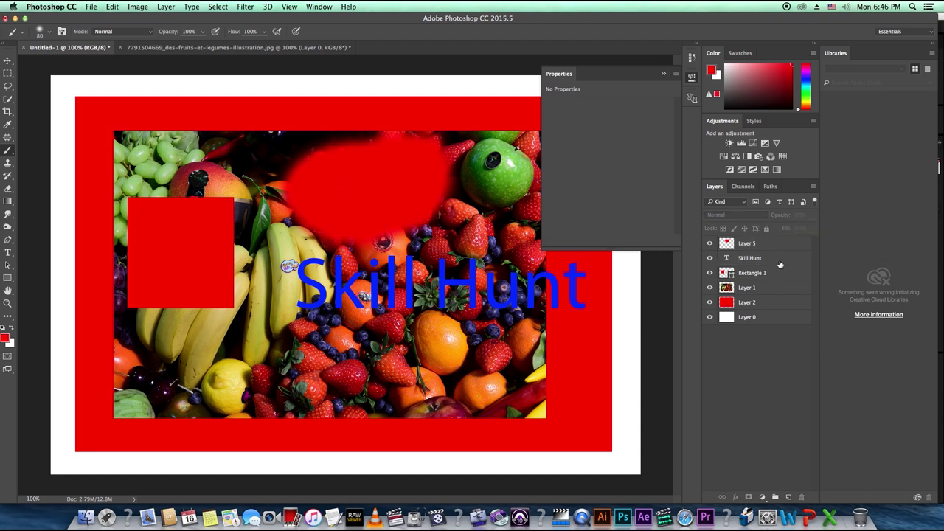
# - Move the linked red blob and Skill Hunt text down and left
pyautogui.click(8, 60)
pyautogui.moveTo(373, 209); pyautogui.dragTo(347, 255)
pyautogui.moveTo(375, 337); pyautogui.dragTo(362, 317)
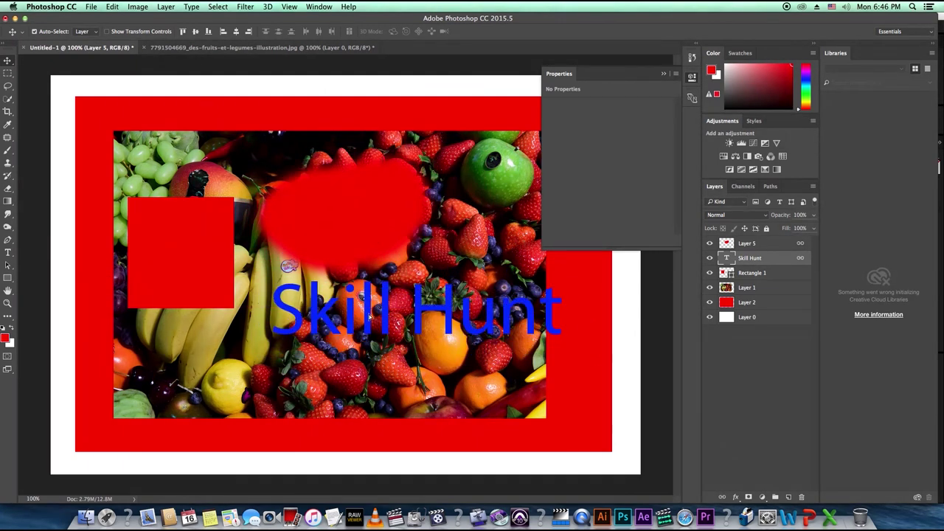
pyautogui.moveTo(339, 214)
pyautogui.mouseDown()
pyautogui.moveTo(368, 195)
pyautogui.moveTo(333, 214)
pyautogui.mouseUp()
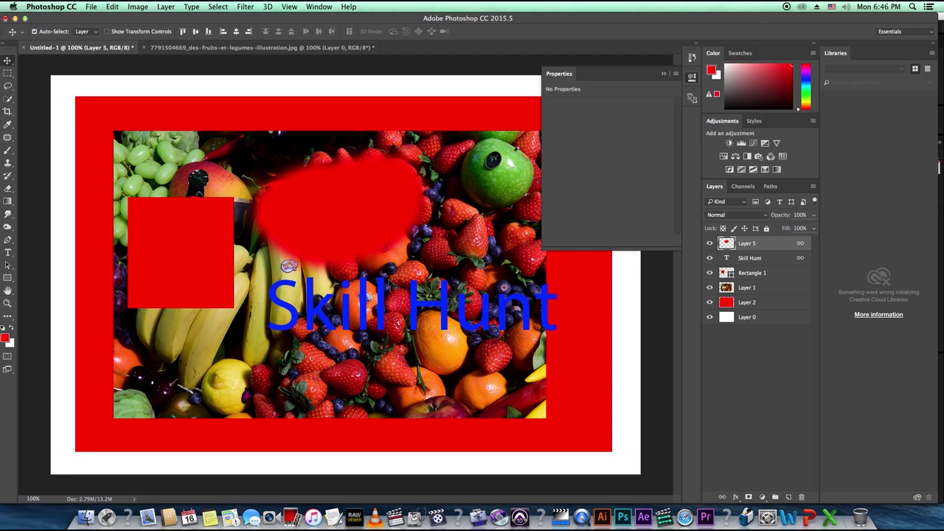
# - Shrink red Layer 2 into a small block at the lower left
pyautogui.click(183, 109)
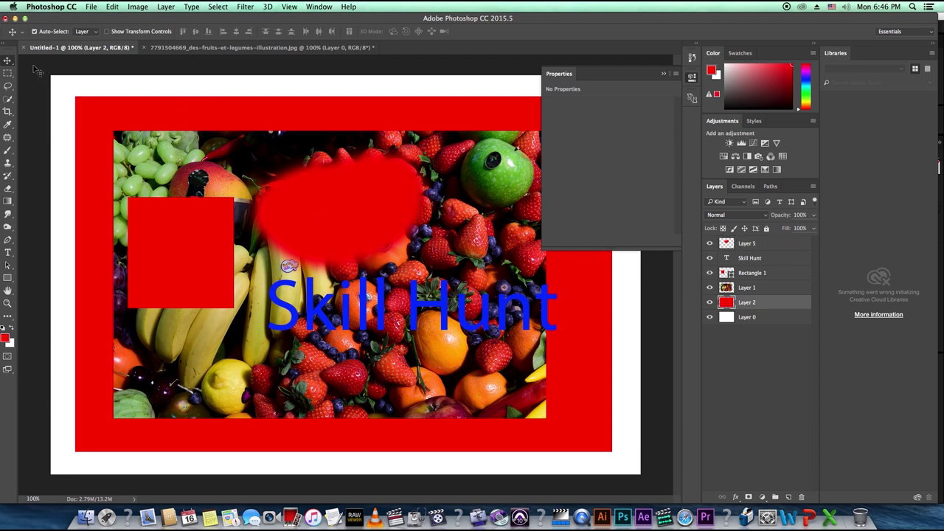
pyautogui.click(664, 76)
pyautogui.moveTo(585, 117); pyautogui.dragTo(131, 367)
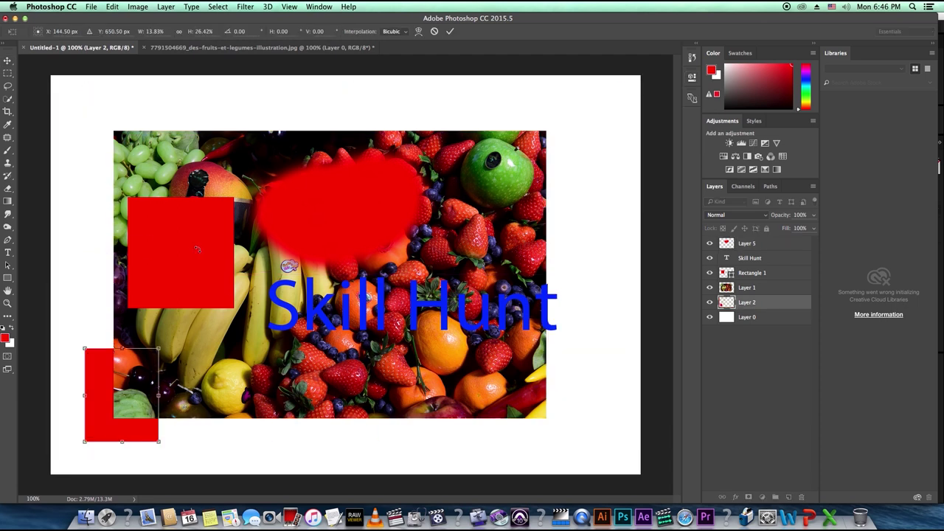
pyautogui.moveTo(198, 256); pyautogui.dragTo(138, 270)
# - Scale the fruit photo to about 43% below the text, then move the blob and text up
pyautogui.moveTo(546, 150); pyautogui.dragTo(341, 288)
pyautogui.moveTo(256, 346); pyautogui.dragTo(292, 395)
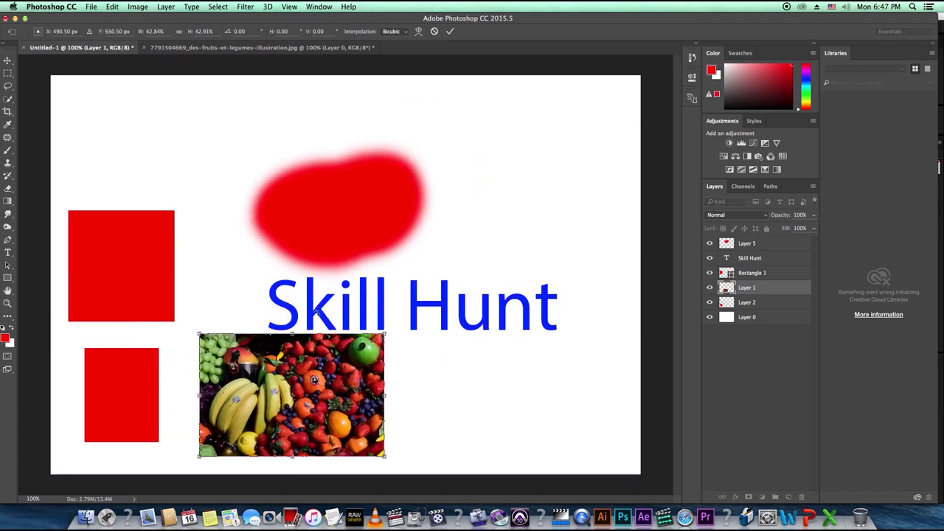
pyautogui.press('Return')
pyautogui.click(747, 243)
pyautogui.keyDown('shift'); pyautogui.click(750, 258); pyautogui.keyUp('shift')
pyautogui.moveTo(413, 302); pyautogui.dragTo(413, 247)
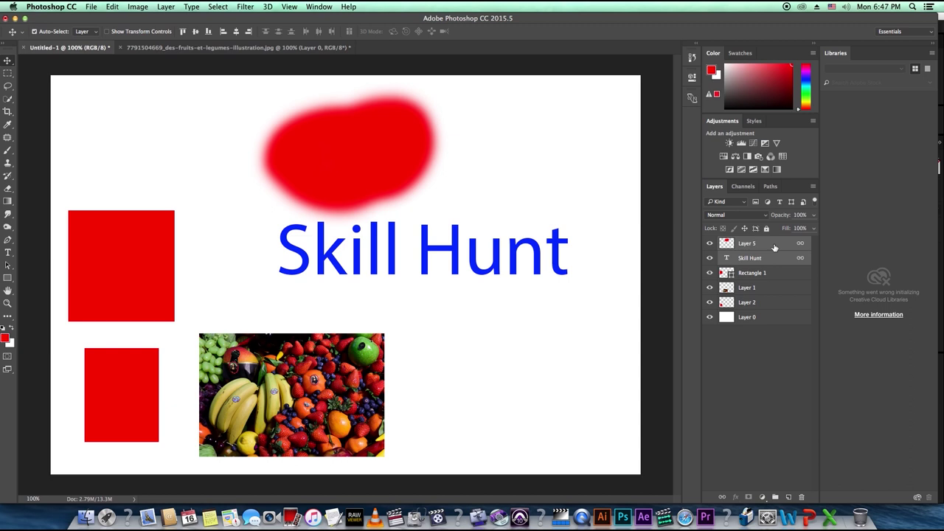
# - Unlink Layer 5 (the red blob) from the Skill Hunt text layer, then deselect all layers
pyautogui.rightClick(775, 247)
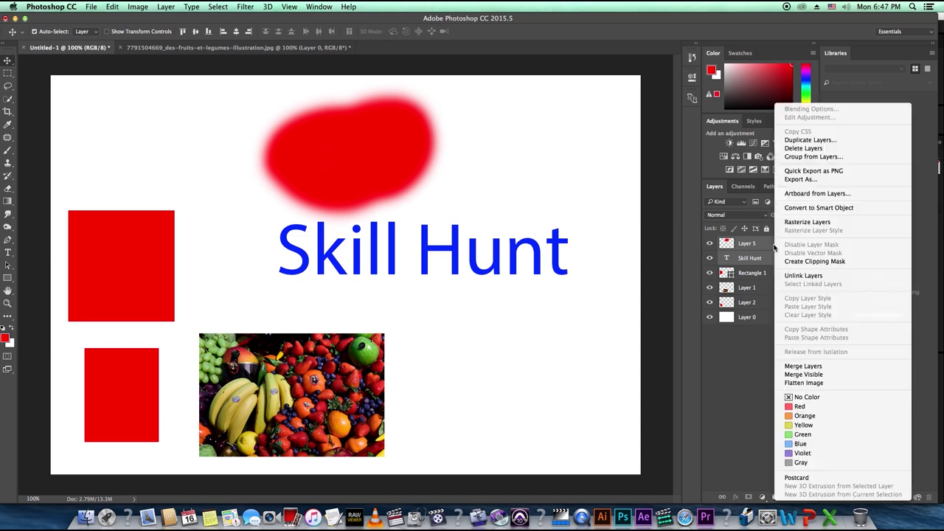
pyautogui.click(808, 276)
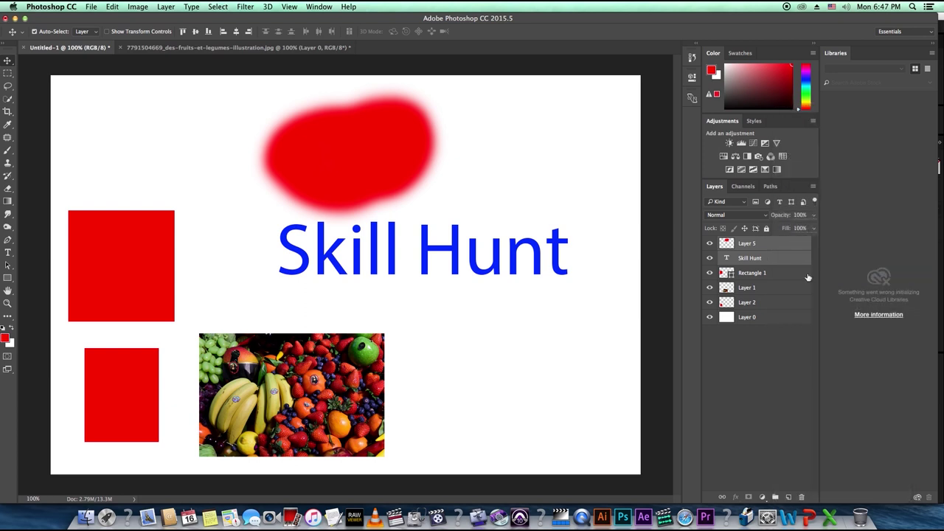
pyautogui.click(768, 354)
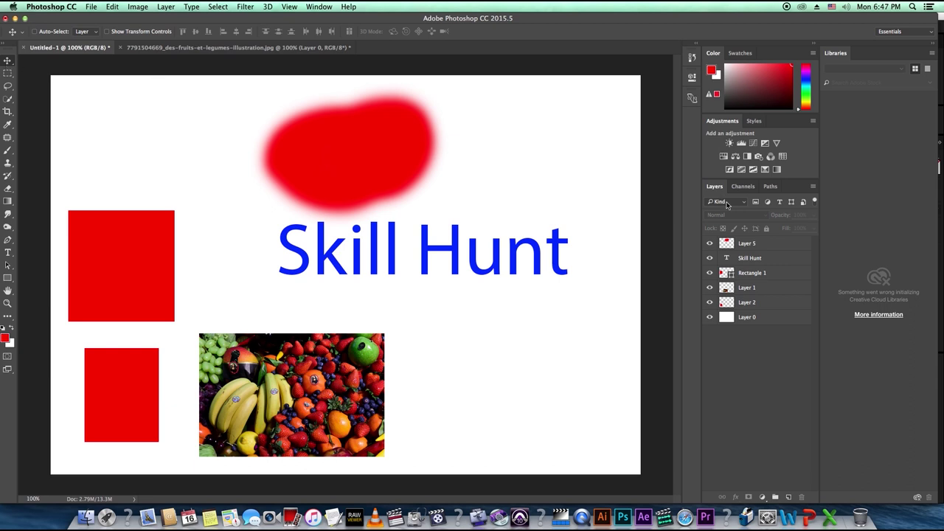
pyautogui.click(379, 168)
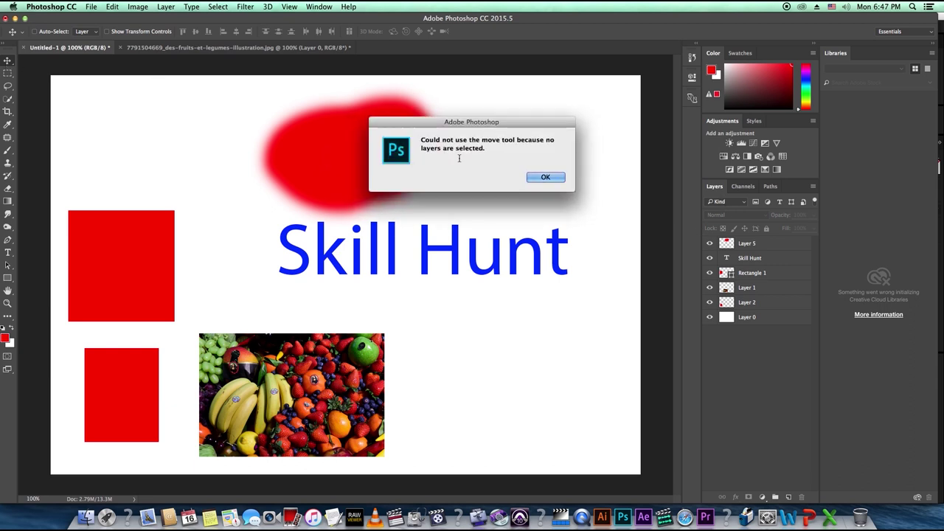
pyautogui.click(544, 179)
pyautogui.click(294, 396)
pyautogui.click(530, 180)
pyautogui.click(130, 201)
pyautogui.click(543, 178)
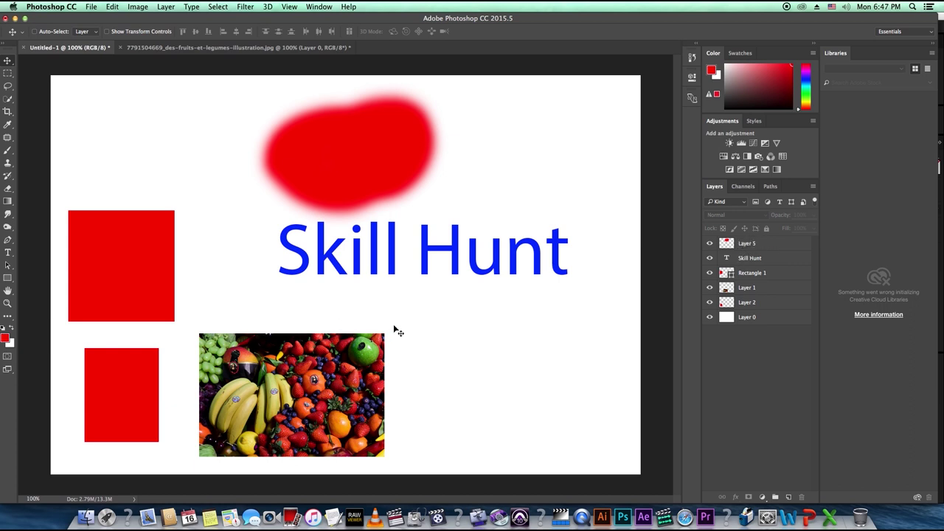
pyautogui.click(479, 391)
pyautogui.click(544, 178)
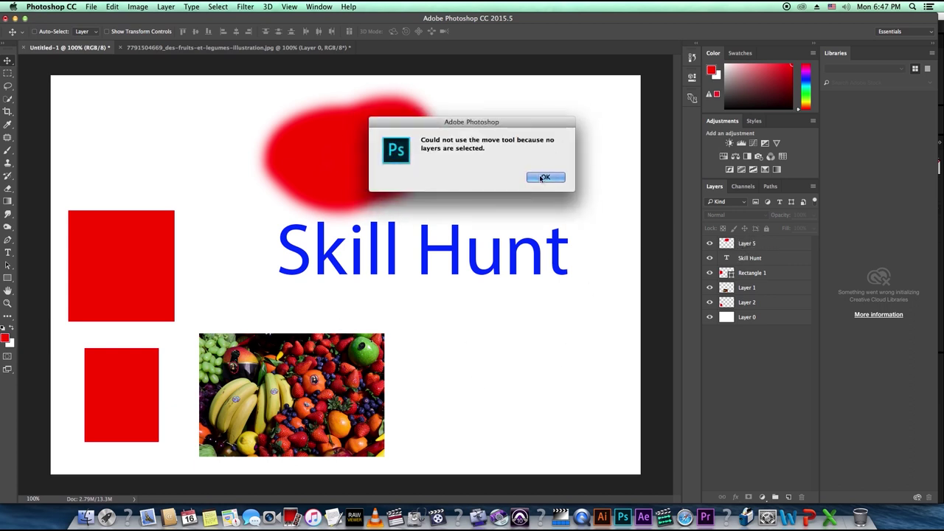
pyautogui.click(255, 100)
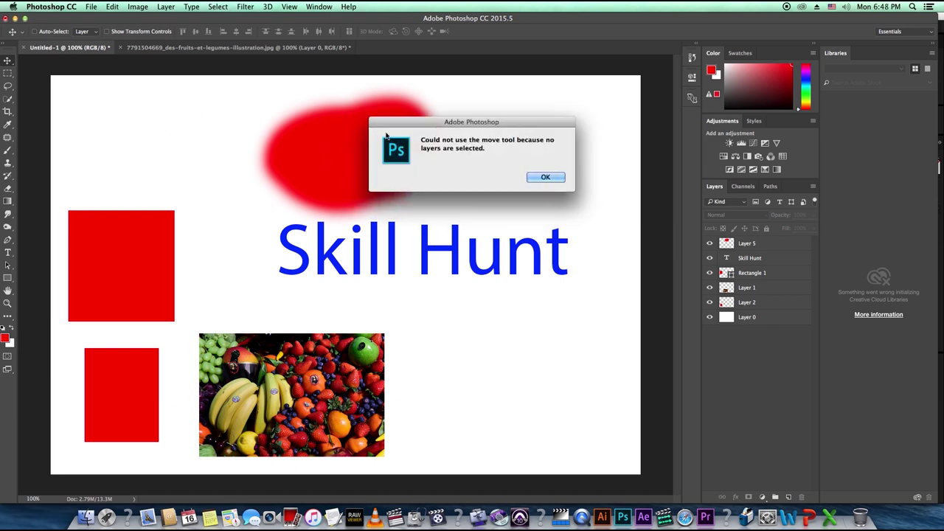
pyautogui.click(544, 177)
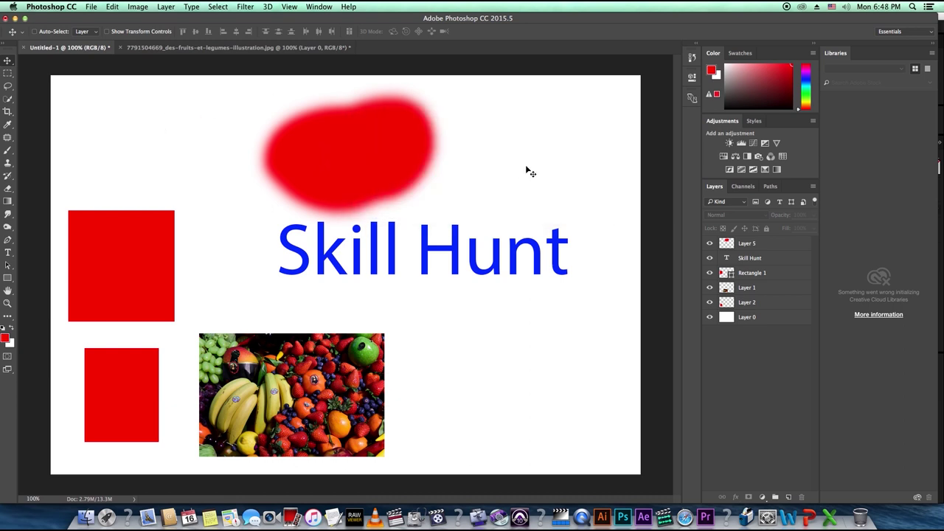
# - Select Layer 2 and drag the small red square into place at the lower left
pyautogui.click(771, 304)
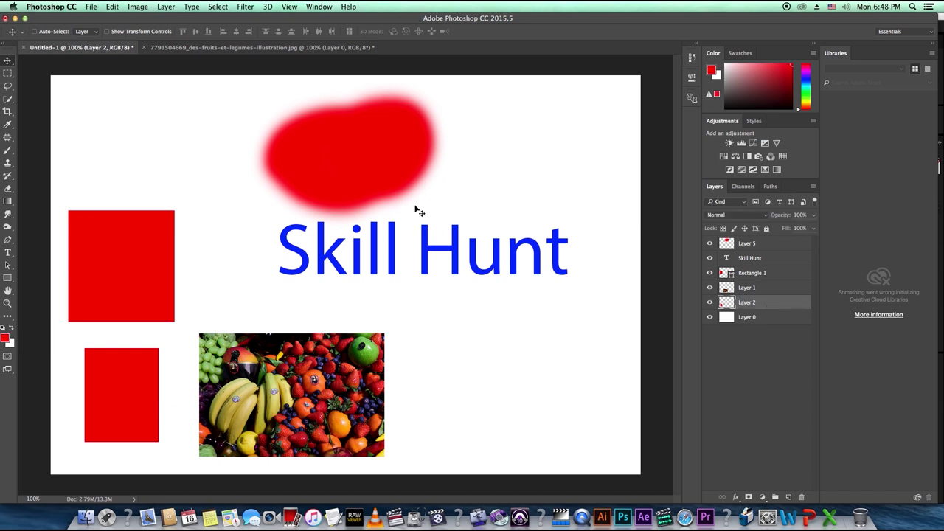
pyautogui.moveTo(308, 262)
pyautogui.mouseDown()
pyautogui.moveTo(322, 193)
pyautogui.moveTo(324, 305)
pyautogui.moveTo(302, 275)
pyautogui.mouseUp()
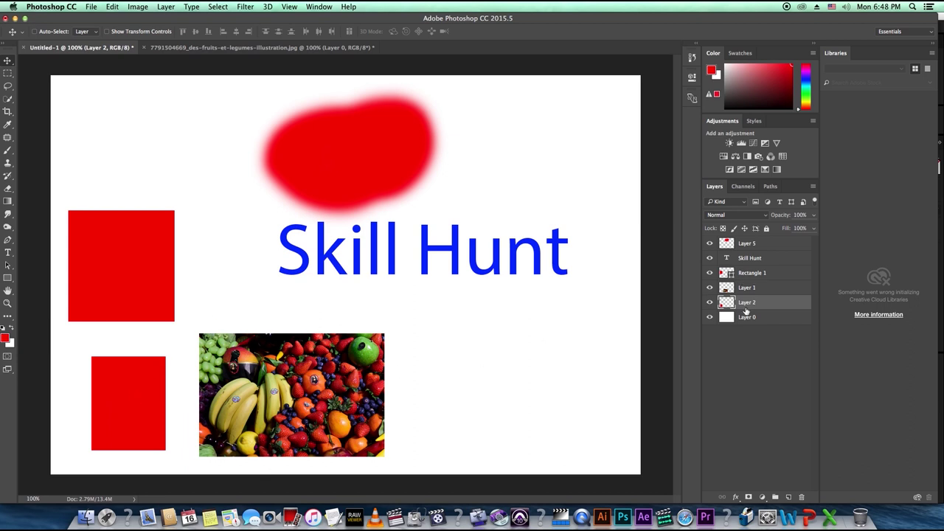
pyautogui.moveTo(95, 164); pyautogui.dragTo(122, 154)
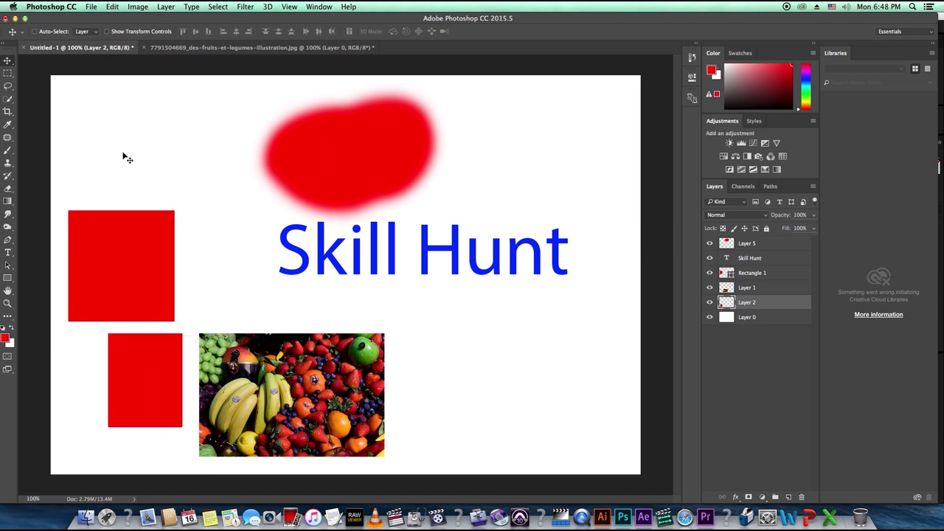
pyautogui.moveTo(149, 393); pyautogui.dragTo(139, 395)
pyautogui.moveTo(604, 110); pyautogui.dragTo(637, 96)
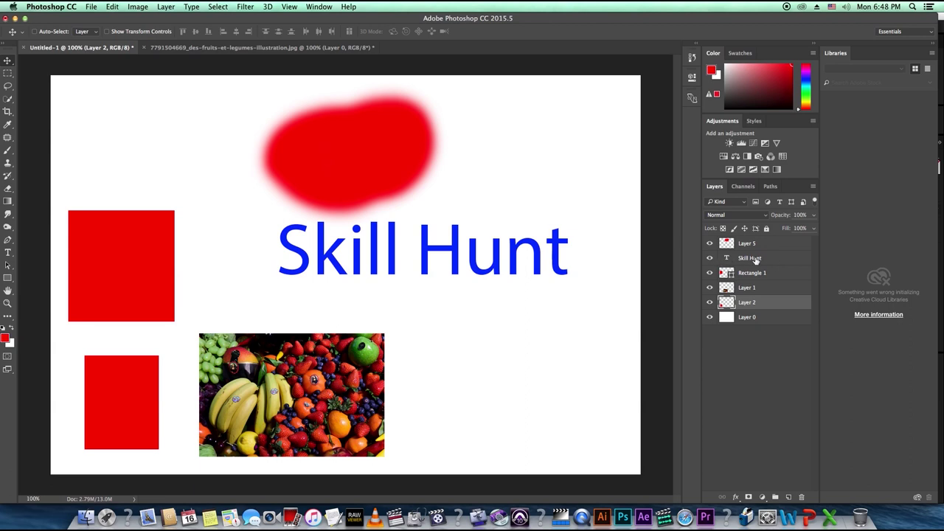
# - Select the Skill Hunt layer and move the text down slightly
pyautogui.click(794, 261)
pyautogui.moveTo(449, 256); pyautogui.dragTo(423, 261)
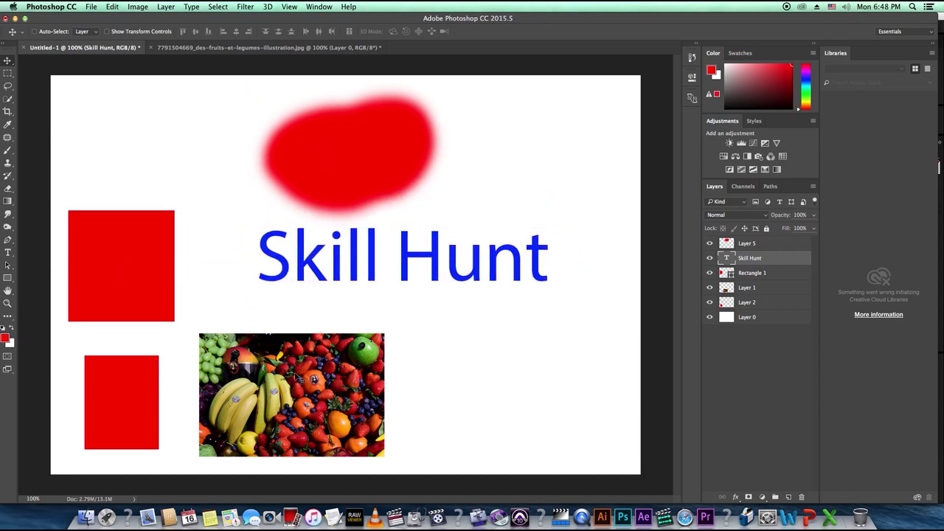
pyautogui.moveTo(85, 119); pyautogui.dragTo(110, 147)
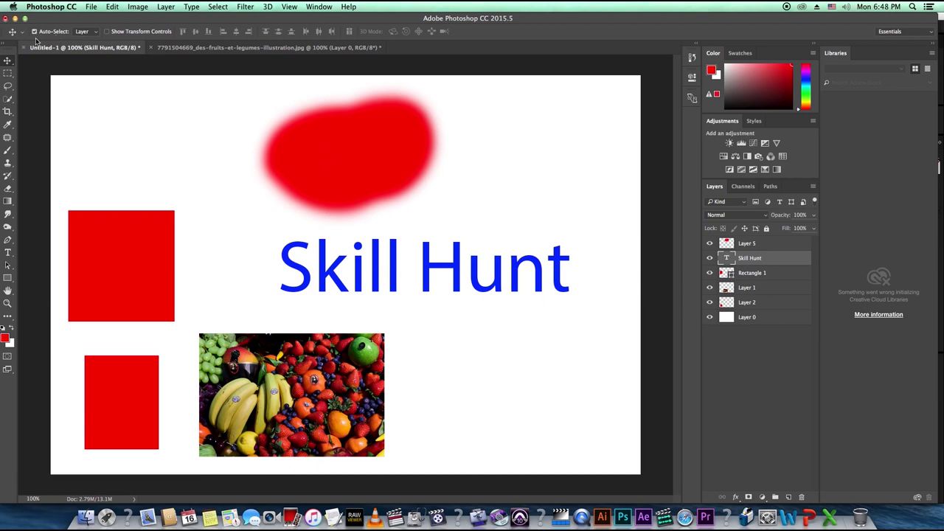
# - Deselect layers, shift the red blob left and up, and move the fruit photo right
pyautogui.click(770, 370)
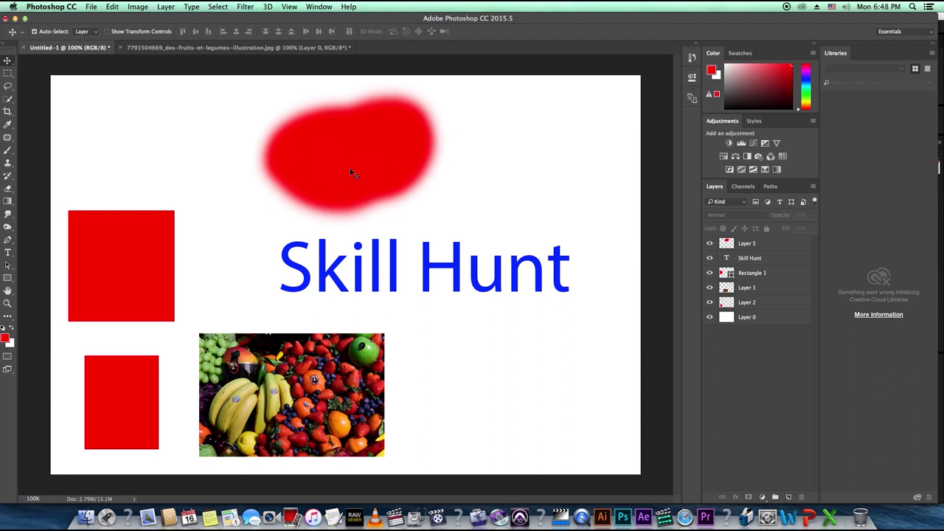
pyautogui.moveTo(358, 173)
pyautogui.mouseDown()
pyautogui.moveTo(384, 191)
pyautogui.moveTo(378, 164)
pyautogui.moveTo(378, 186)
pyautogui.moveTo(372, 162)
pyautogui.moveTo(370, 184)
pyautogui.mouseUp()
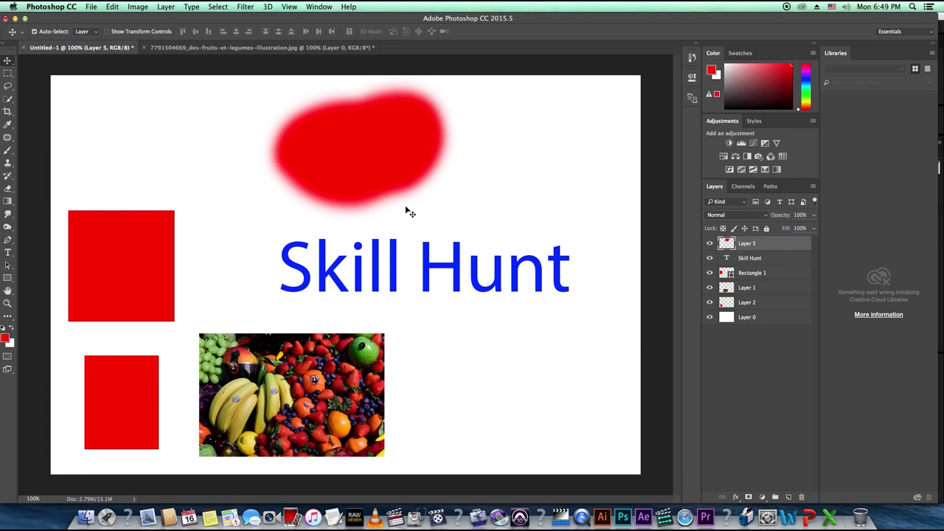
pyautogui.moveTo(356, 156); pyautogui.dragTo(304, 133)
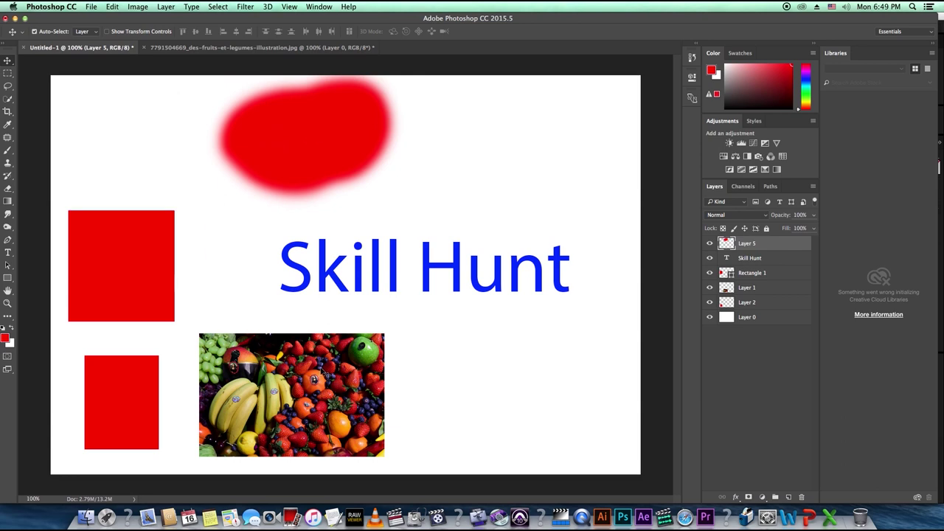
pyautogui.moveTo(264, 405); pyautogui.dragTo(298, 407)
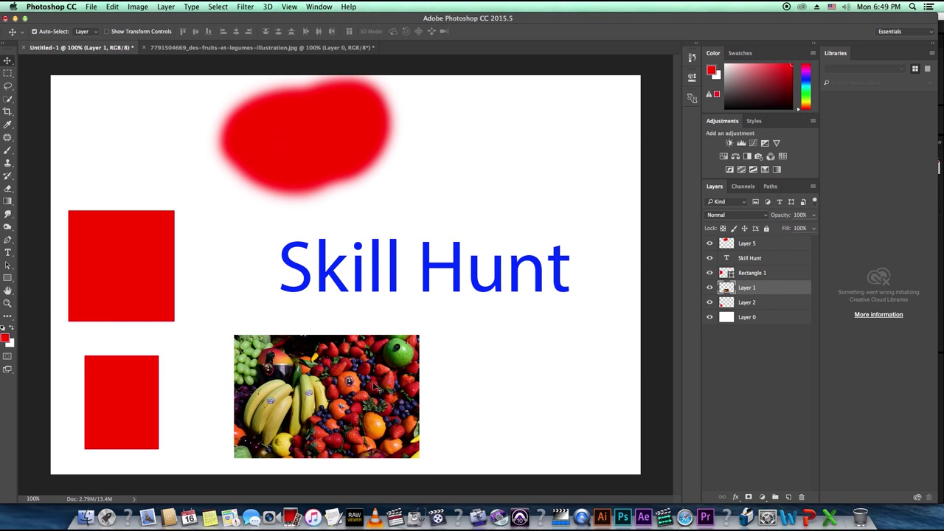
pyautogui.moveTo(341, 395); pyautogui.dragTo(361, 409)
# - Raise the Skill Hunt text slightly and shift both red squares to the right
pyautogui.moveTo(390, 296); pyautogui.dragTo(373, 280)
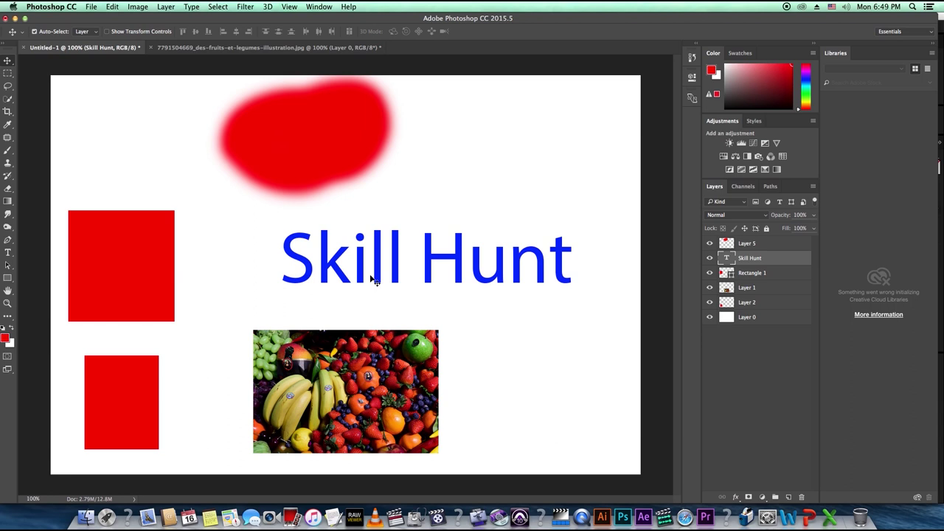
pyautogui.moveTo(124, 280); pyautogui.dragTo(156, 258)
pyautogui.moveTo(107, 414); pyautogui.dragTo(137, 418)
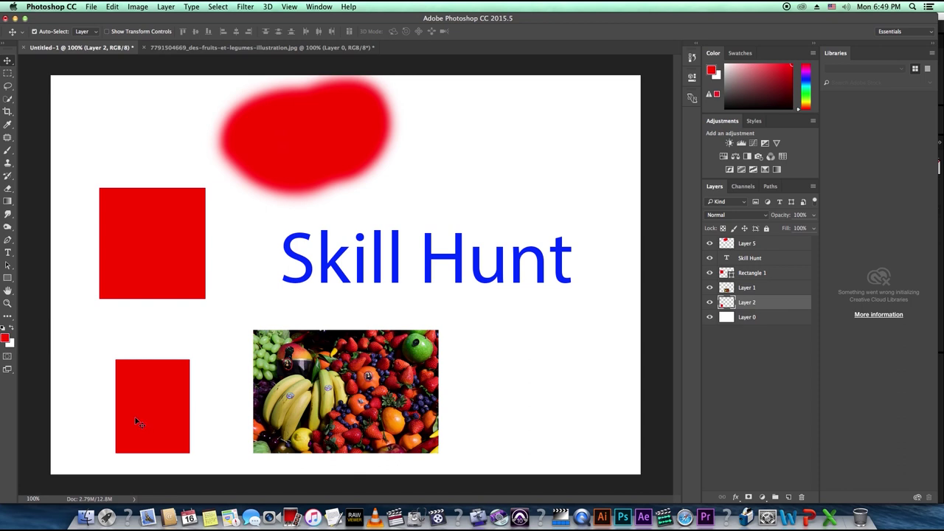
pyautogui.moveTo(168, 243); pyautogui.dragTo(152, 236)
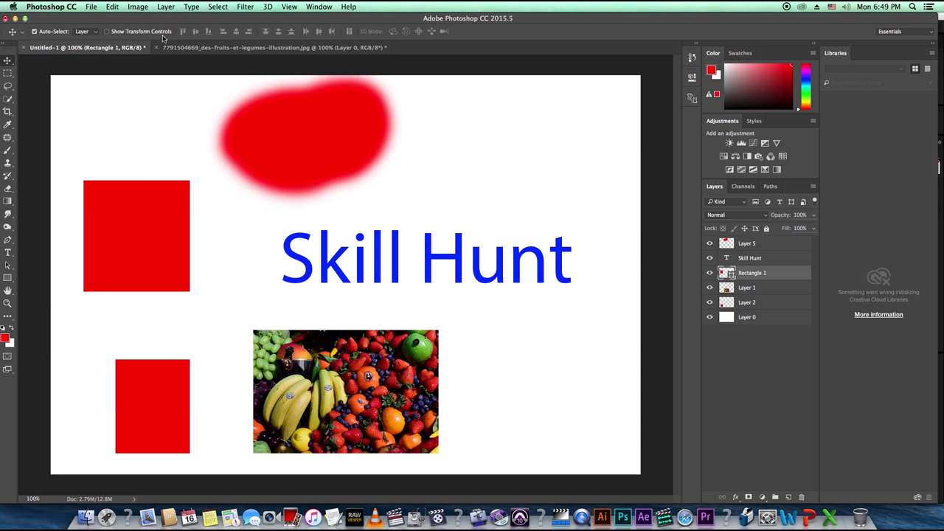
# - Turn on Show Transform Controls and select the blob, Skill Hunt text and large red square
pyautogui.click(107, 31)
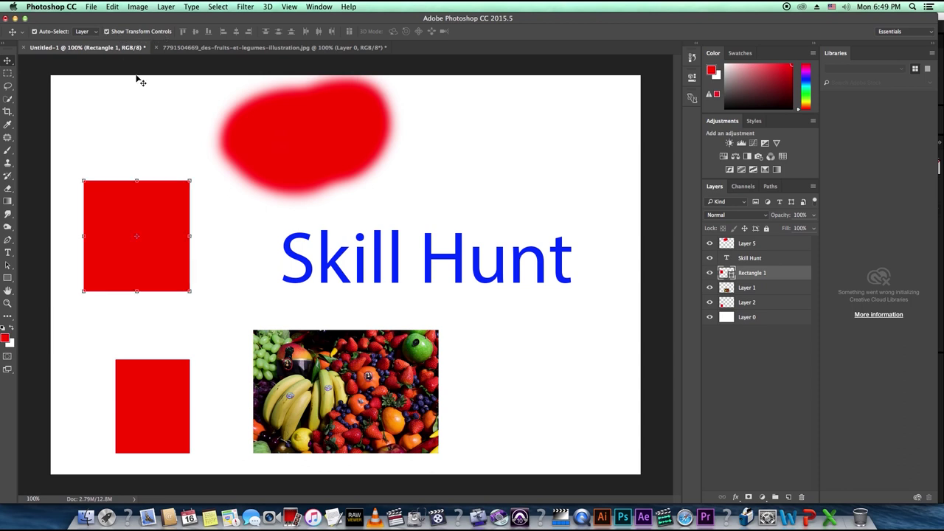
pyautogui.click(321, 144)
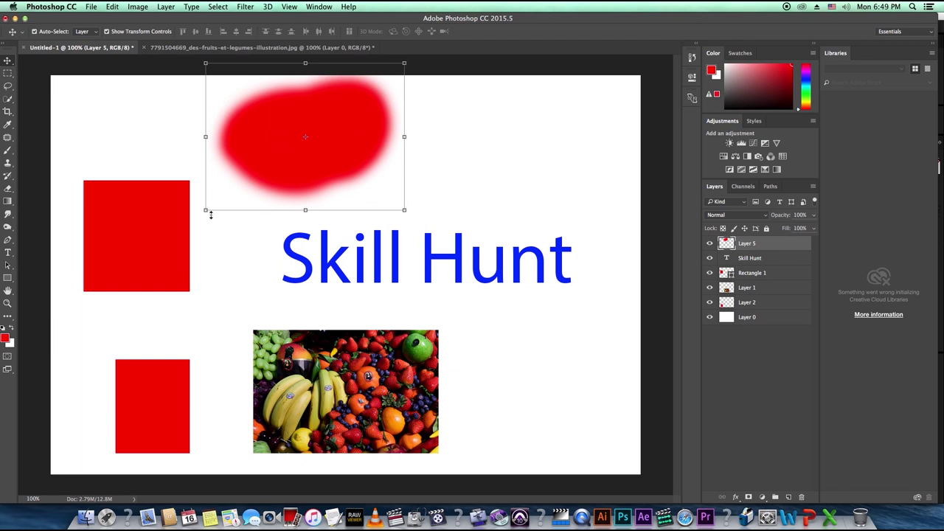
pyautogui.click(478, 275)
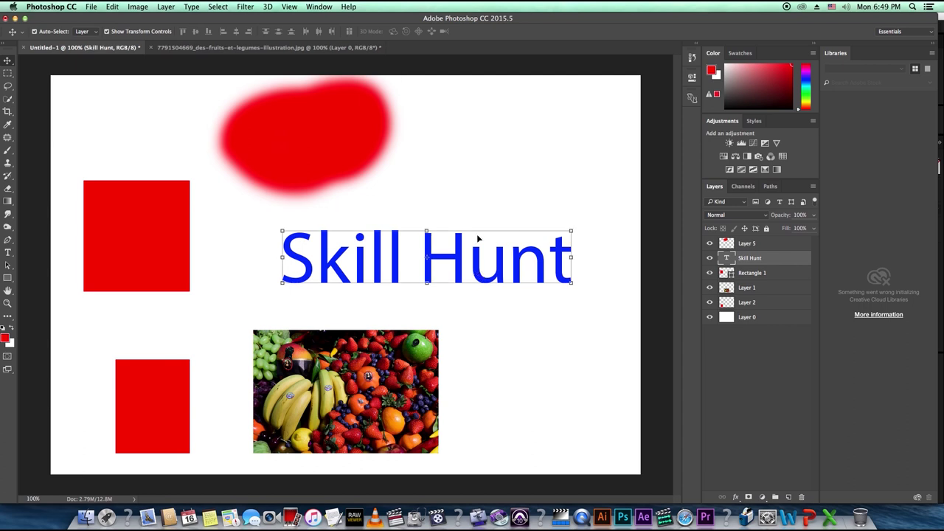
pyautogui.click(143, 252)
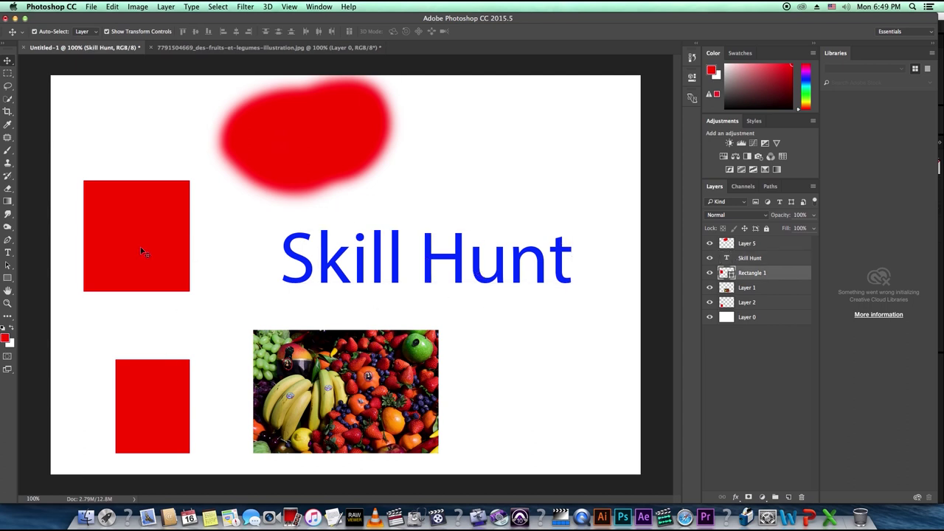
# - Scale the large red square to about 90%, nudge it left, then turn transform controls off
pyautogui.press('super+t')
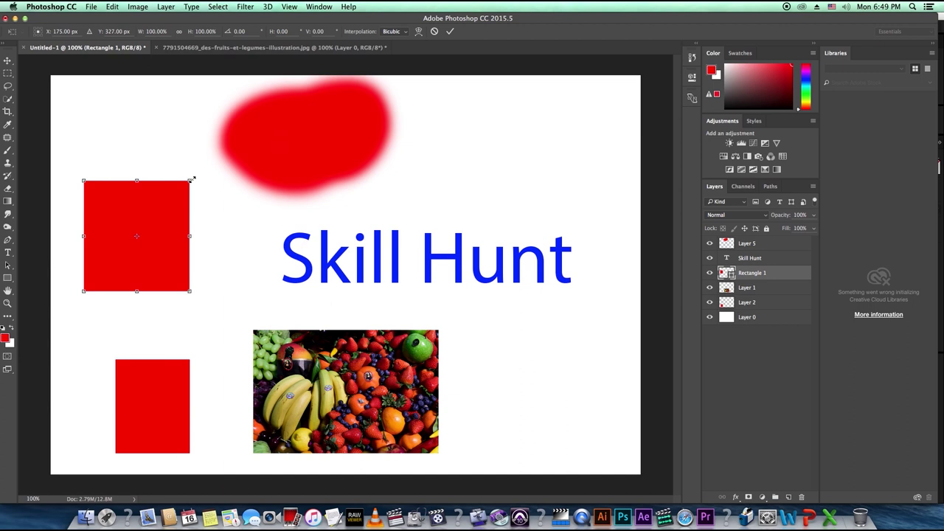
pyautogui.moveTo(189, 180)
pyautogui.mouseDown()
pyautogui.moveTo(133, 220)
pyautogui.moveTo(210, 146)
pyautogui.moveTo(185, 183)
pyautogui.moveTo(198, 171)
pyautogui.mouseUp()
pyautogui.press('Return')
pyautogui.moveTo(164, 217); pyautogui.dragTo(155, 215)
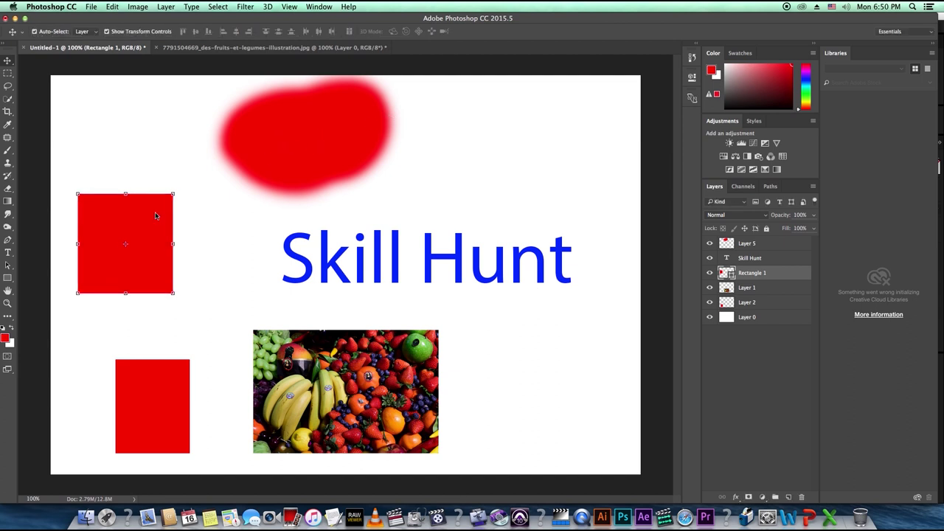
pyautogui.click(357, 135)
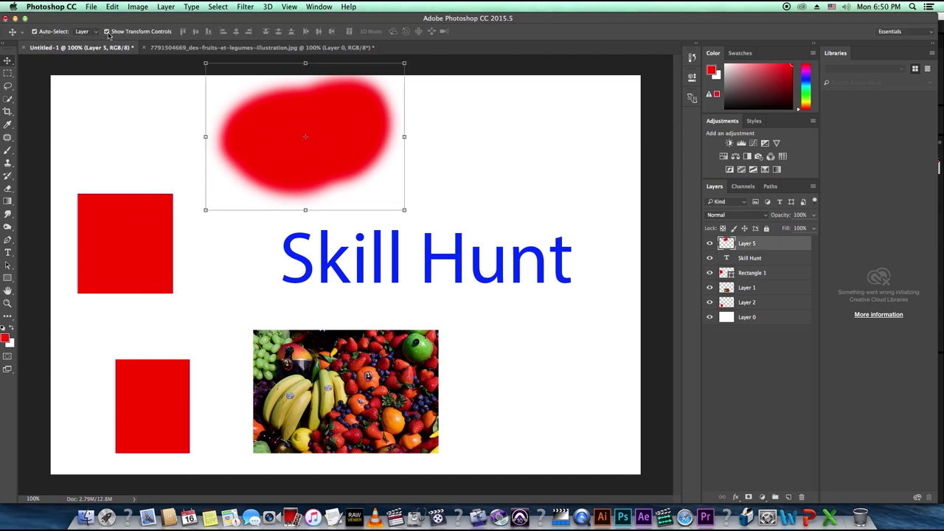
pyautogui.click(107, 32)
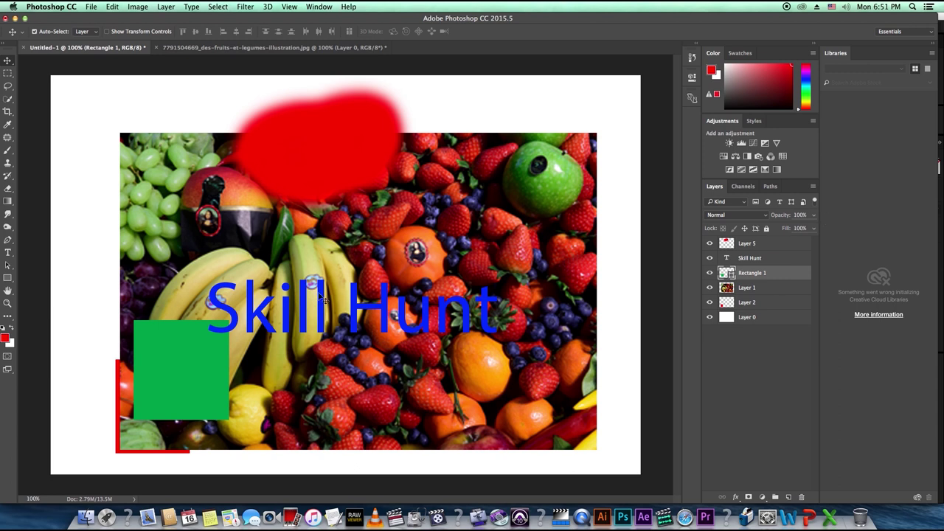
# - Move the Skill Hunt text up and right, test lower opacities like 39%, and leave it at 100%
pyautogui.moveTo(358, 311); pyautogui.dragTo(393, 293)
pyautogui.click(813, 216)
pyautogui.click(785, 228)
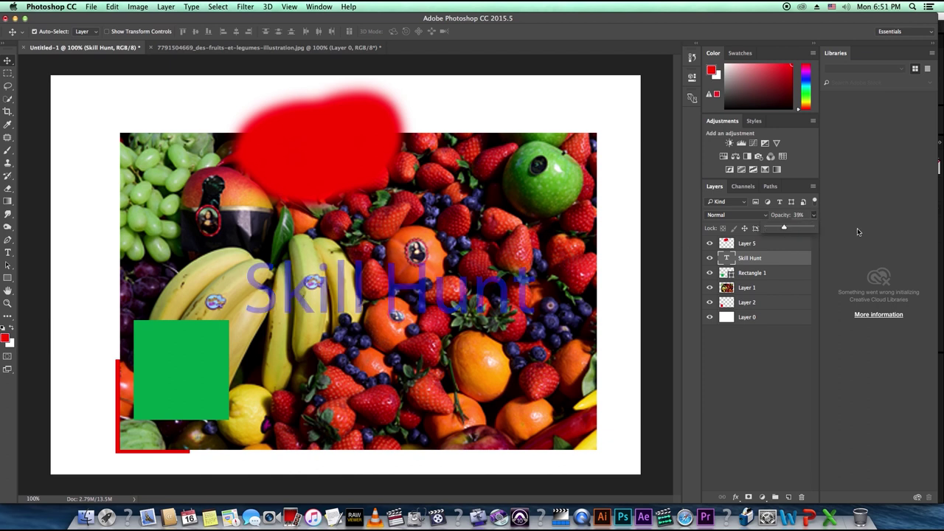
pyautogui.moveTo(787, 229); pyautogui.dragTo(791, 230)
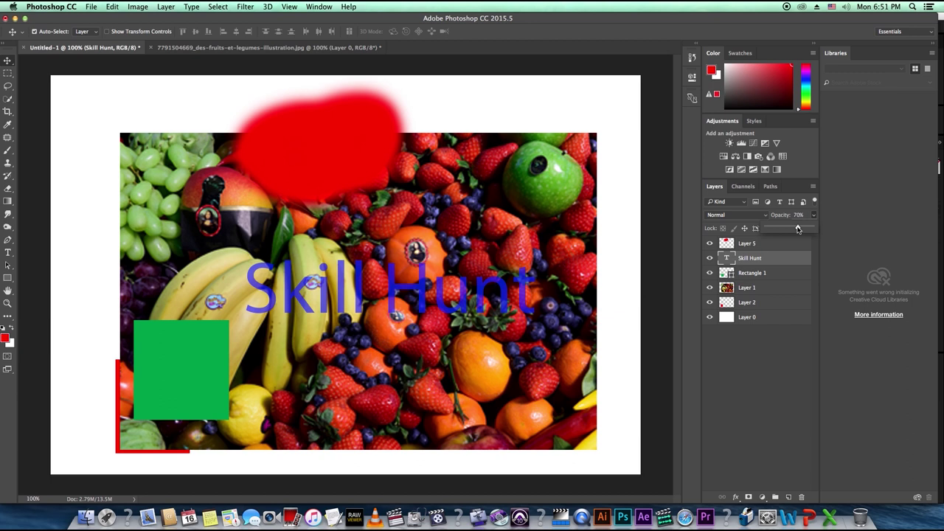
pyautogui.moveTo(797, 230)
pyautogui.mouseDown()
pyautogui.moveTo(751, 232)
pyautogui.moveTo(803, 228)
pyautogui.moveTo(788, 229)
pyautogui.mouseUp()
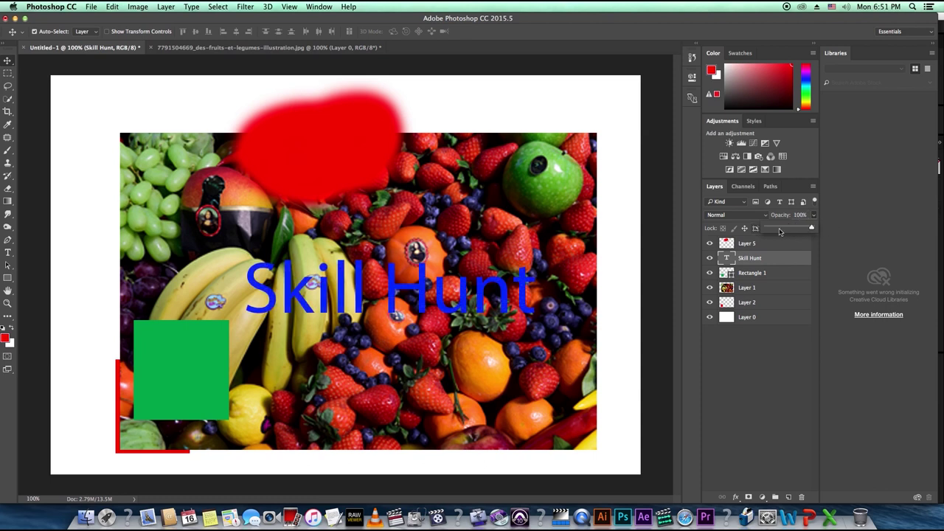
pyautogui.click(765, 354)
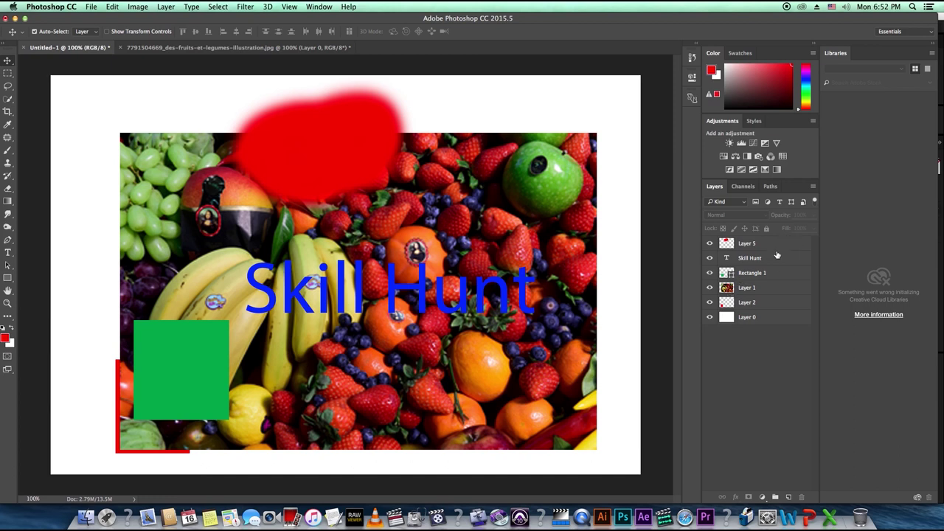
# - Select the green rectangle and move it up and right over the bananas, trying 43% opacity
pyautogui.click(190, 382)
pyautogui.moveTo(185, 371); pyautogui.dragTo(193, 353)
pyautogui.moveTo(816, 217); pyautogui.dragTo(786, 231)
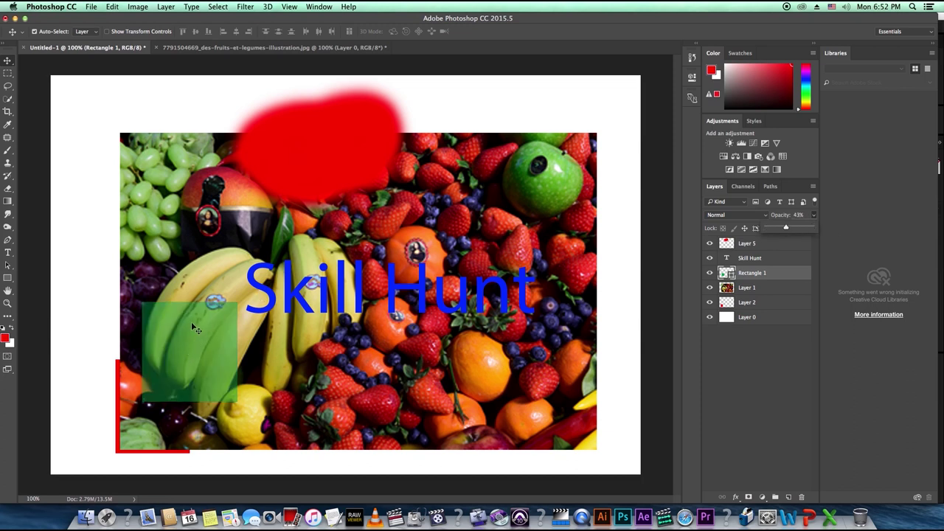
pyautogui.moveTo(195, 352); pyautogui.dragTo(201, 338)
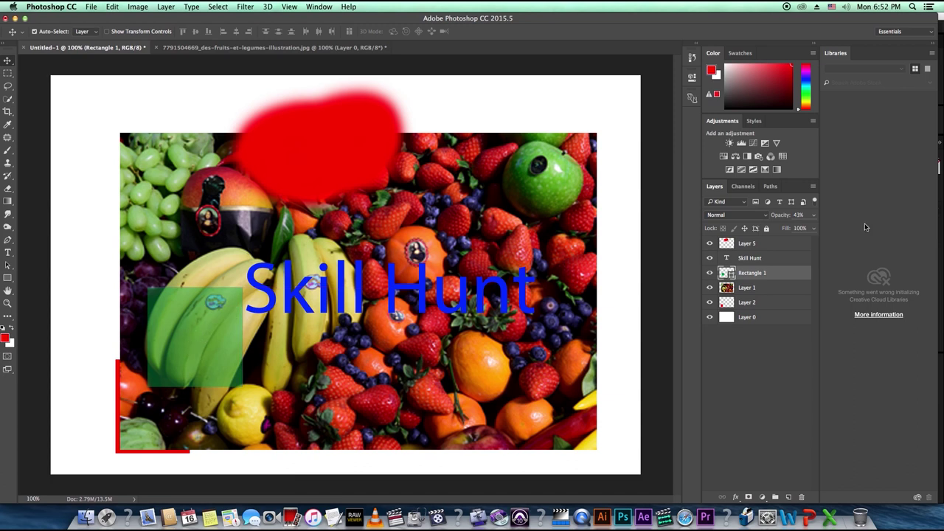
# - Try lower opacities on the green rectangle, then restore it to a solid 100% fill
pyautogui.click(813, 216)
pyautogui.moveTo(785, 231); pyautogui.dragTo(825, 237)
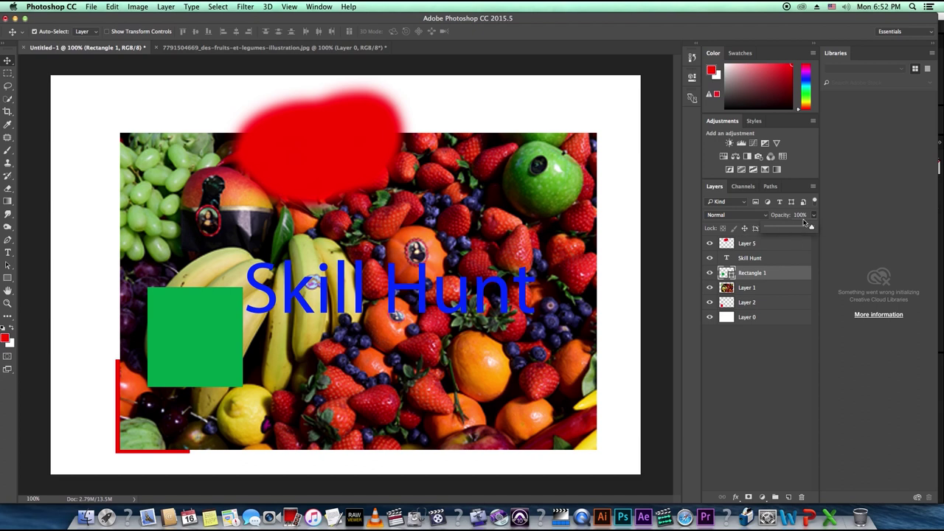
pyautogui.click(818, 304)
pyautogui.click(196, 318)
pyautogui.click(815, 230)
pyautogui.moveTo(819, 243); pyautogui.dragTo(780, 243)
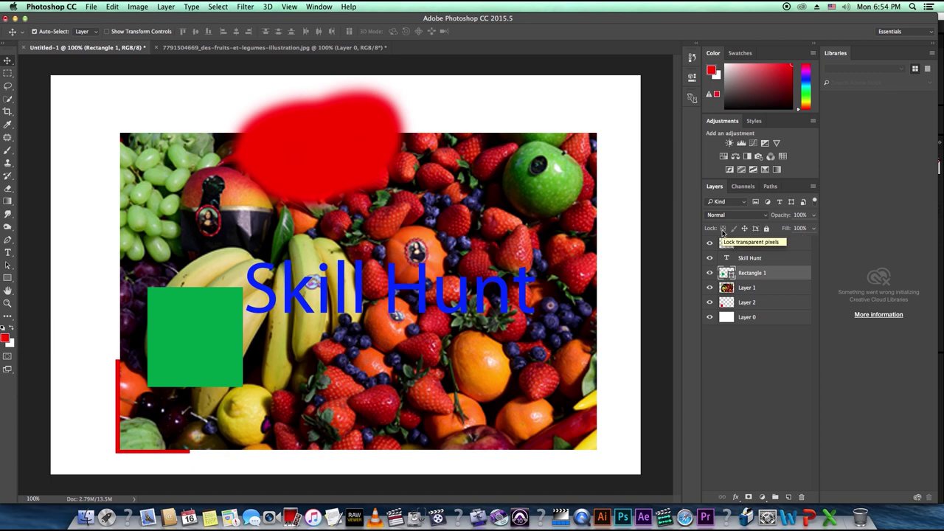
# - Move the Skill Hunt text, green square and red shapes toward the top-left
pyautogui.moveTo(219, 314); pyautogui.dragTo(138, 102)
pyautogui.moveTo(317, 140); pyautogui.dragTo(331, 126)
pyautogui.moveTo(525, 217); pyautogui.dragTo(558, 214)
pyautogui.moveTo(376, 290); pyautogui.dragTo(150, 109)
pyautogui.moveTo(133, 406); pyautogui.dragTo(96, 212)
pyautogui.moveTo(416, 301); pyautogui.dragTo(379, 330)
# - Free-transform the fruit photo, scaling it down into the lower middle of the canvas
pyautogui.hotkey('ctrl', 't')
pyautogui.moveTo(588, 179); pyautogui.dragTo(512, 211)
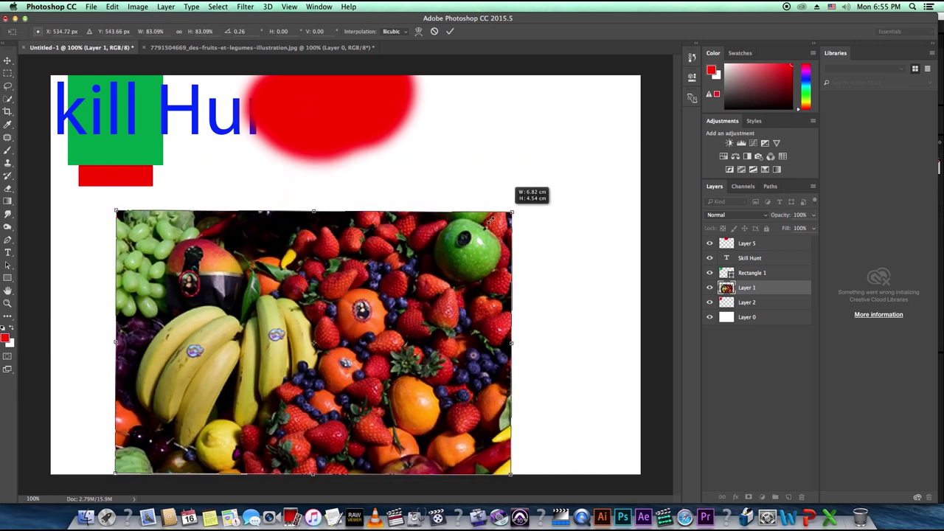
pyautogui.moveTo(480, 300); pyautogui.dragTo(543, 282)
pyautogui.press('Return')
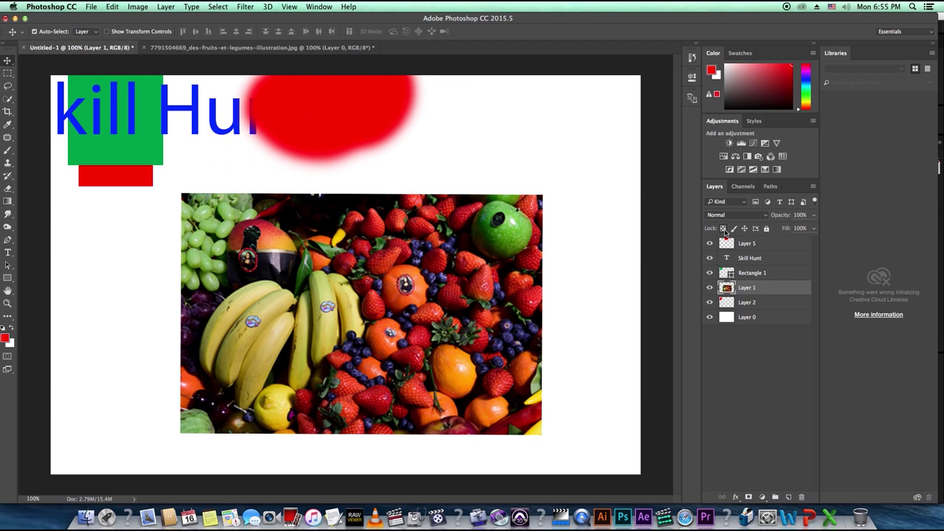
# - Nudge the fruit photo right and hide white Layer 0 to show the transparent background
pyautogui.moveTo(378, 338)
pyautogui.mouseDown()
pyautogui.moveTo(405, 341)
pyautogui.moveTo(372, 341)
pyautogui.mouseUp()
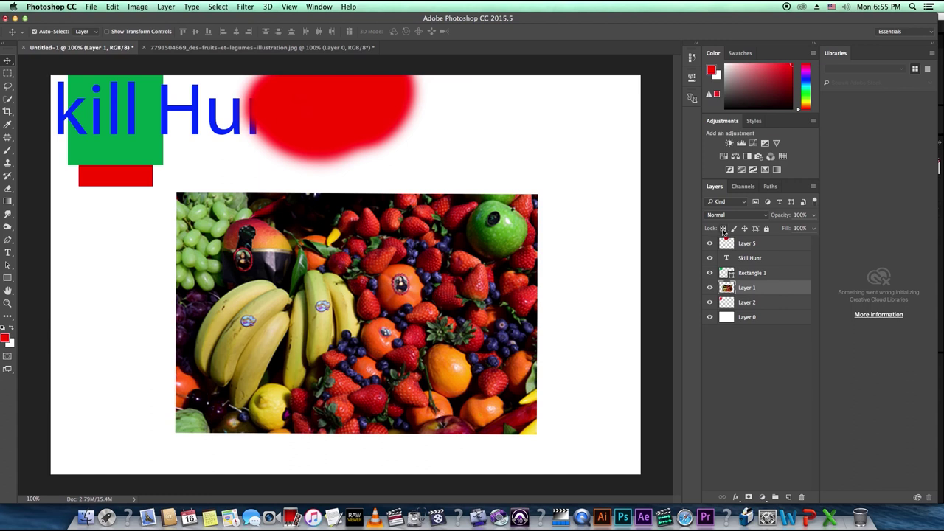
pyautogui.click(710, 317)
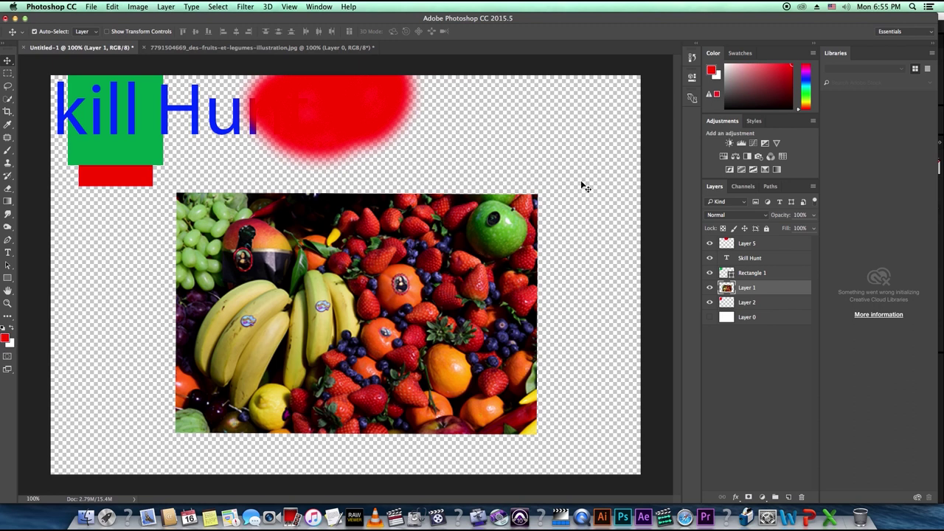
# - Move the fruit photo up and left, finishing with a 10 px Shift+Left nudge
pyautogui.moveTo(207, 401); pyautogui.dragTo(210, 407)
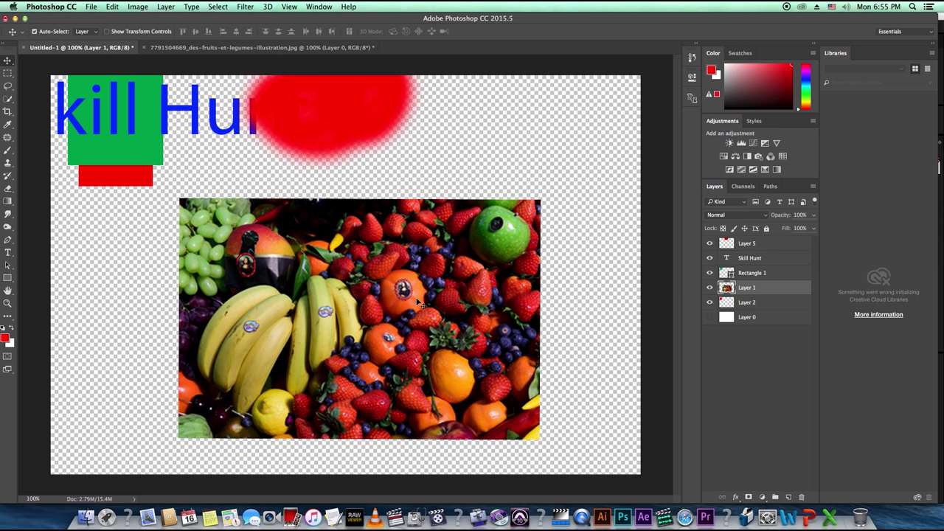
pyautogui.moveTo(418, 302); pyautogui.dragTo(409, 282)
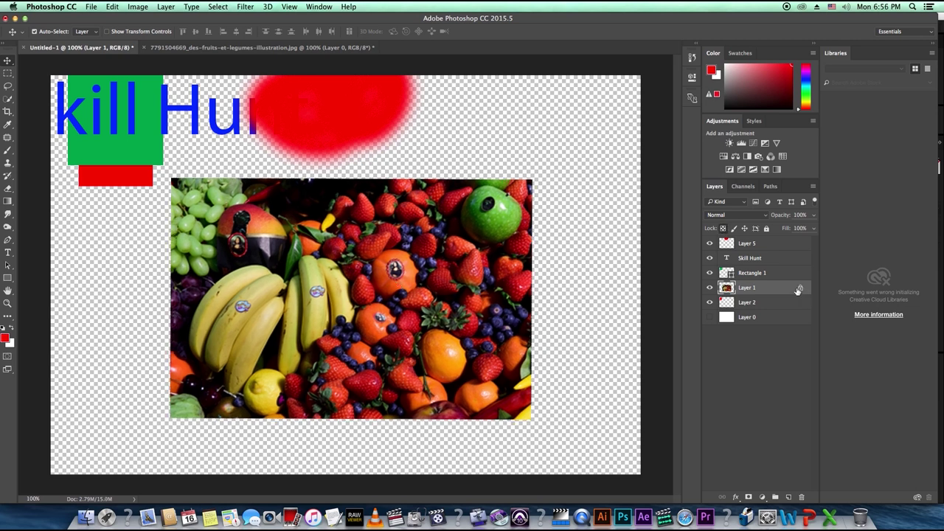
pyautogui.moveTo(339, 258)
pyautogui.mouseDown()
pyautogui.moveTo(404, 256)
pyautogui.moveTo(317, 260)
pyautogui.moveTo(336, 260)
pyautogui.mouseUp()
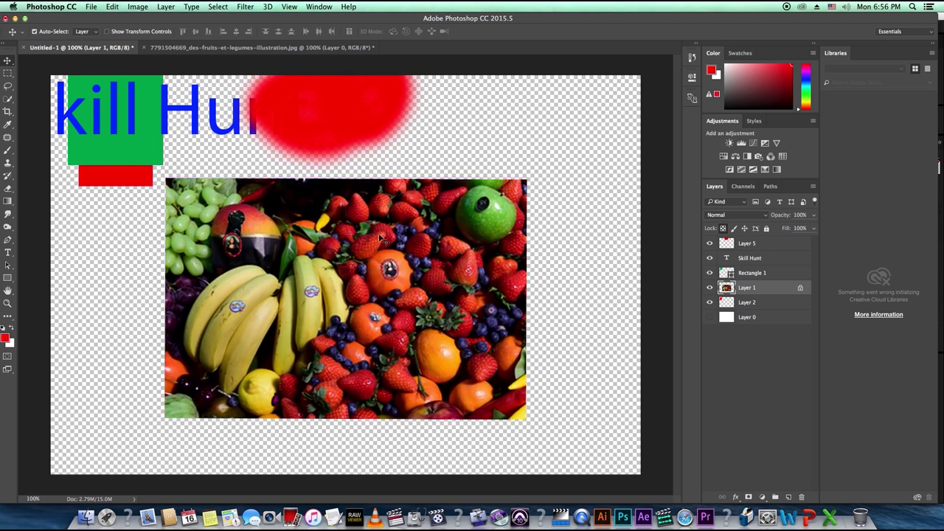
pyautogui.hotkey('shift', 'Left')
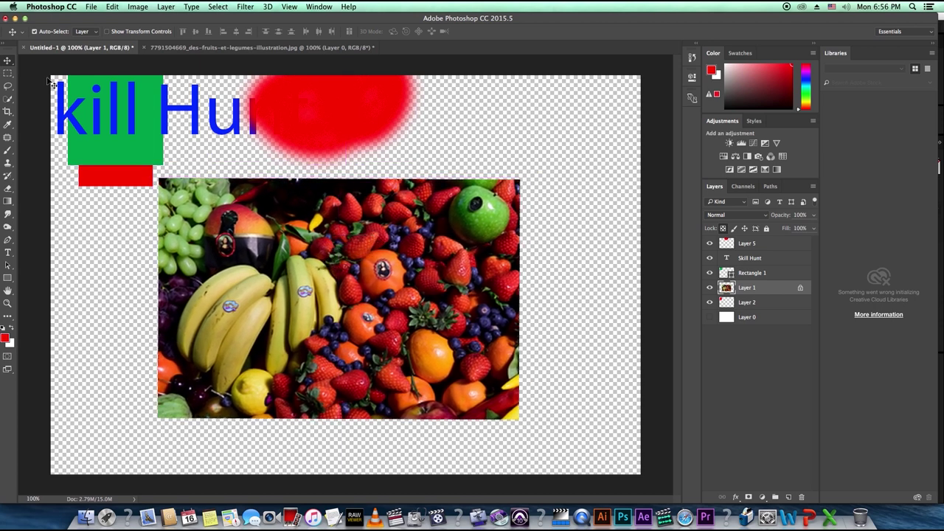
# - Switch to a size 150 brush and paint a red blob over the bananas
pyautogui.click(8, 151)
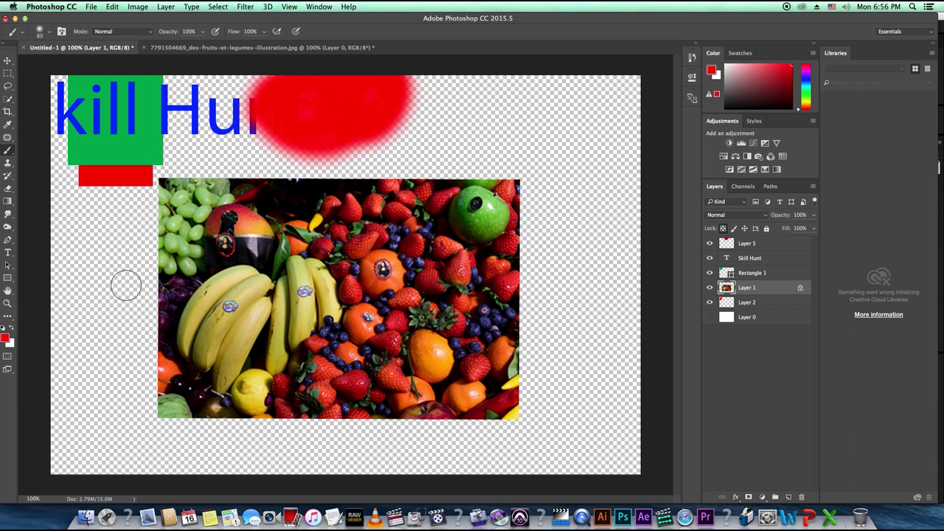
pyautogui.press(']')
pyautogui.press(']')
pyautogui.press(']')
pyautogui.press(']')
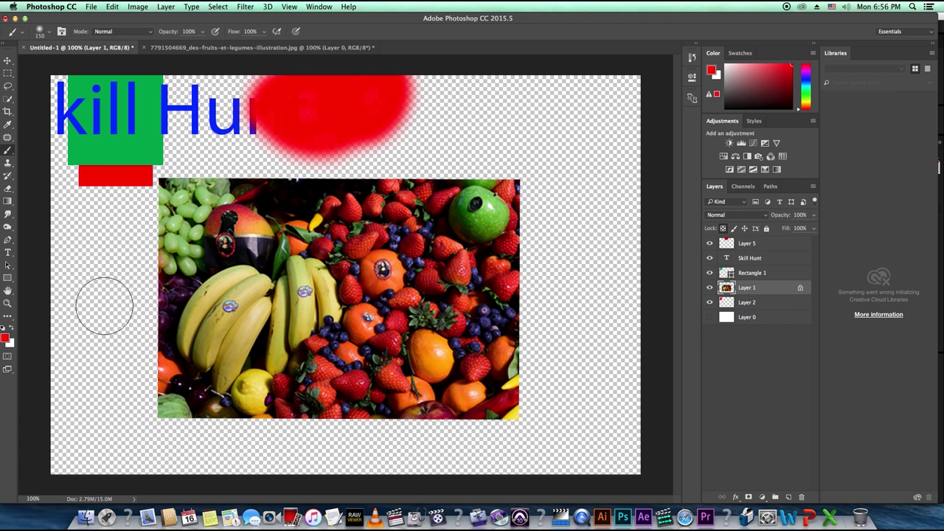
pyautogui.moveTo(306, 303)
pyautogui.mouseDown()
pyautogui.moveTo(353, 292)
pyautogui.moveTo(283, 312)
pyautogui.moveTo(318, 342)
pyautogui.moveTo(337, 268)
pyautogui.moveTo(352, 291)
pyautogui.mouseUp()
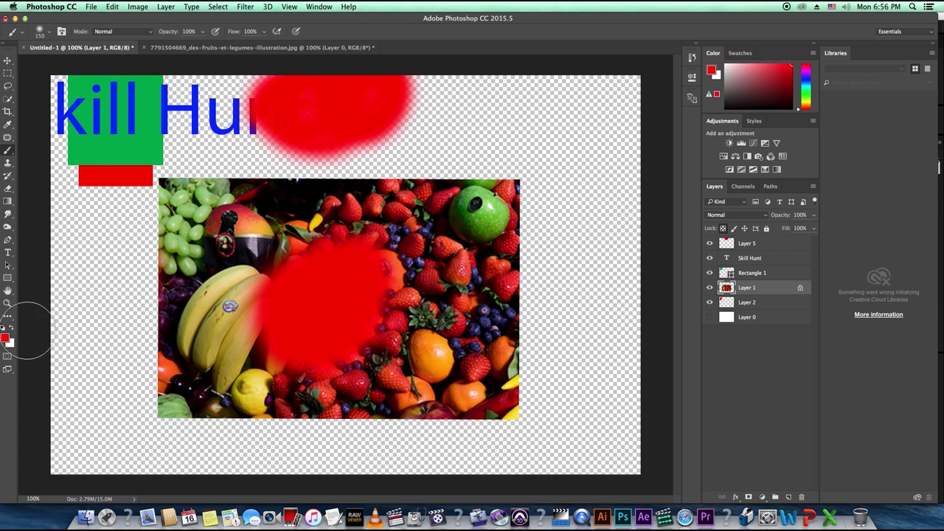
# - Change the paint colour to blue and paint over most of the fruit photo
pyautogui.click(4, 339)
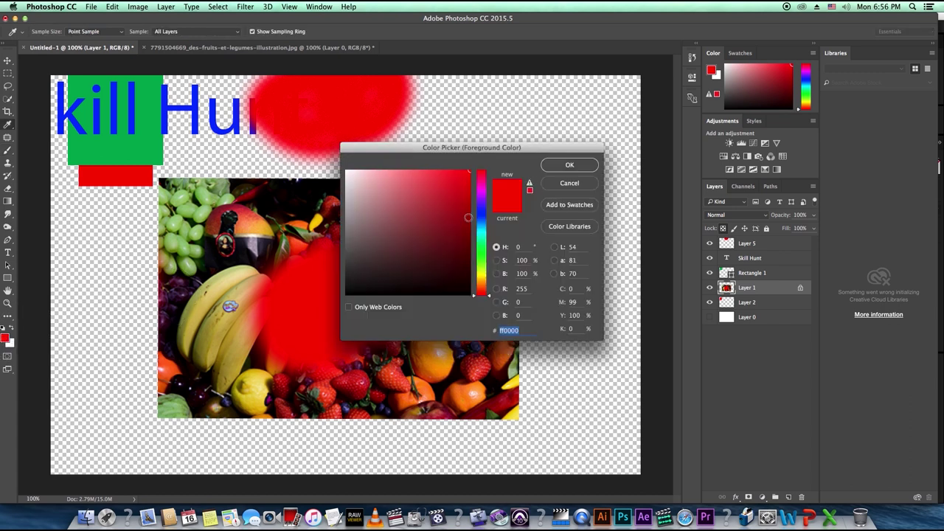
pyautogui.click(481, 216)
pyautogui.moveTo(467, 173); pyautogui.dragTo(466, 145)
pyautogui.click(569, 166)
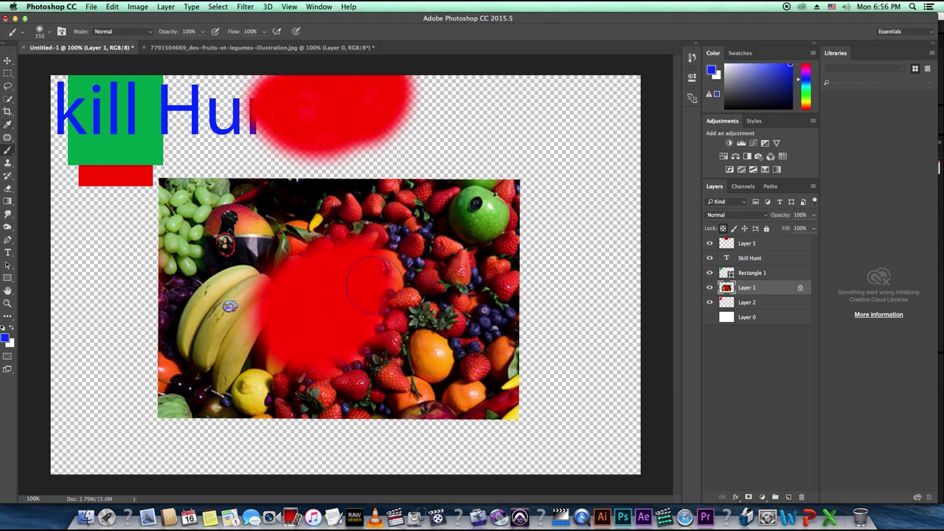
pyautogui.moveTo(126, 317)
pyautogui.mouseDown()
pyautogui.moveTo(131, 276)
pyautogui.moveTo(116, 295)
pyautogui.moveTo(131, 225)
pyautogui.moveTo(108, 367)
pyautogui.moveTo(131, 270)
pyautogui.moveTo(130, 294)
pyautogui.moveTo(600, 302)
pyautogui.moveTo(137, 278)
pyautogui.moveTo(506, 233)
pyautogui.moveTo(56, 224)
pyautogui.moveTo(509, 197)
pyautogui.moveTo(391, 181)
pyautogui.moveTo(535, 204)
pyautogui.moveTo(144, 329)
pyautogui.moveTo(538, 374)
pyautogui.moveTo(257, 402)
pyautogui.mouseUp()
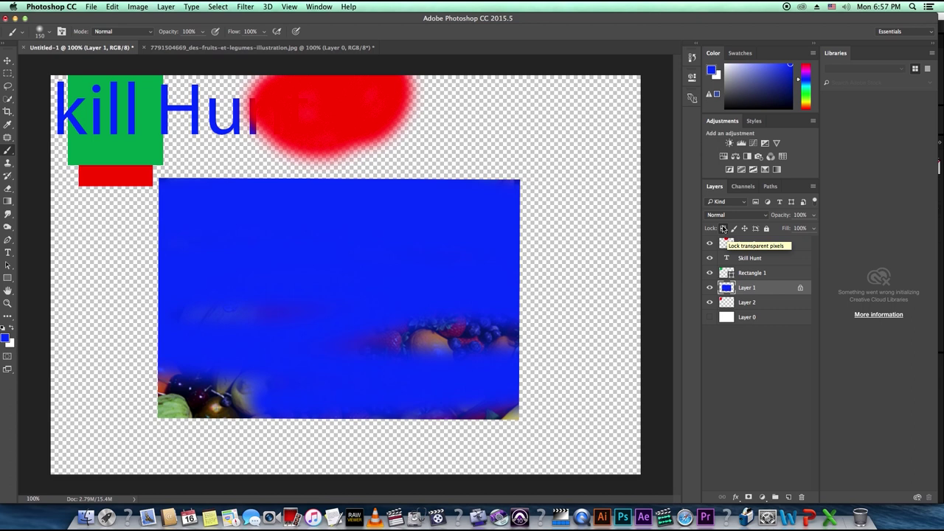
# - Unlock the photo layer's transparent pixels and paint blue strokes on both sides of the photo
pyautogui.click(724, 230)
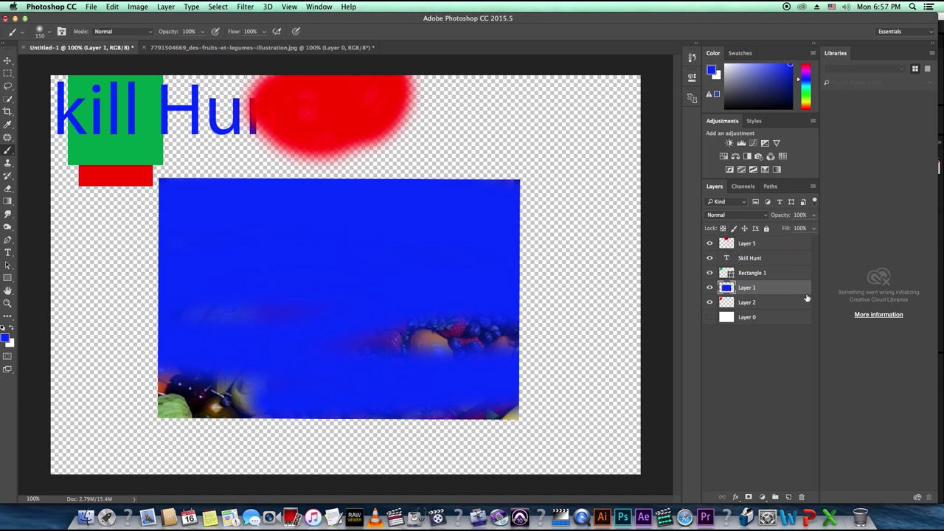
pyautogui.moveTo(105, 274)
pyautogui.mouseDown()
pyautogui.moveTo(107, 360)
pyautogui.moveTo(146, 337)
pyautogui.mouseUp()
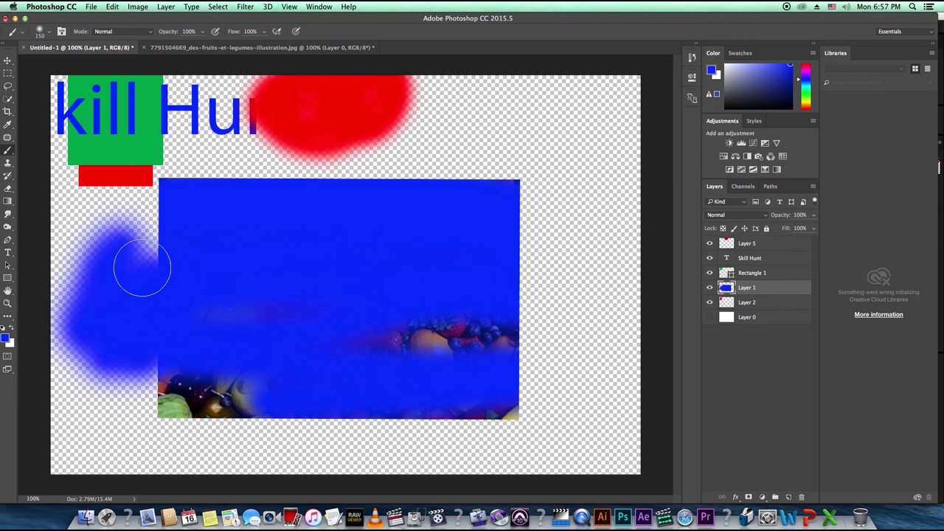
pyautogui.click(552, 274)
pyautogui.moveTo(568, 267)
pyautogui.mouseDown()
pyautogui.moveTo(530, 342)
pyautogui.moveTo(540, 359)
pyautogui.moveTo(531, 343)
pyautogui.moveTo(547, 200)
pyautogui.mouseUp()
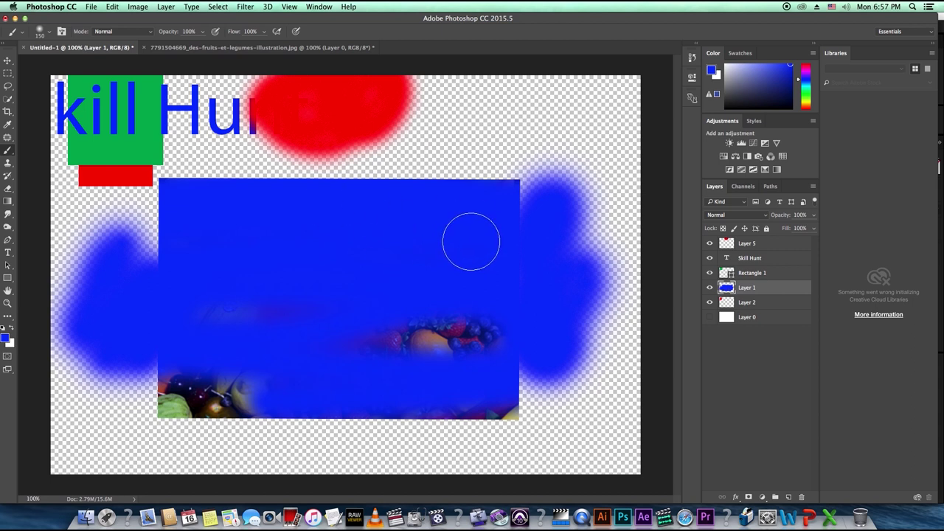
# - Undo the blue strokes so only the red blob remains on the fruit photo
pyautogui.press('super+alt+z')
pyautogui.press('super+alt+z')
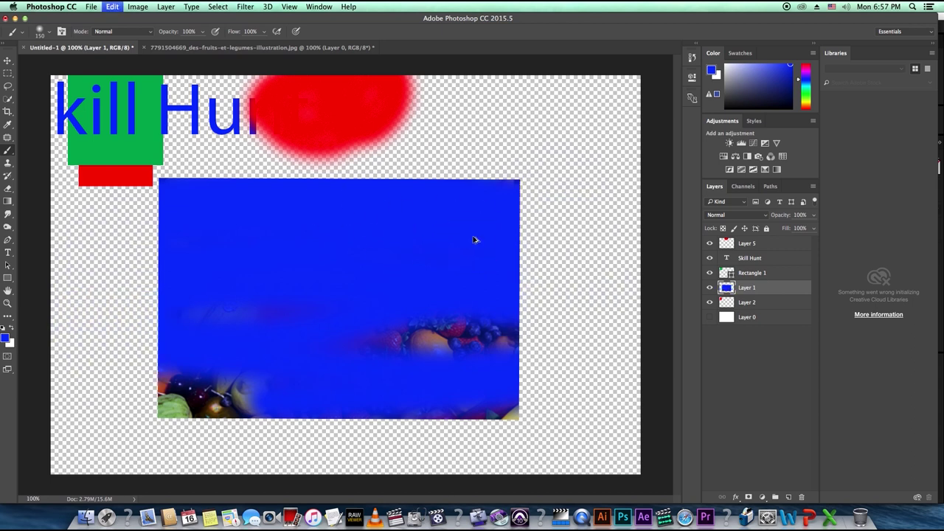
pyautogui.press('super+alt+z')
pyautogui.press('v')
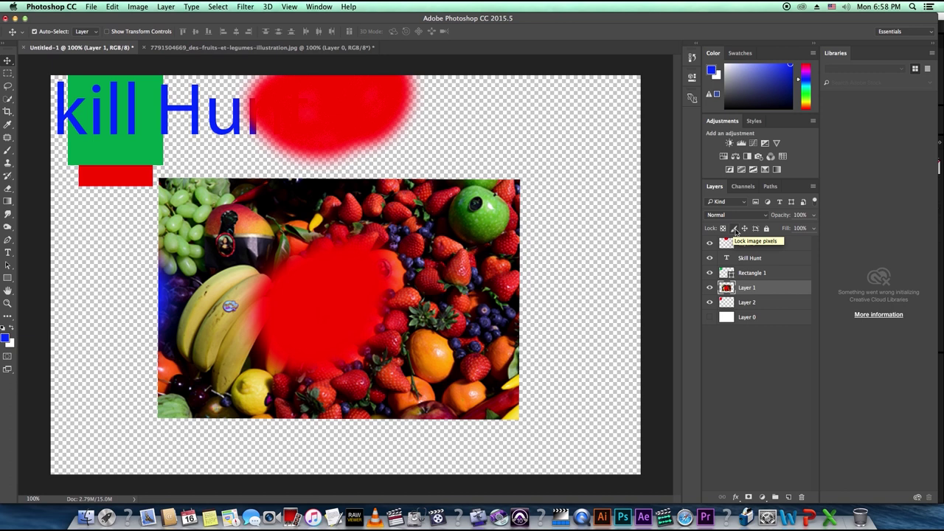
# - Lock the photo layer's image pixels and try painting on it with the Brush
pyautogui.click(734, 230)
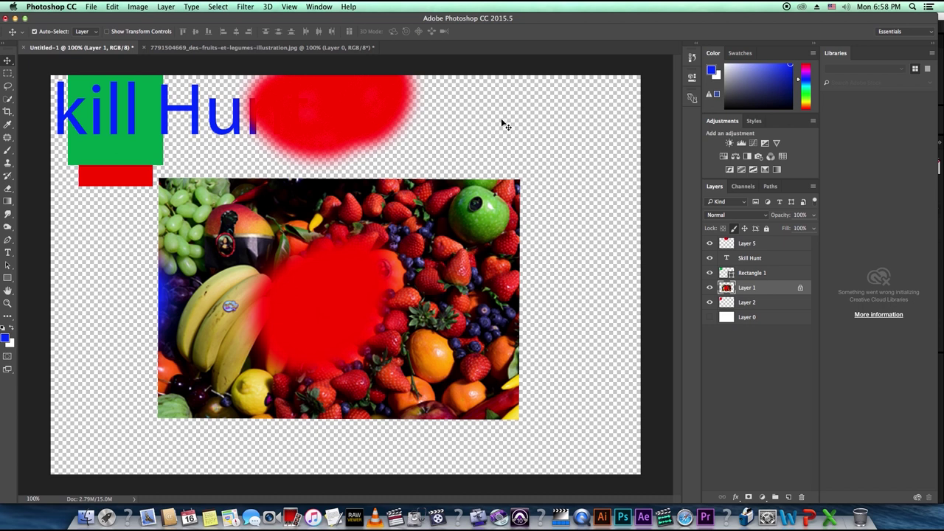
pyautogui.click(8, 150)
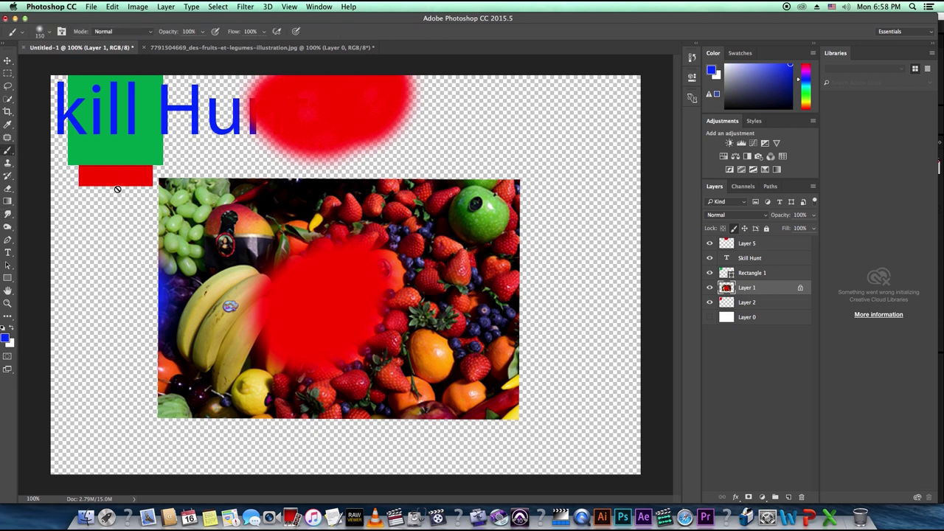
pyautogui.click(531, 152)
# - Dismiss the repeated locked-layer warnings and switch to the Move tool
pyautogui.click(531, 182)
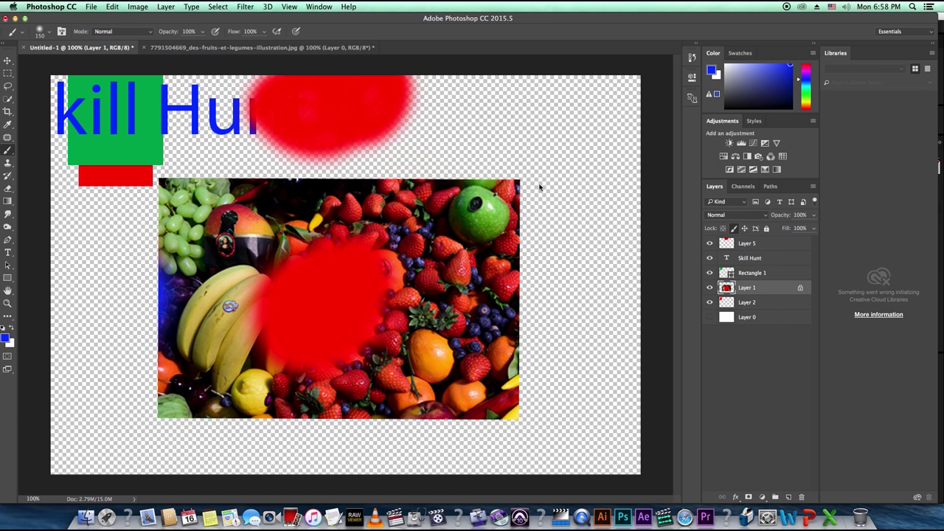
pyautogui.click(502, 178)
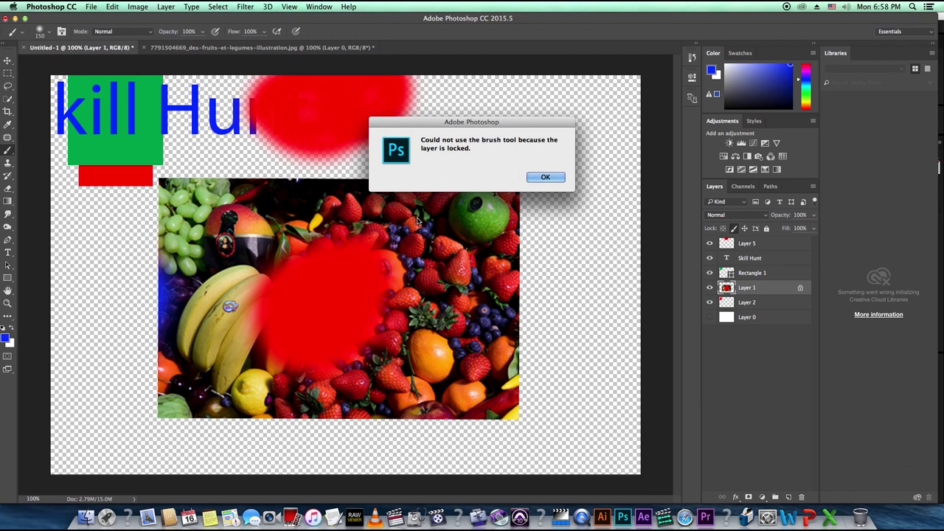
pyautogui.click(541, 179)
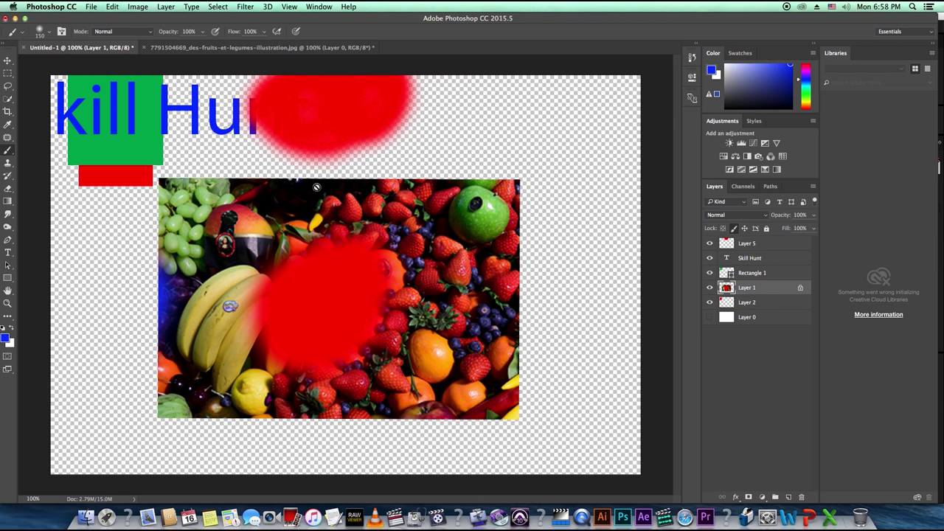
pyautogui.click(6, 61)
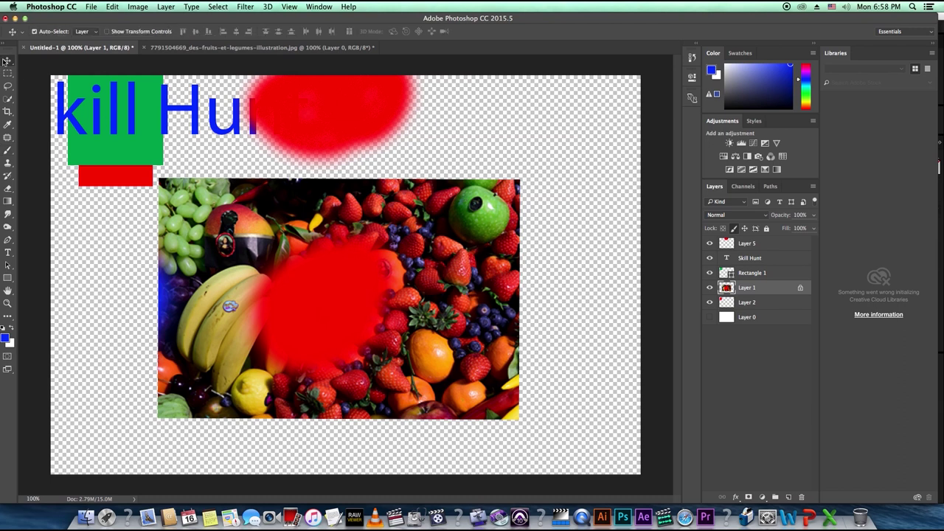
# - Nudge the fruit photo left and draw a rectangular marquee over its middle
pyautogui.moveTo(274, 287)
pyautogui.mouseDown()
pyautogui.moveTo(340, 270)
pyautogui.moveTo(265, 289)
pyautogui.moveTo(258, 281)
pyautogui.mouseUp()
pyautogui.moveTo(8, 76); pyautogui.dragTo(64, 76)
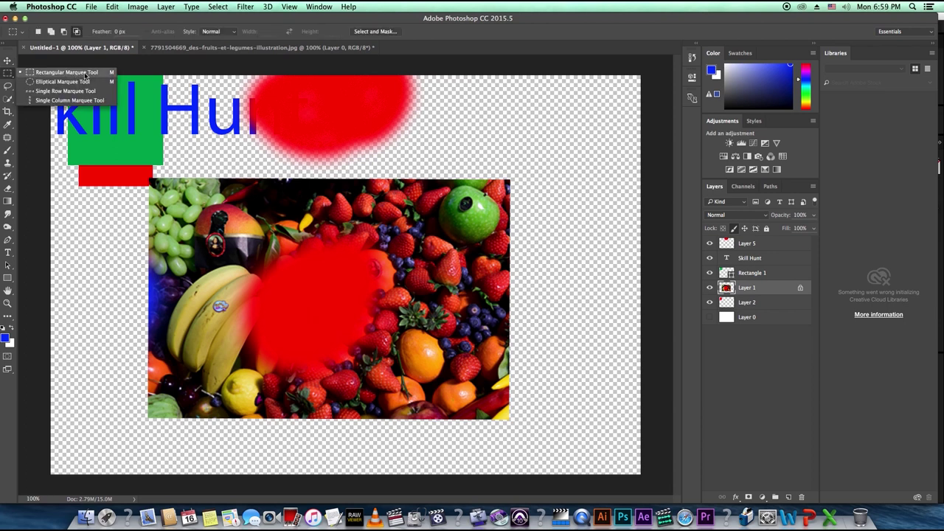
pyautogui.click(85, 74)
pyautogui.moveTo(235, 213); pyautogui.dragTo(406, 327)
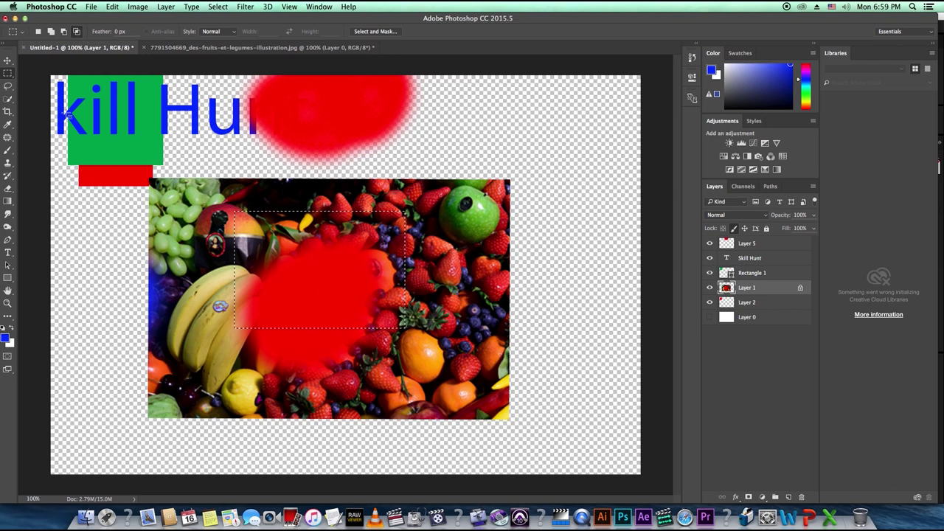
# - Lasso the mango and banana area, deselect, then move the photo right and slightly up
pyautogui.click(9, 87)
pyautogui.moveTo(183, 242)
pyautogui.mouseDown()
pyautogui.moveTo(316, 217)
pyautogui.moveTo(210, 305)
pyautogui.moveTo(177, 251)
pyautogui.mouseUp()
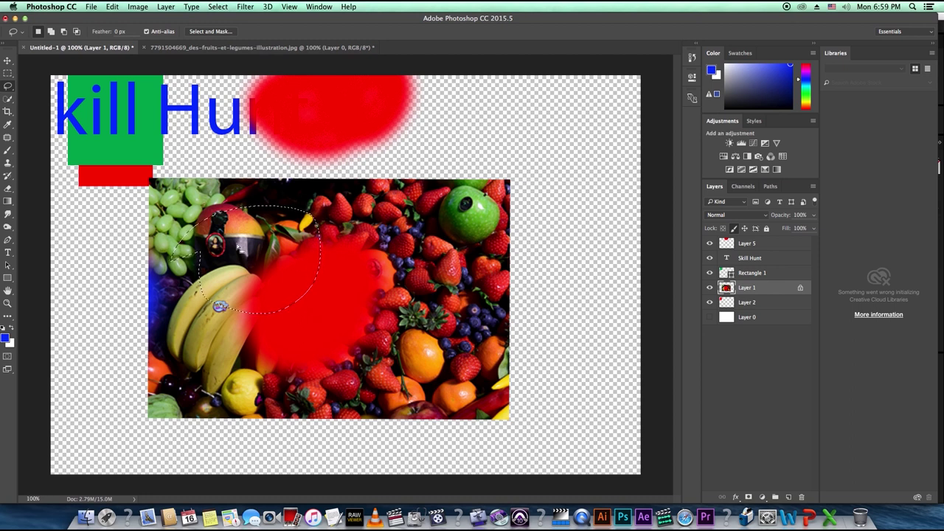
pyautogui.press('super+d')
pyautogui.click(9, 61)
pyautogui.moveTo(360, 232); pyautogui.dragTo(461, 219)
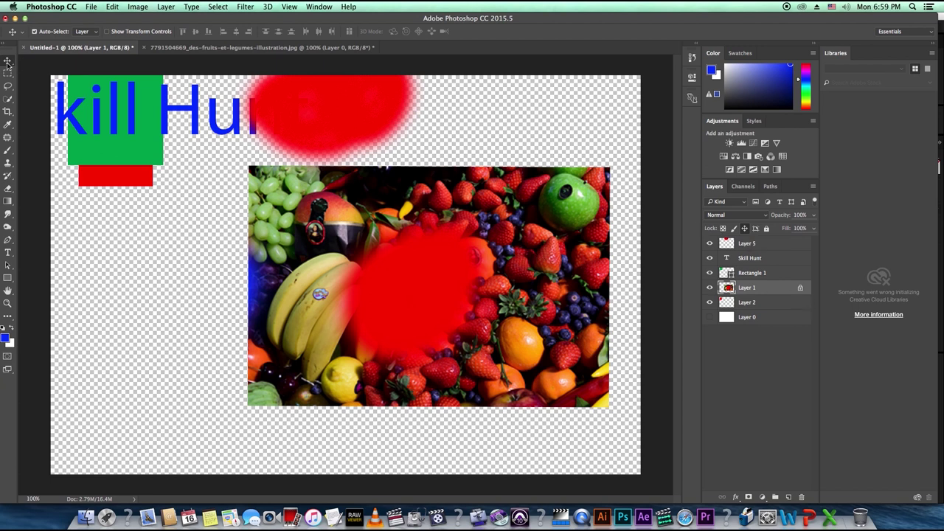
# - Paint a blue stroke over the red blob, then draw an artboard covering the whole canvas
pyautogui.click(326, 281)
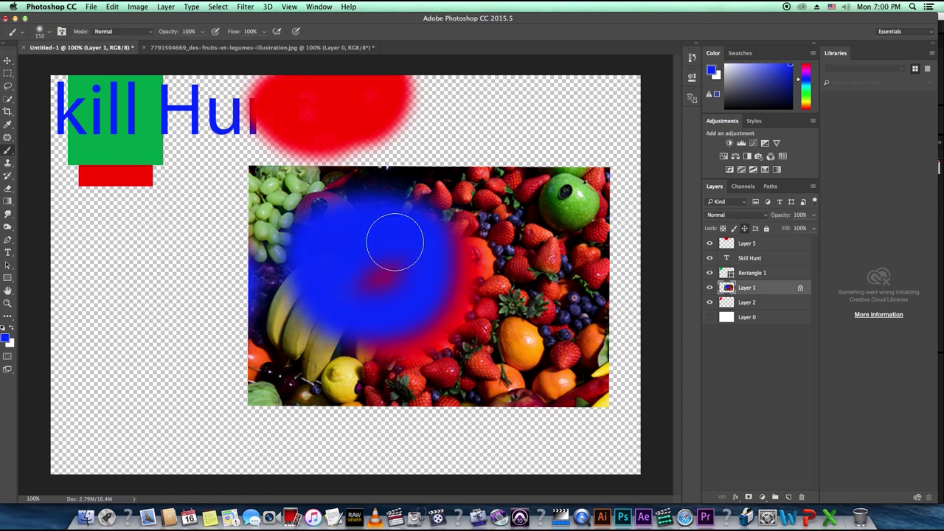
pyautogui.moveTo(394, 242); pyautogui.dragTo(418, 243)
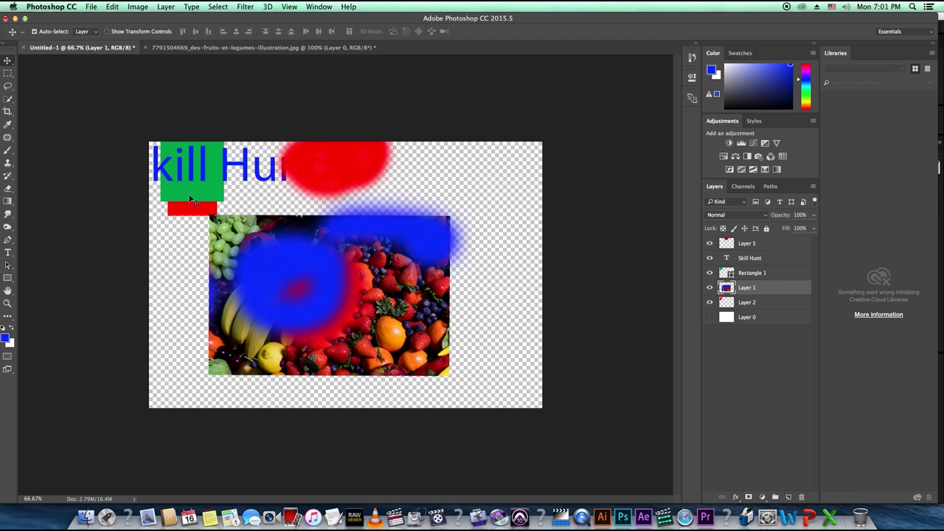
pyautogui.rightClick(9, 65)
pyautogui.click(40, 70)
pyautogui.moveTo(148, 141); pyautogui.dragTo(546, 410)
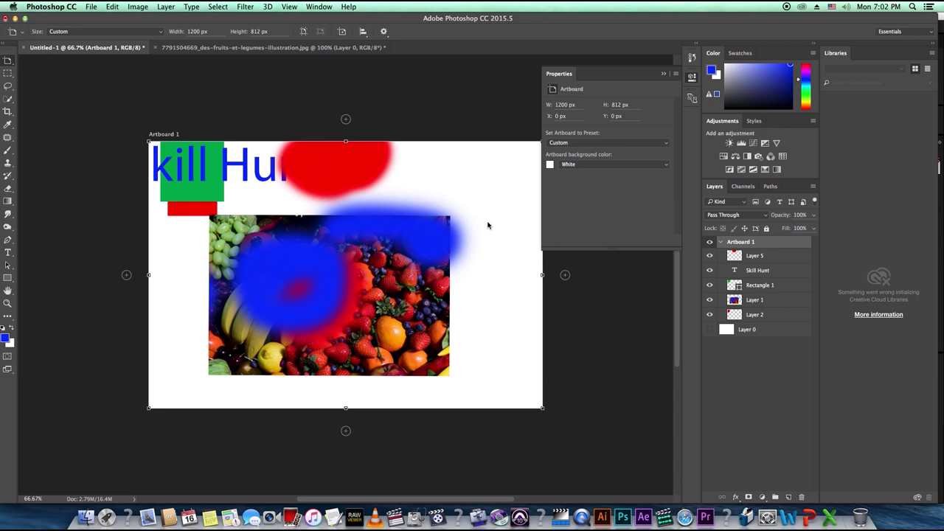
# - Add Artboard 2 above Artboard 1 and Artboard 3 beside Artboard 2
pyautogui.press('super+minus')
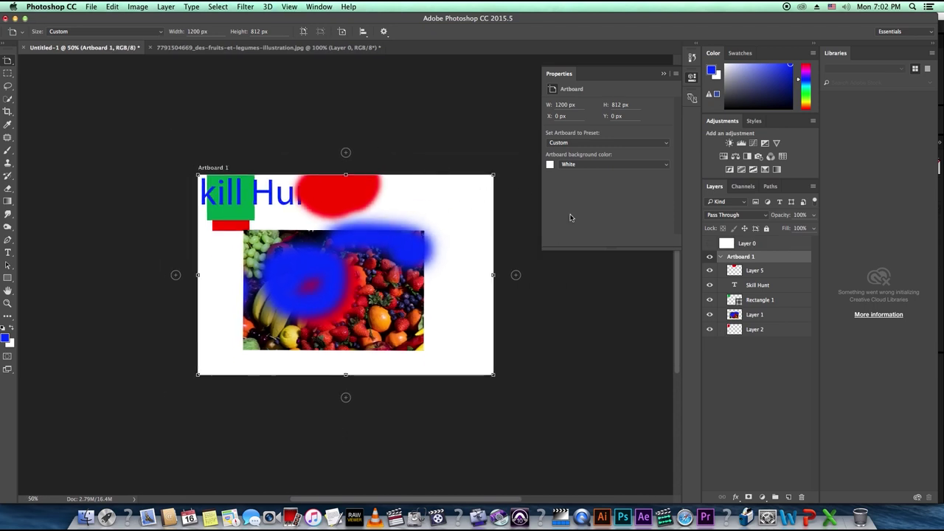
pyautogui.click(346, 154)
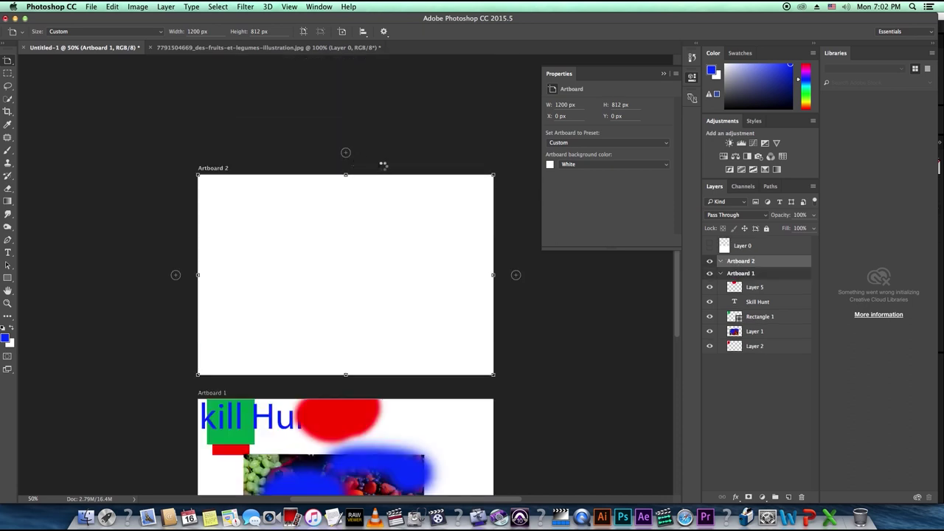
pyautogui.press('super+minus')
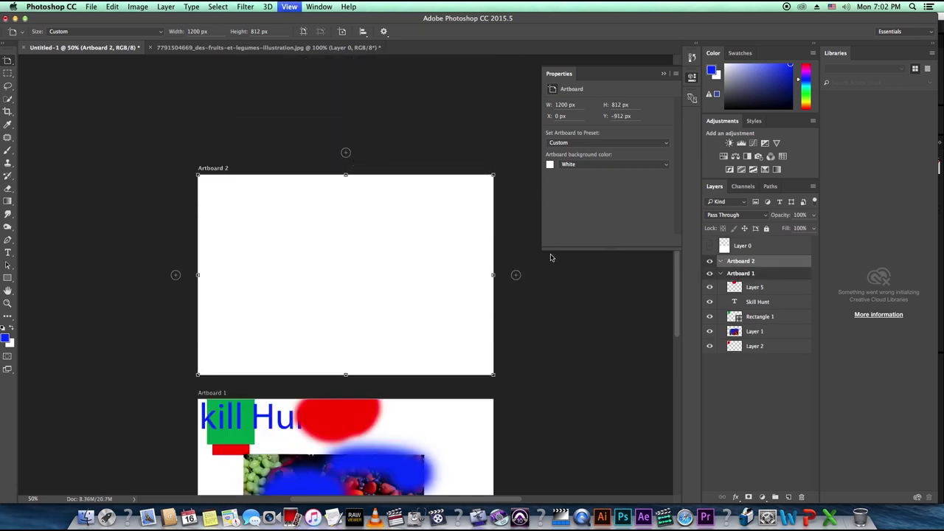
pyautogui.click(467, 276)
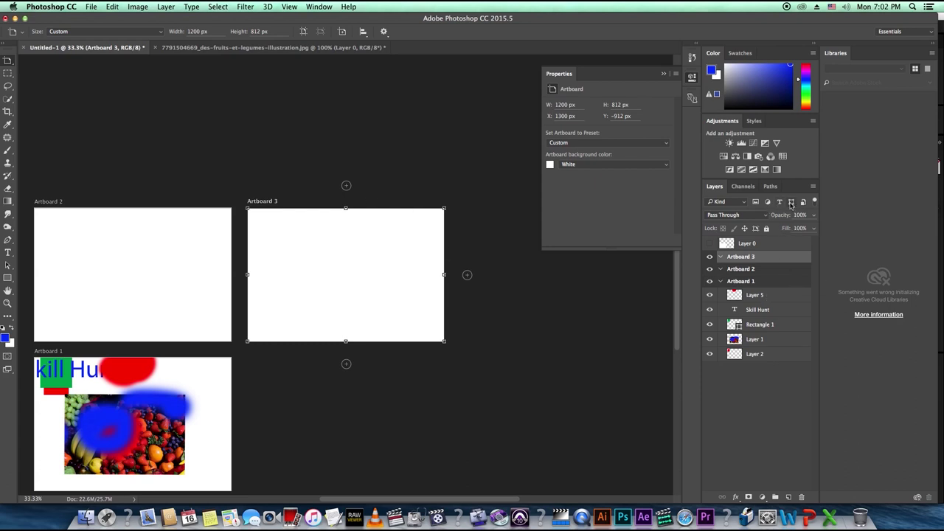
# - Lock Artboard 3, then select Artboard 2 and Artboard 1 in the Layers panel
pyautogui.click(756, 229)
pyautogui.click(741, 270)
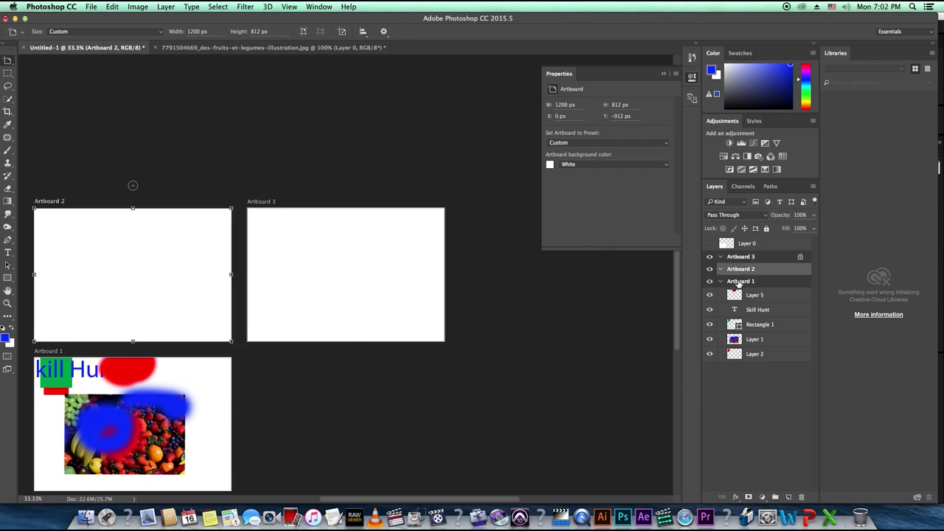
pyautogui.click(740, 283)
pyautogui.press('m')
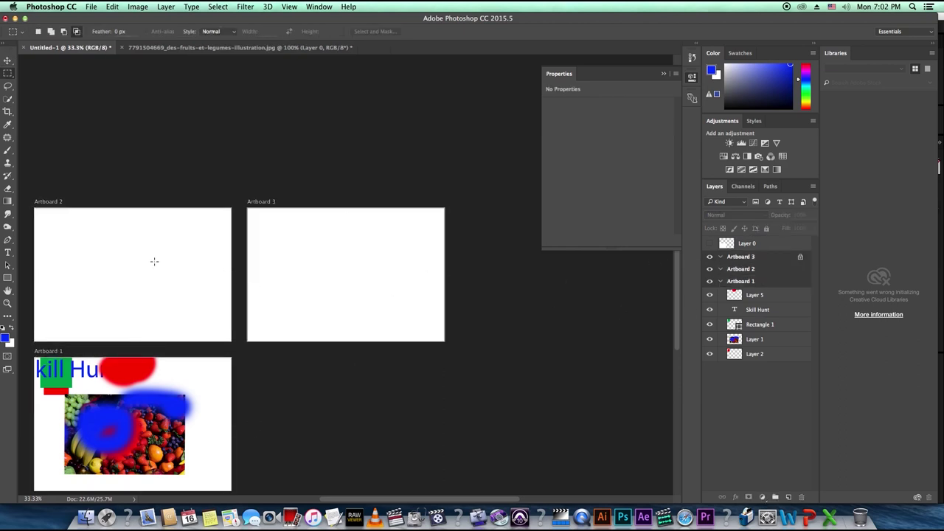
pyautogui.click(740, 281)
# - Select Artboard 3, toggle Lock All on the fruit photo layer, and marquee a small area
pyautogui.click(741, 257)
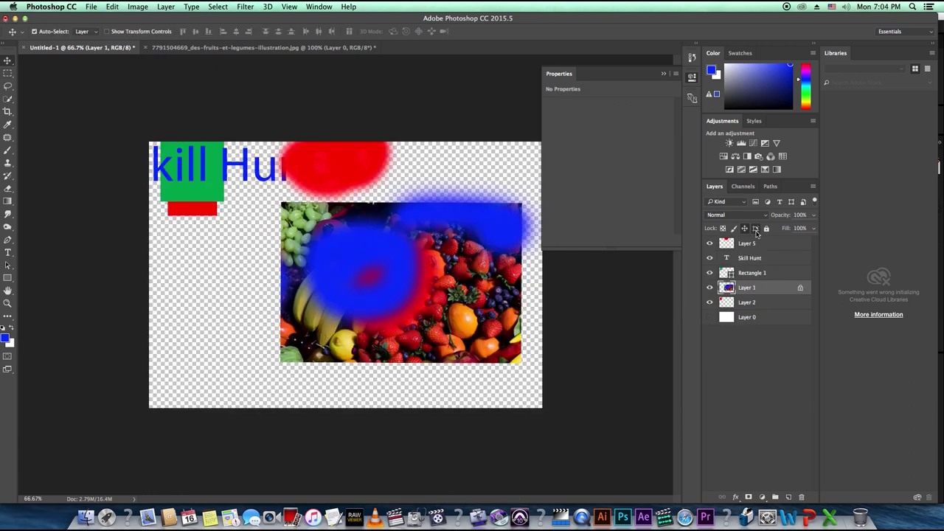
pyautogui.click(767, 229)
pyautogui.click(767, 229)
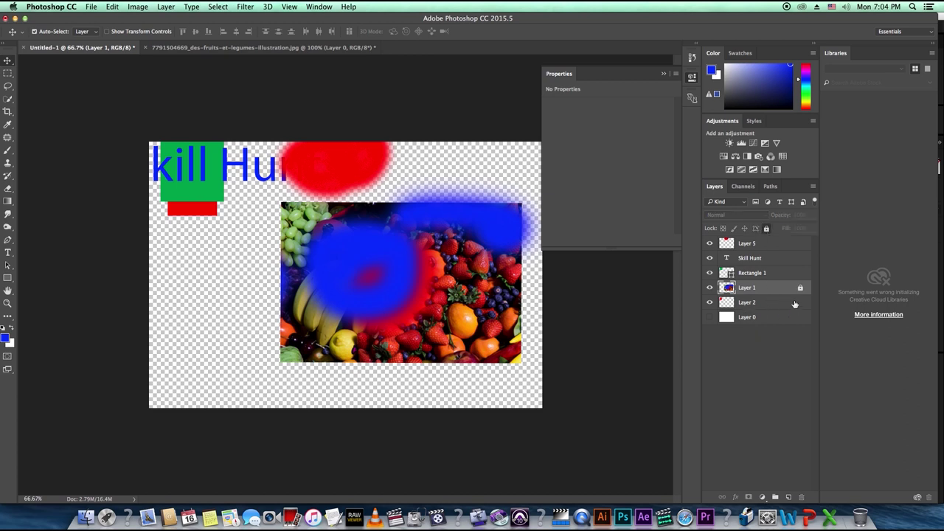
pyautogui.moveTo(435, 244); pyautogui.dragTo(362, 266)
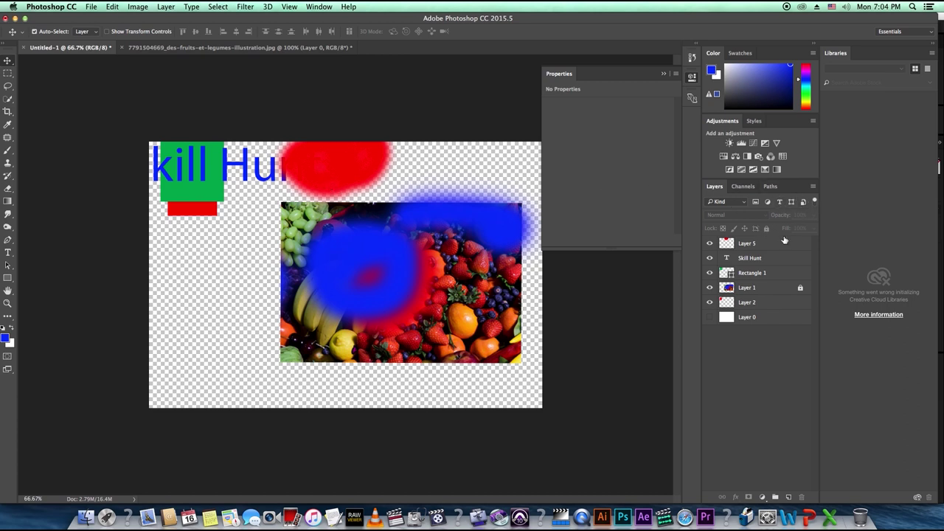
# - Undo the lock, move the photo left and down, then step back through the earlier edits
pyautogui.press('super+z')
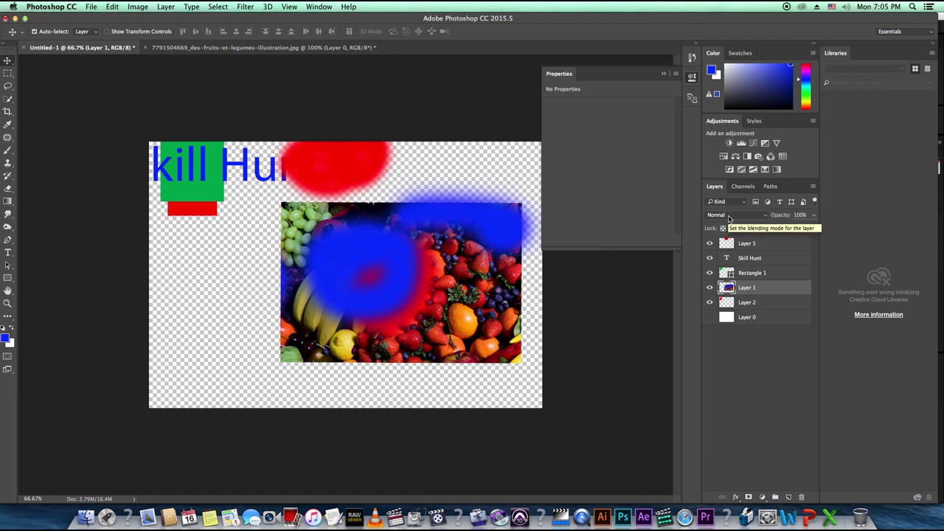
pyautogui.moveTo(383, 277); pyautogui.dragTo(323, 312)
pyautogui.press('super+z')
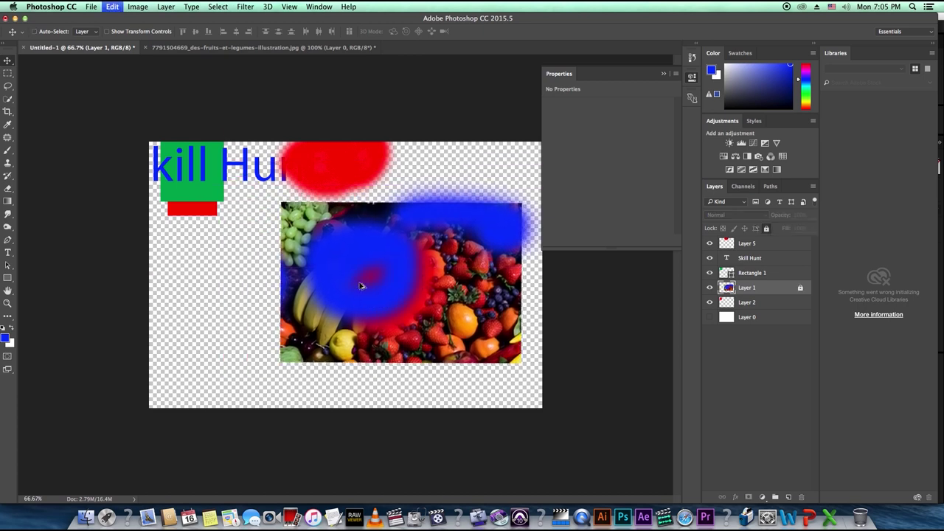
pyautogui.press('alt+super+z')
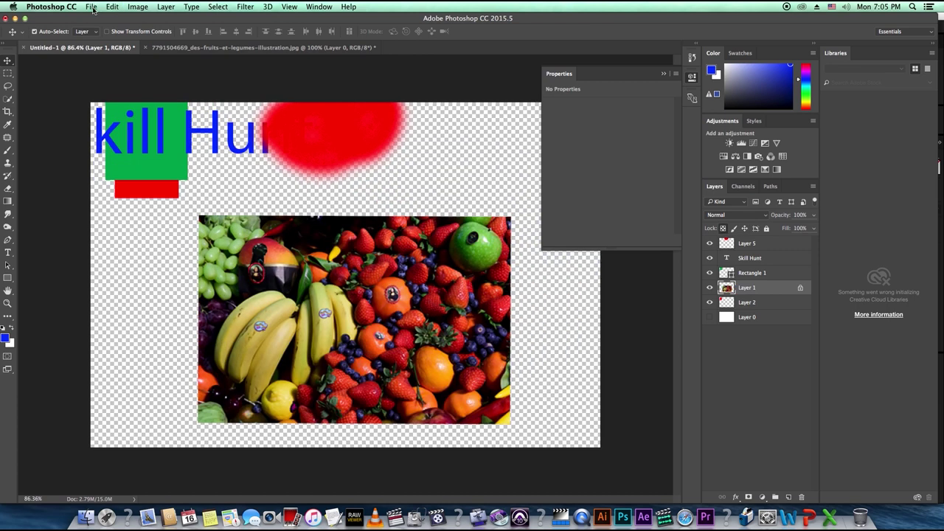
# - Open chanel-logo.jpg and convert its Background into an unlocked Layer 0
pyautogui.click(91, 7)
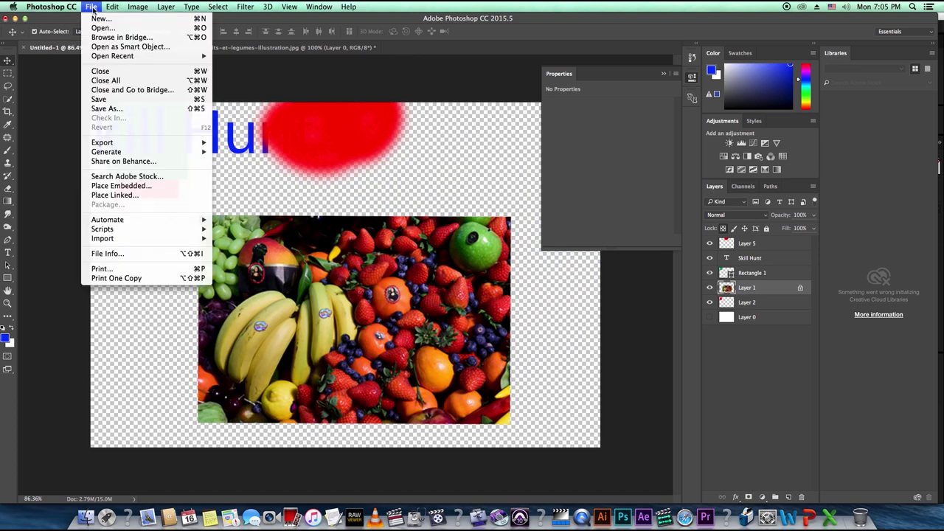
pyautogui.click(110, 29)
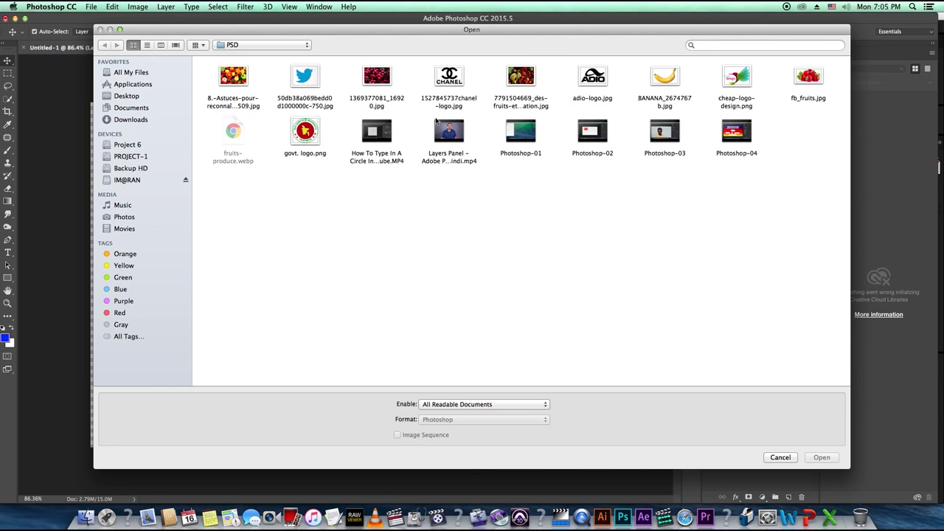
pyautogui.click(454, 79)
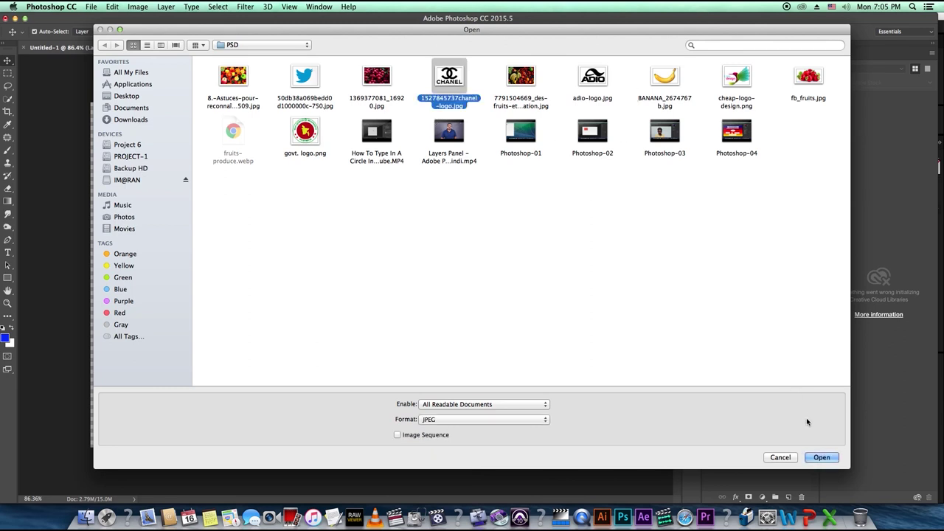
pyautogui.click(821, 457)
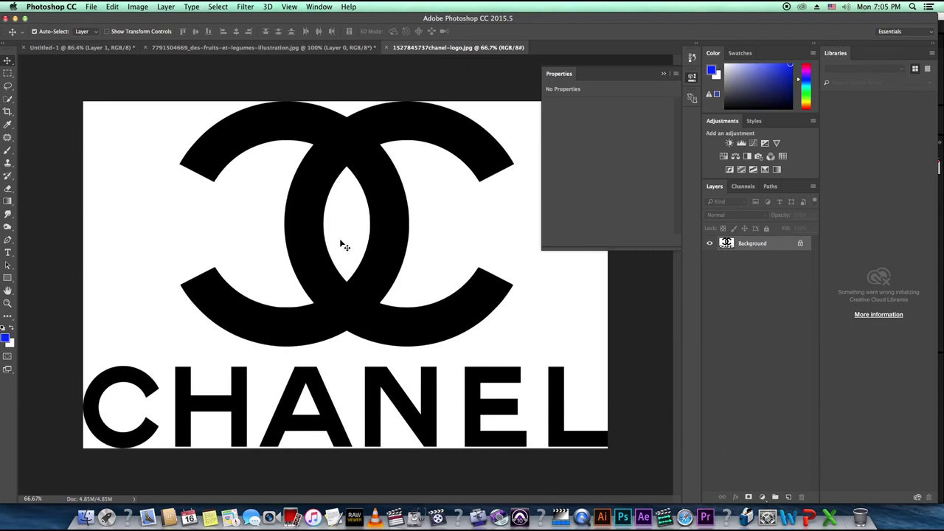
pyautogui.click(801, 243)
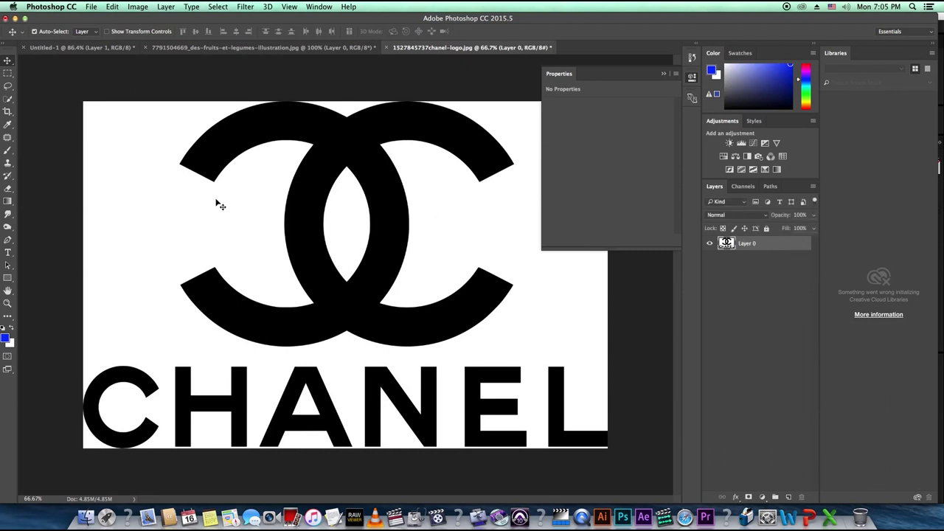
# - Drag the Chanel logo into the fruit composition document
pyautogui.moveTo(313, 271); pyautogui.dragTo(83, 48)
pyautogui.moveTo(258, 268); pyautogui.dragTo(262, 270)
pyautogui.scroll(-5, 279, 241)
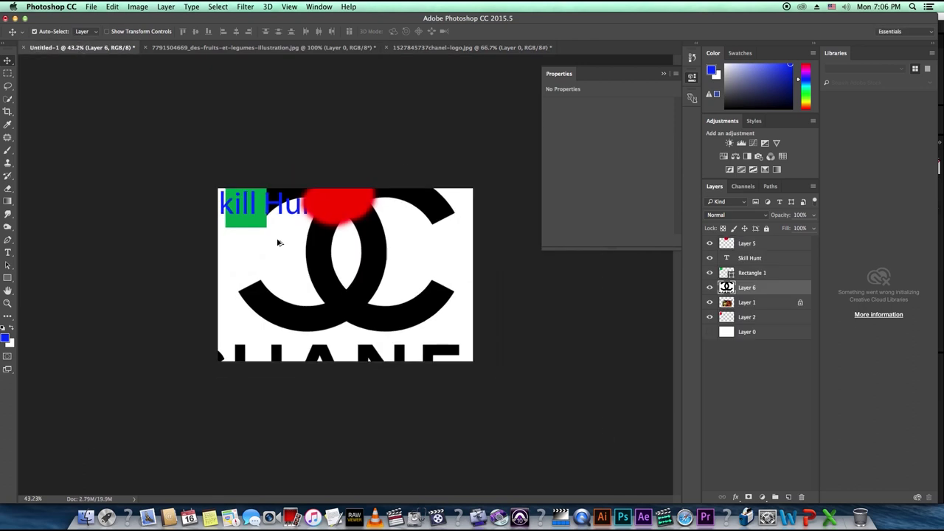
pyautogui.press('super')
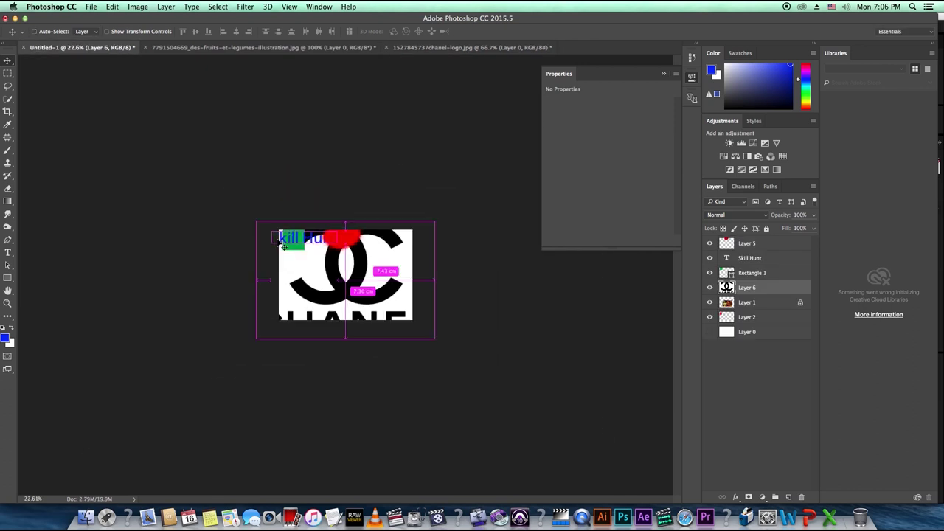
# - Shrink the Chanel logo with Free Transform, centre it on the fruit, and view at 100%
pyautogui.press('super+t')
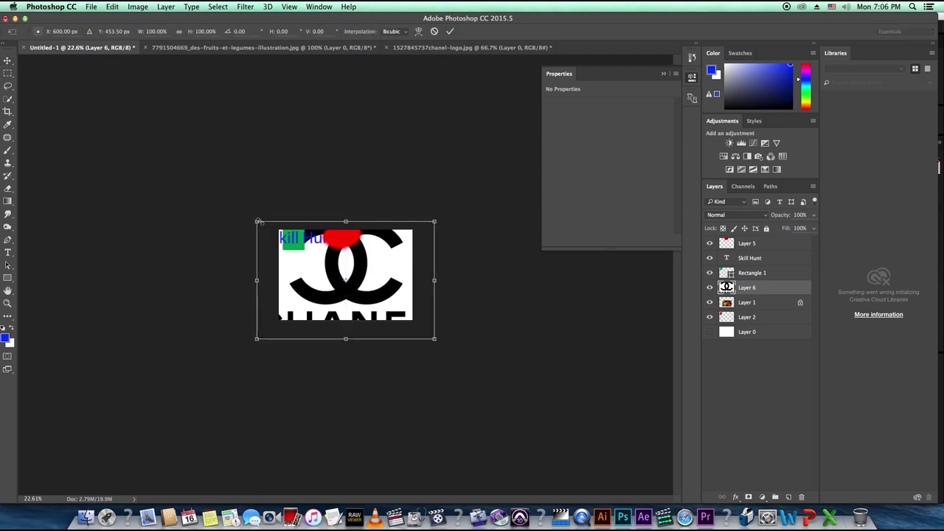
pyautogui.moveTo(257, 221); pyautogui.dragTo(398, 316)
pyautogui.moveTo(409, 332); pyautogui.dragTo(341, 292)
pyautogui.scroll(5, 341, 292)
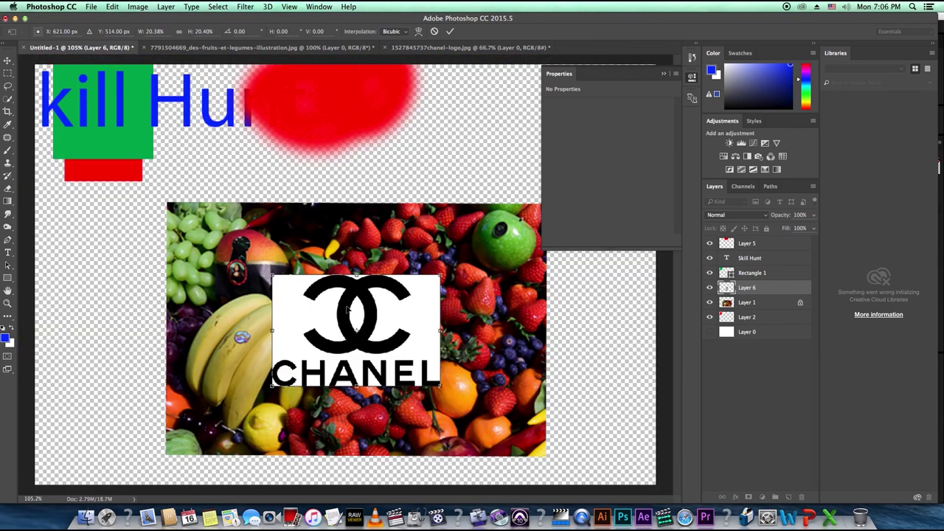
pyautogui.scroll(-3, 348, 311)
pyautogui.press('Return')
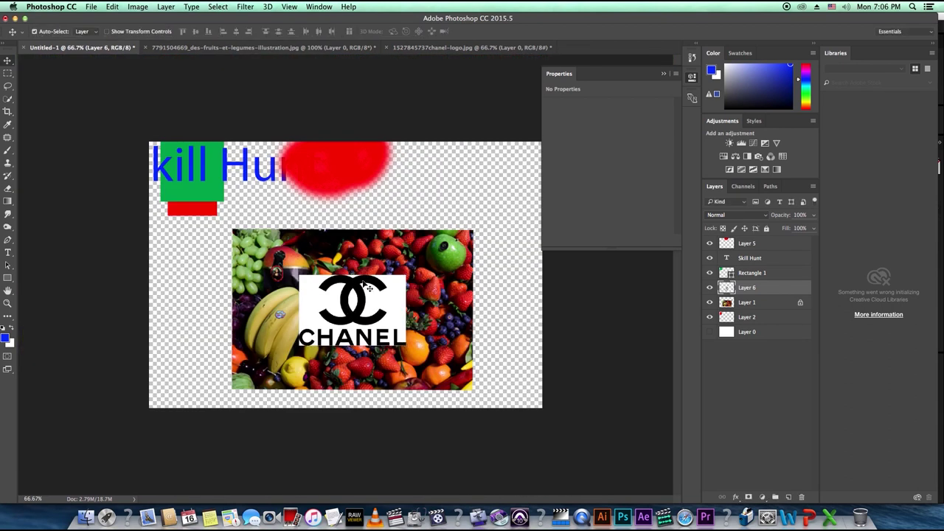
pyautogui.press('super+plus')
pyautogui.moveTo(349, 339); pyautogui.dragTo(370, 337)
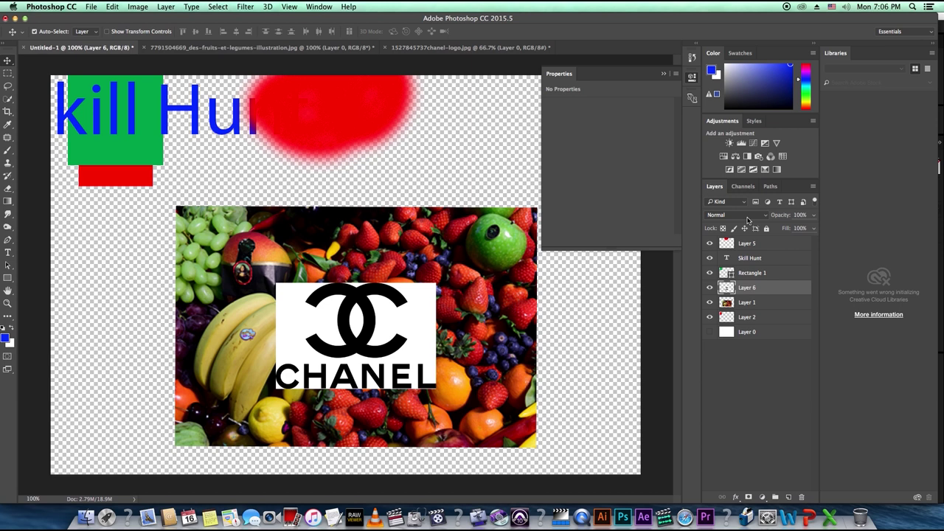
# - Set Layer 6 to Multiply blending and reposition the Chanel logo over the fruit
pyautogui.click(747, 220)
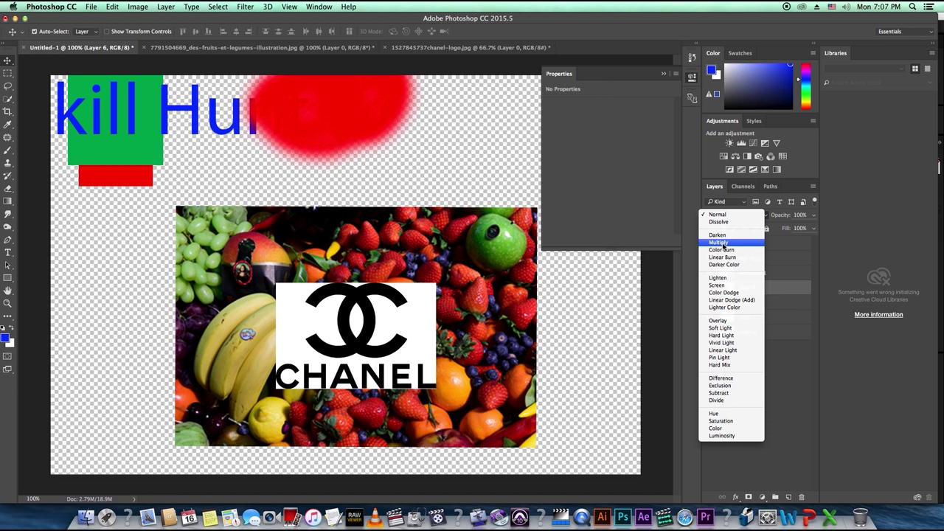
pyautogui.click(719, 242)
pyautogui.moveTo(366, 348)
pyautogui.mouseDown()
pyautogui.moveTo(288, 365)
pyautogui.moveTo(326, 337)
pyautogui.moveTo(376, 332)
pyautogui.moveTo(348, 334)
pyautogui.moveTo(366, 332)
pyautogui.mouseUp()
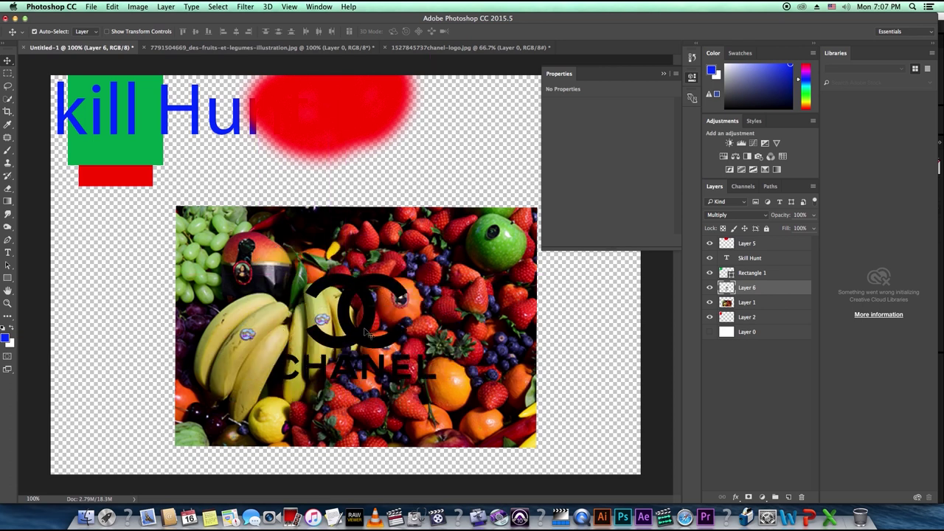
pyautogui.scroll(5, 366, 334)
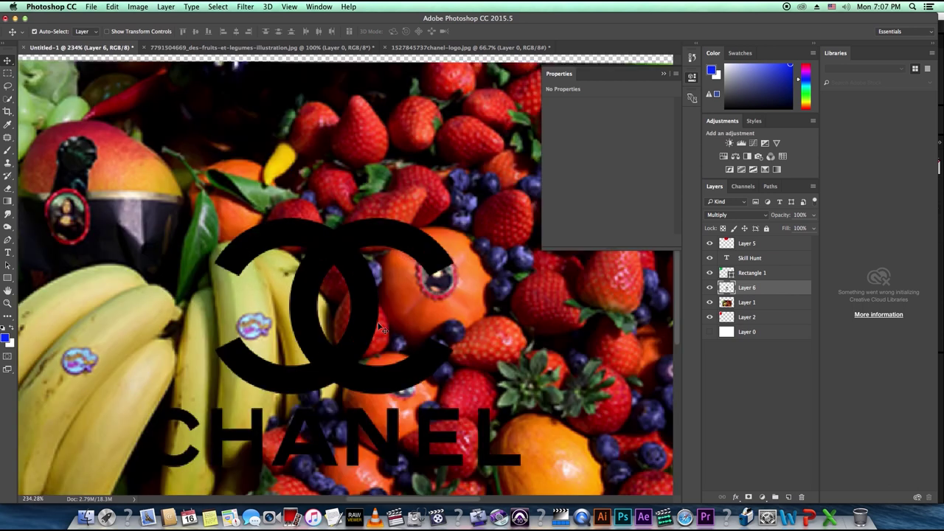
pyautogui.moveTo(382, 330); pyautogui.dragTo(382, 352)
# - Switch Layer 6 back to Normal and move the logo up and right
pyautogui.click(720, 215)
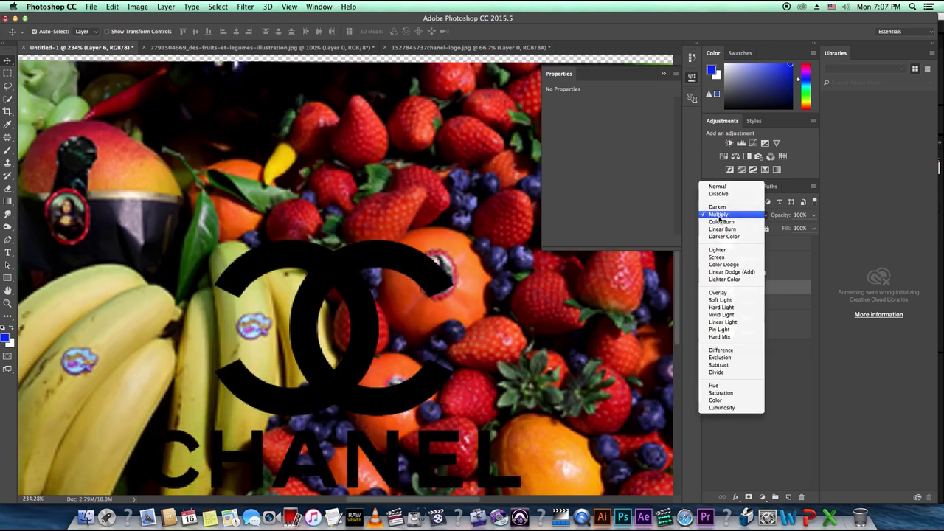
pyautogui.click(717, 186)
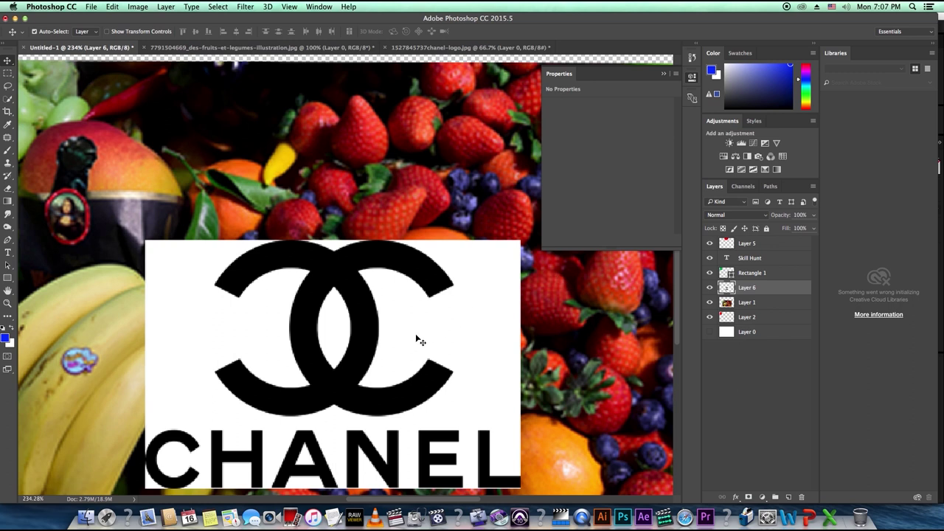
pyautogui.moveTo(417, 339); pyautogui.dragTo(433, 289)
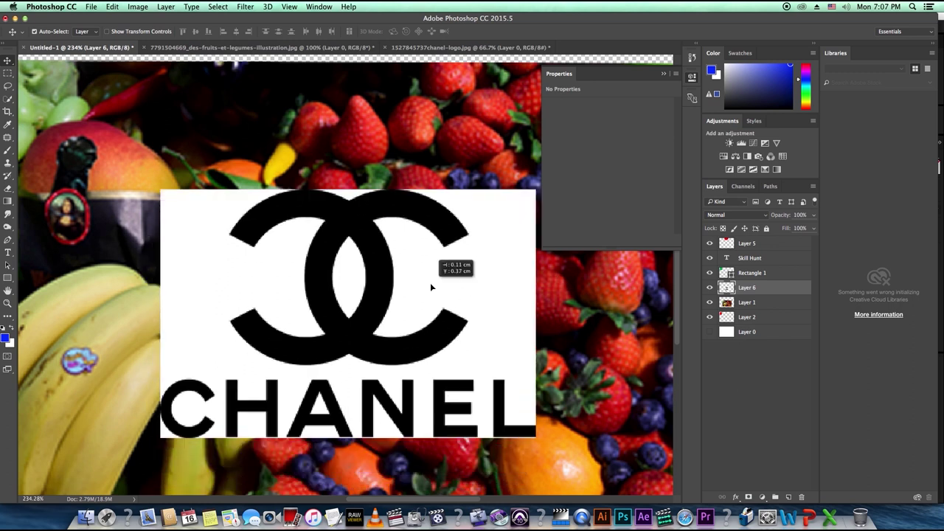
pyautogui.click(12, 100)
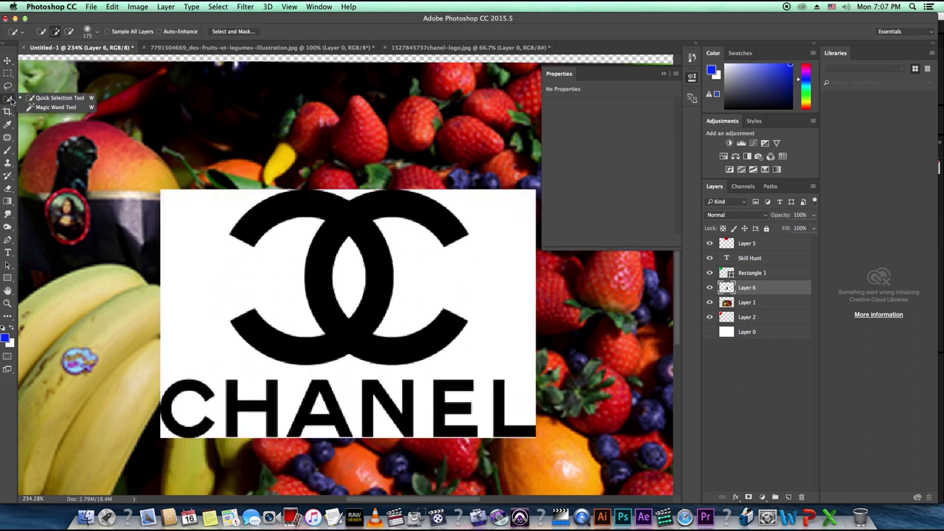
pyautogui.click(56, 107)
pyautogui.click(200, 252)
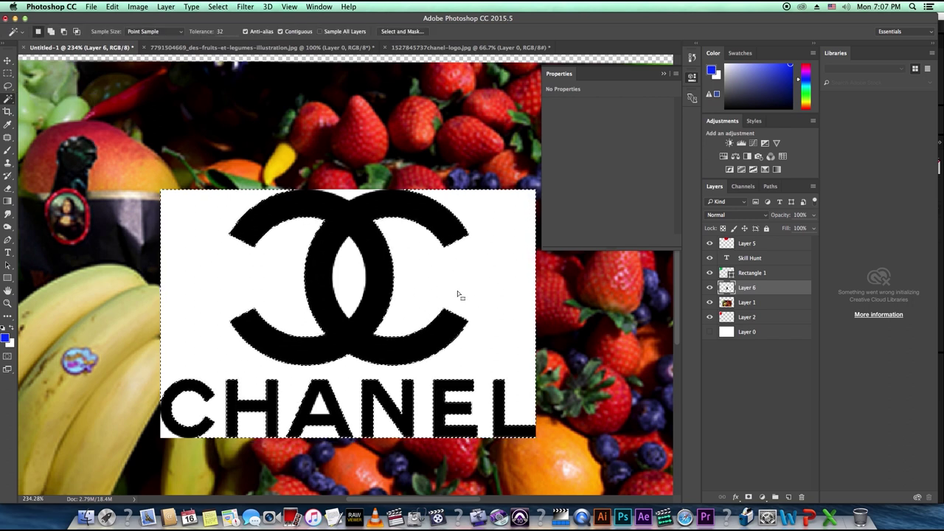
pyautogui.press('Delete')
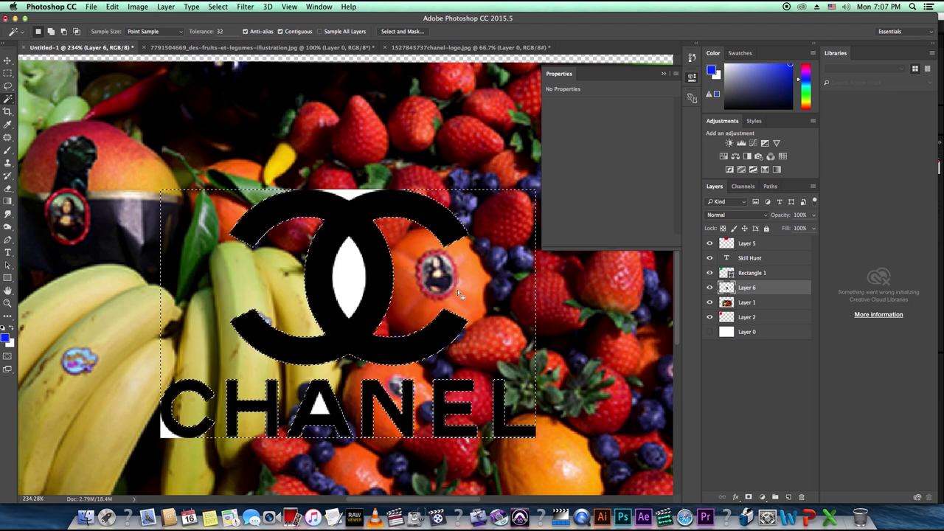
pyautogui.click(357, 275)
pyautogui.press('Delete')
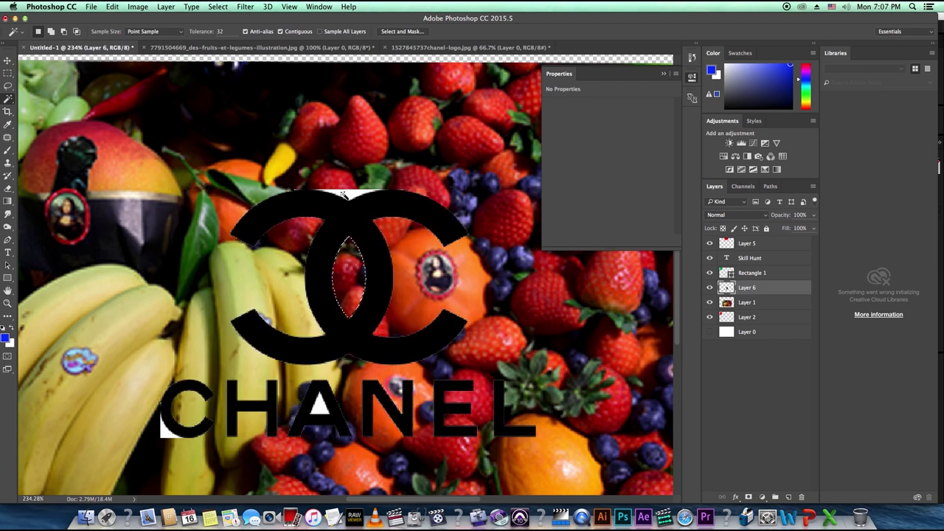
pyautogui.click(357, 195)
pyautogui.press('Delete')
pyautogui.click(167, 431)
pyautogui.press('Delete')
pyautogui.click(319, 404)
pyautogui.press('Delete')
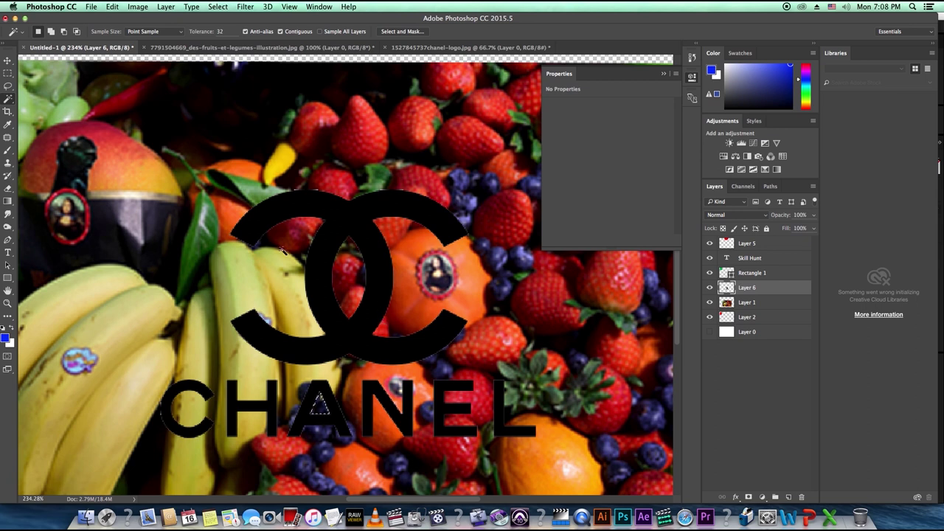
pyautogui.click(7, 61)
pyautogui.press('super+1')
pyautogui.press('super+z')
pyautogui.press('super+z')
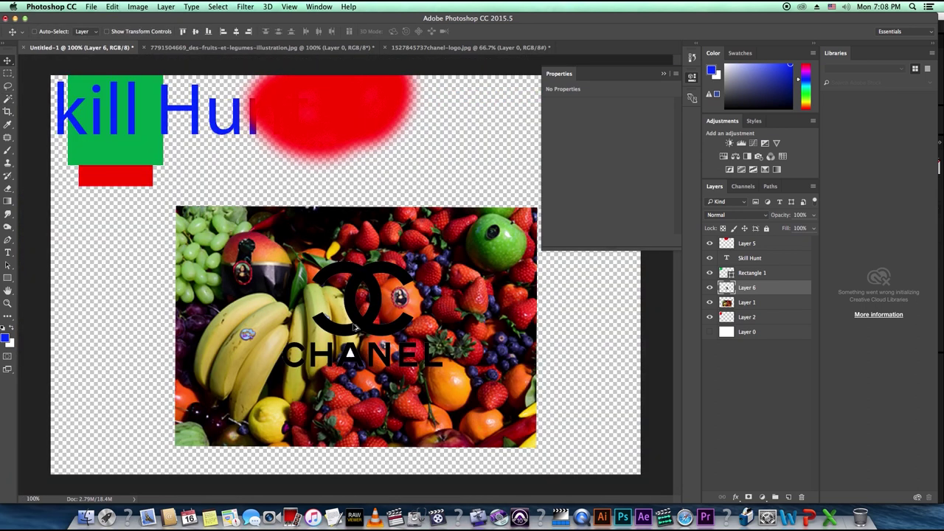
pyautogui.press('super+z')
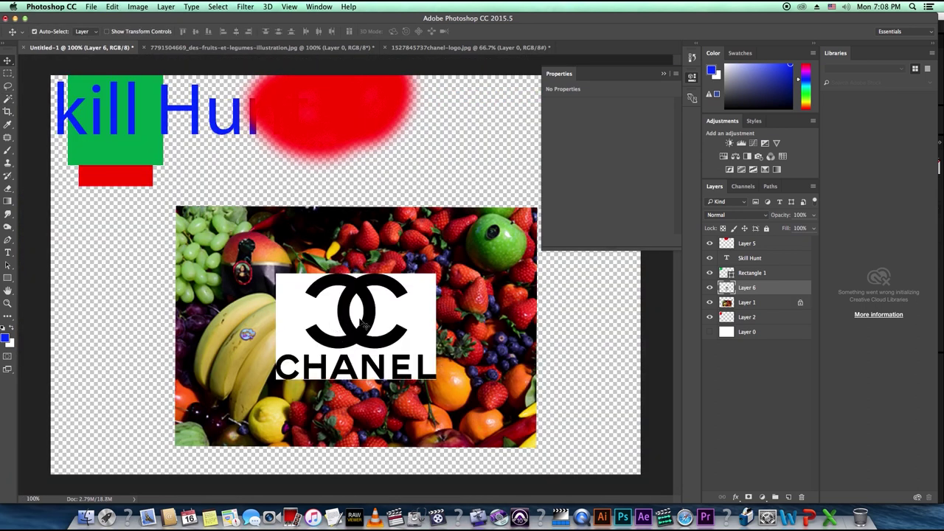
# - Try Multiply blending on Layer 6, then return it to Normal
pyautogui.click(728, 216)
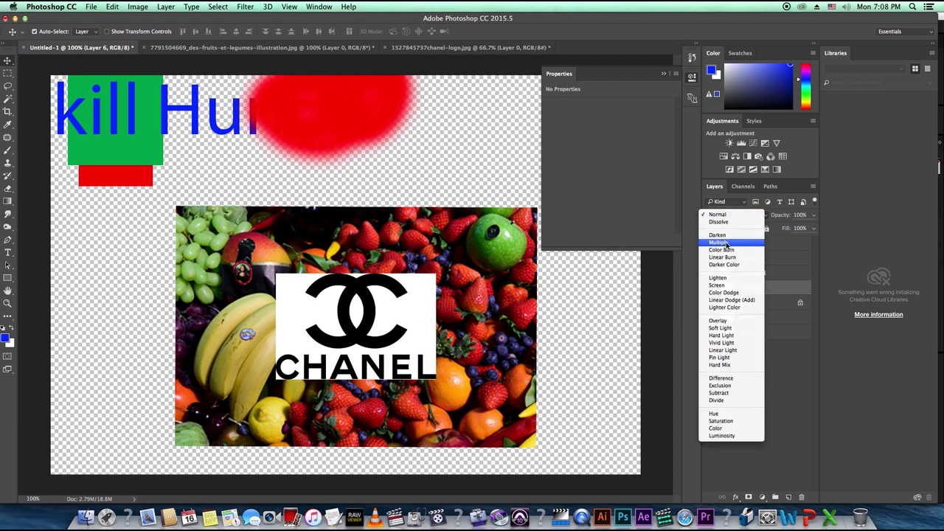
pyautogui.click(727, 244)
pyautogui.scroll(5, 381, 354)
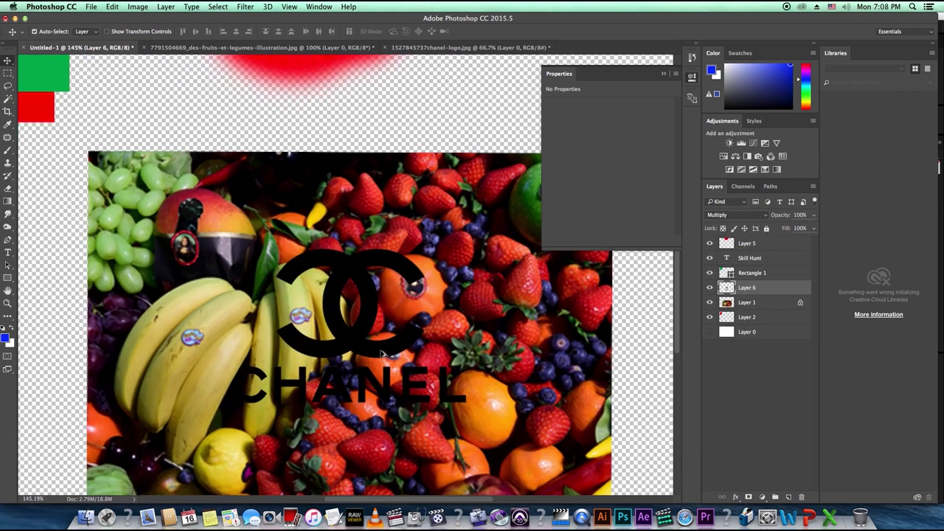
pyautogui.scroll(-3, 381, 354)
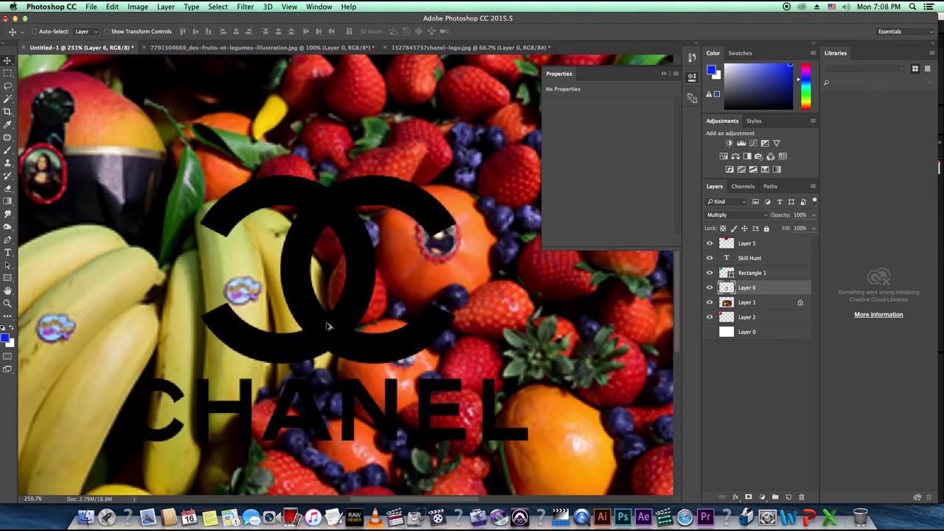
pyautogui.hotkey('shift', 'alt', 'n')
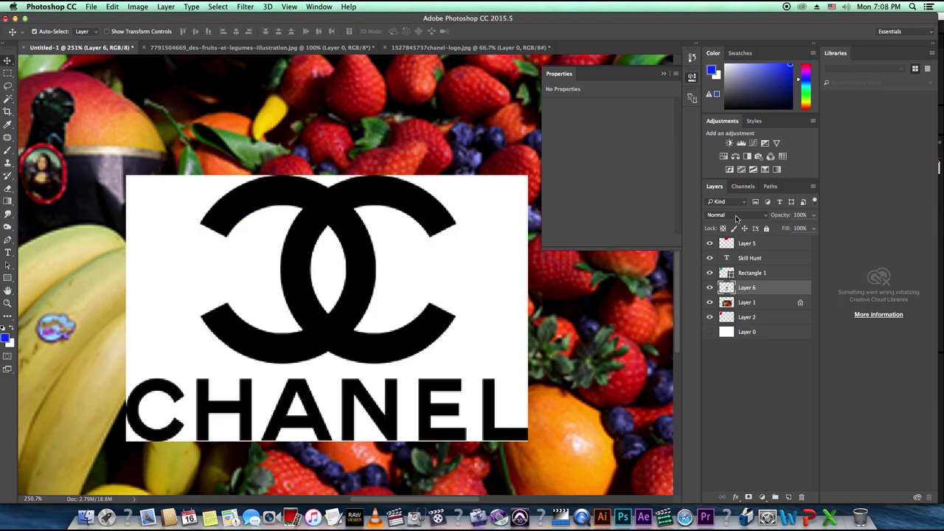
# - Set Layer 6 to Screen blending, settle the logo, and view at 100%
pyautogui.click(736, 219)
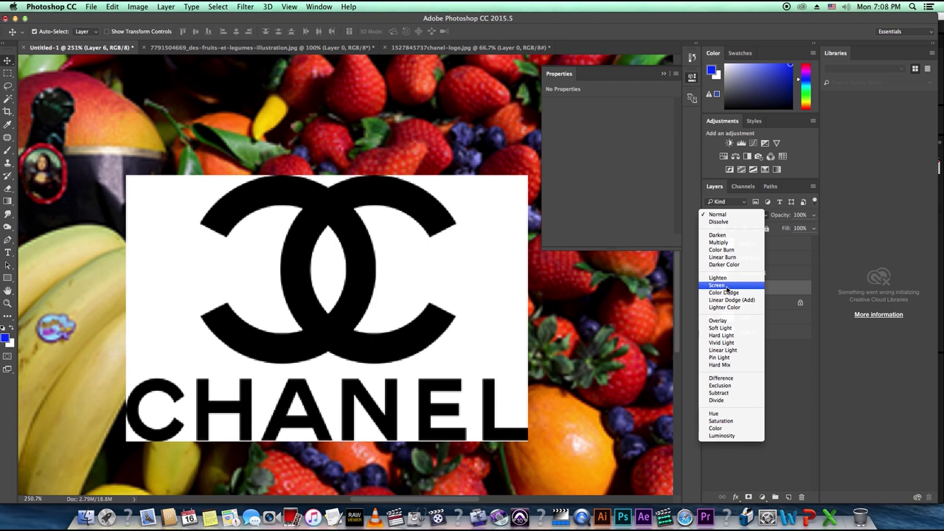
pyautogui.click(727, 286)
pyautogui.moveTo(178, 258); pyautogui.dragTo(211, 277)
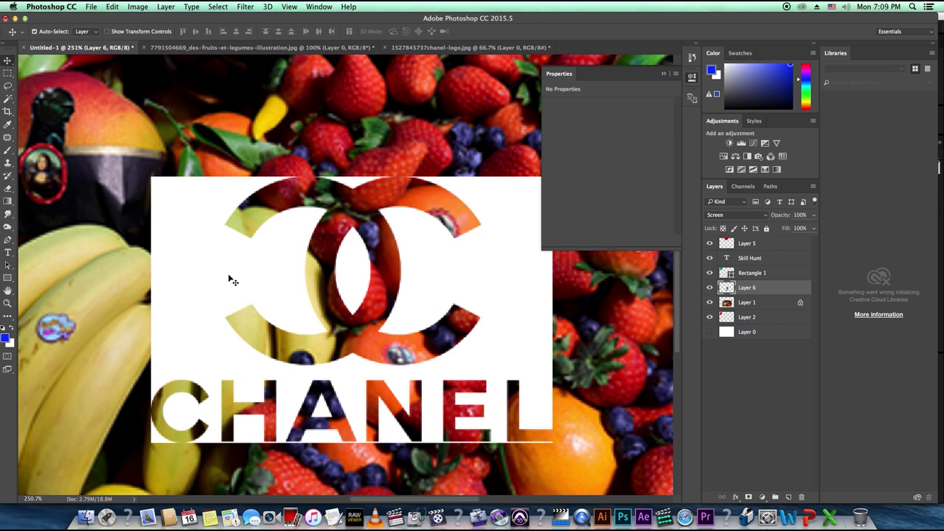
pyautogui.press('super+1')
# - Open the cheap-logo-design.png hummingbird logo image
pyautogui.click(92, 8)
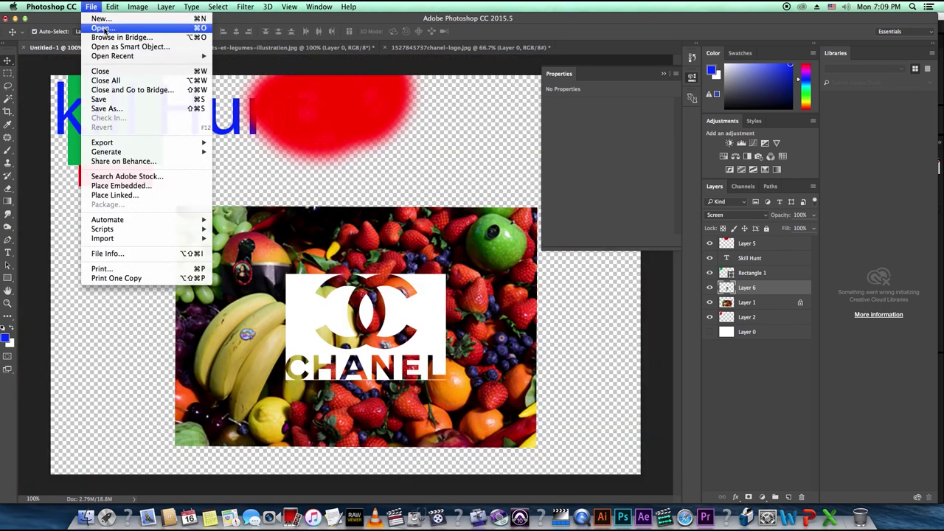
pyautogui.click(104, 29)
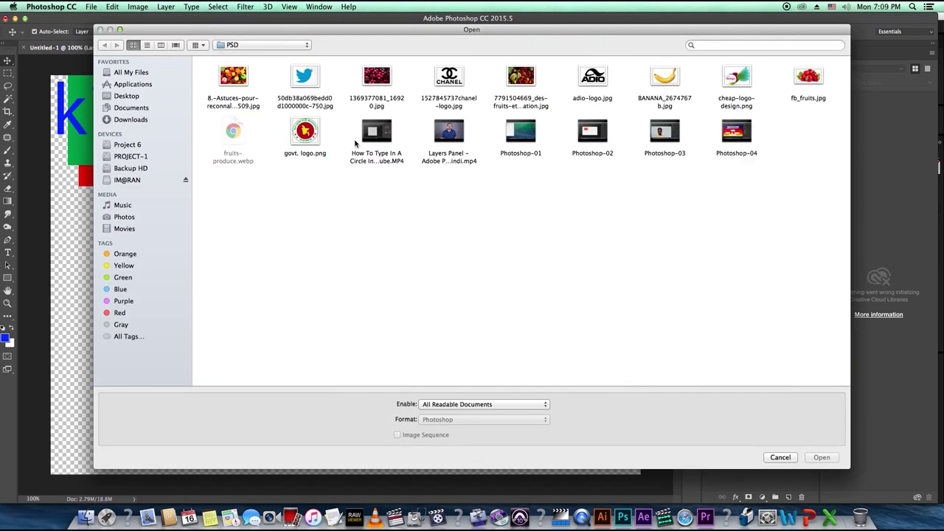
pyautogui.click(742, 80)
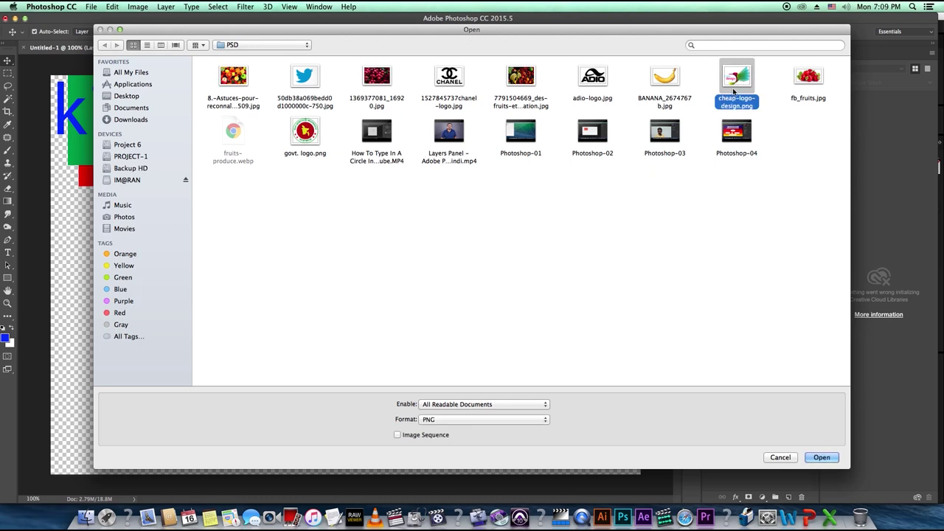
pyautogui.click(819, 457)
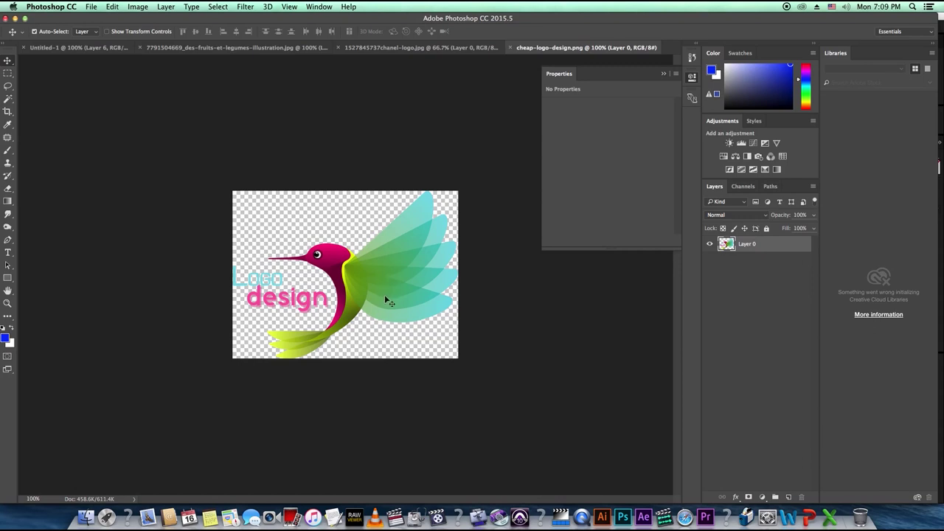
# - Bring the hummingbird logo into Untitled-1, shift the Chanel logo right, and place the hummingbird over the fruit
pyautogui.moveTo(388, 301); pyautogui.dragTo(101, 50)
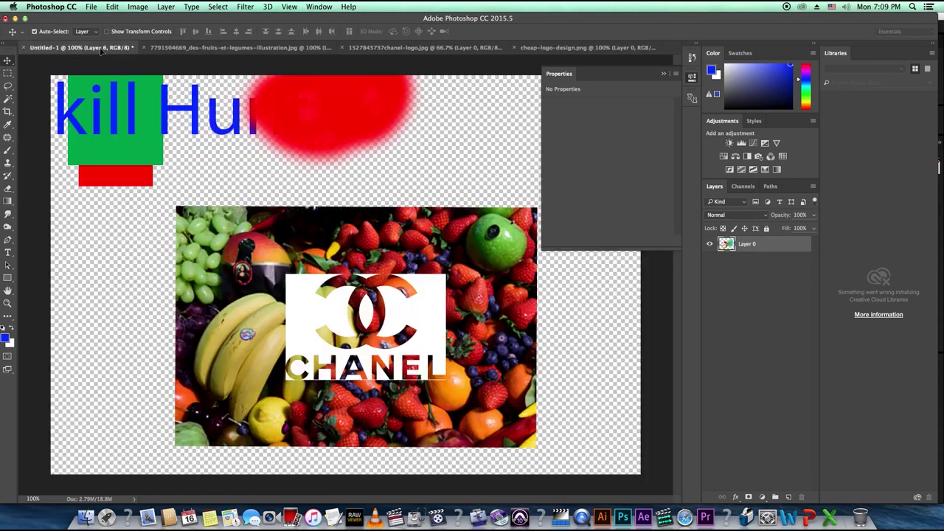
pyautogui.moveTo(235, 286); pyautogui.dragTo(242, 299)
pyautogui.moveTo(346, 341); pyautogui.dragTo(585, 367)
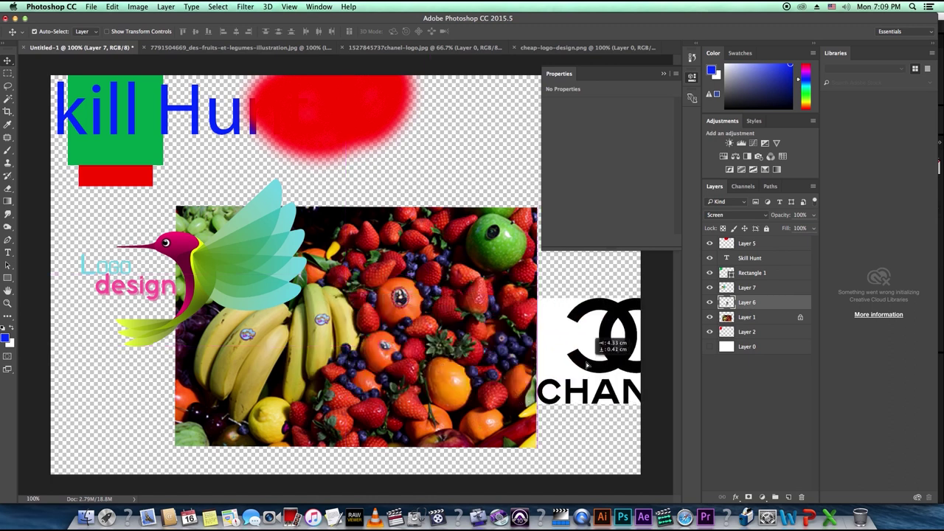
pyautogui.moveTo(259, 264); pyautogui.dragTo(402, 330)
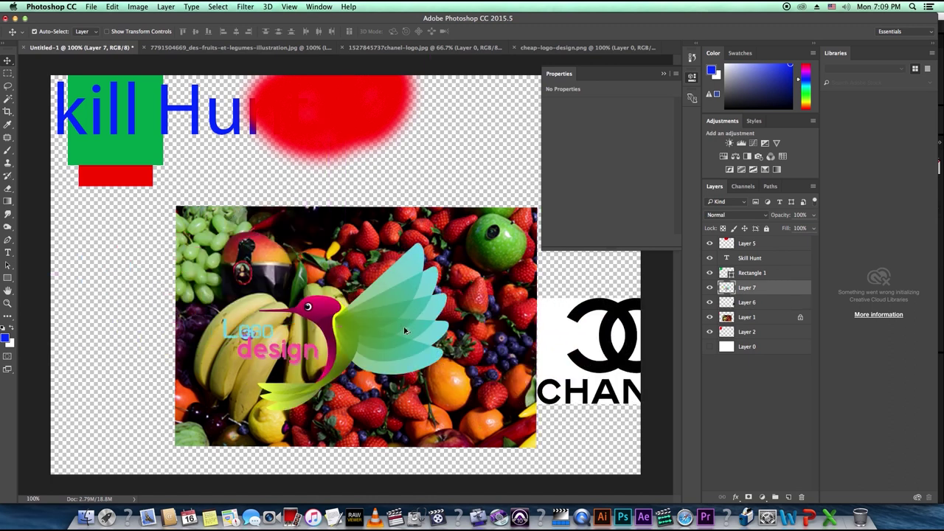
pyautogui.scroll(3, 403, 332)
pyautogui.scroll(-2, 404, 333)
pyautogui.moveTo(405, 332); pyautogui.dragTo(413, 286)
# - Try Multiply and then Screen blending on the hummingbird layer, repositioning the logo on the fruit
pyautogui.click(727, 215)
pyautogui.click(721, 243)
pyautogui.moveTo(397, 315); pyautogui.dragTo(363, 318)
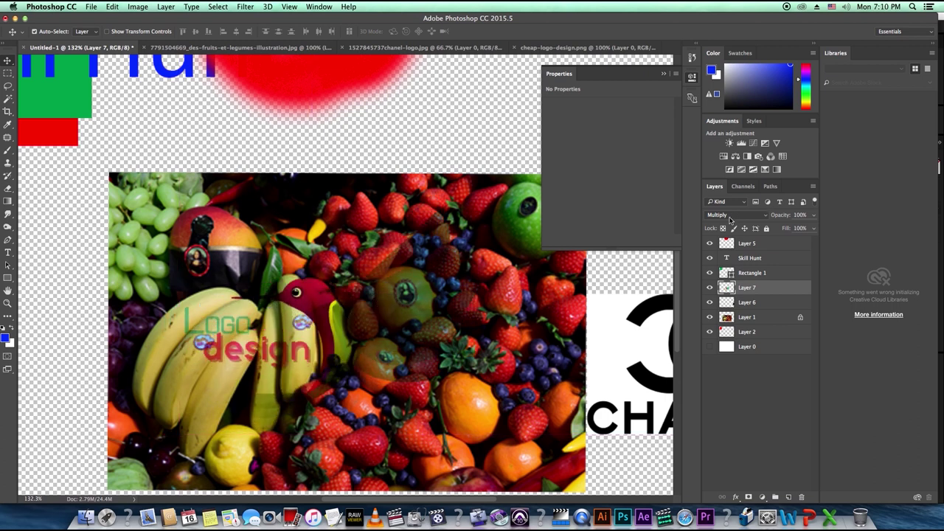
pyautogui.click(734, 214)
pyautogui.click(714, 259)
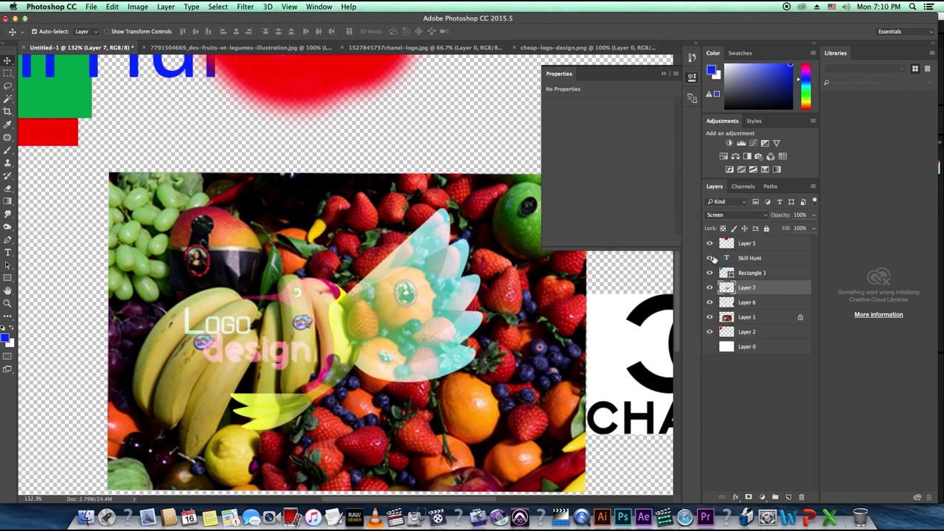
pyautogui.moveTo(404, 306); pyautogui.dragTo(375, 326)
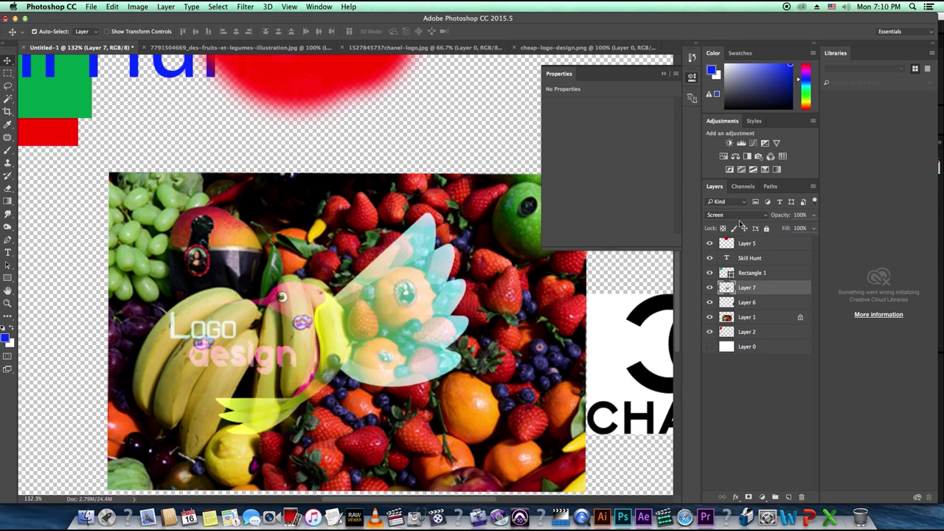
# - Set the hummingbird layer to Overlay blending and nudge the logo slightly right
pyautogui.click(735, 217)
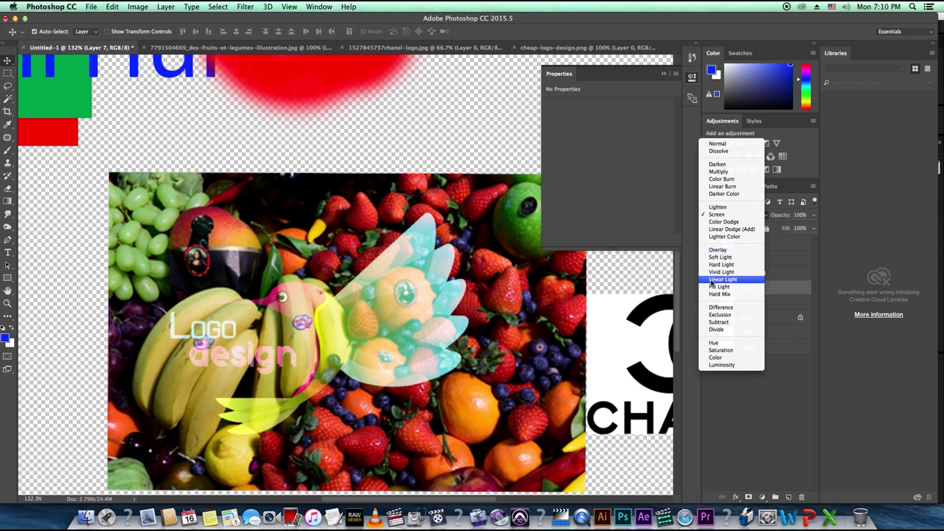
pyautogui.click(718, 250)
pyautogui.moveTo(343, 324)
pyautogui.mouseDown()
pyautogui.moveTo(413, 267)
pyautogui.moveTo(333, 314)
pyautogui.moveTo(339, 324)
pyautogui.mouseUp()
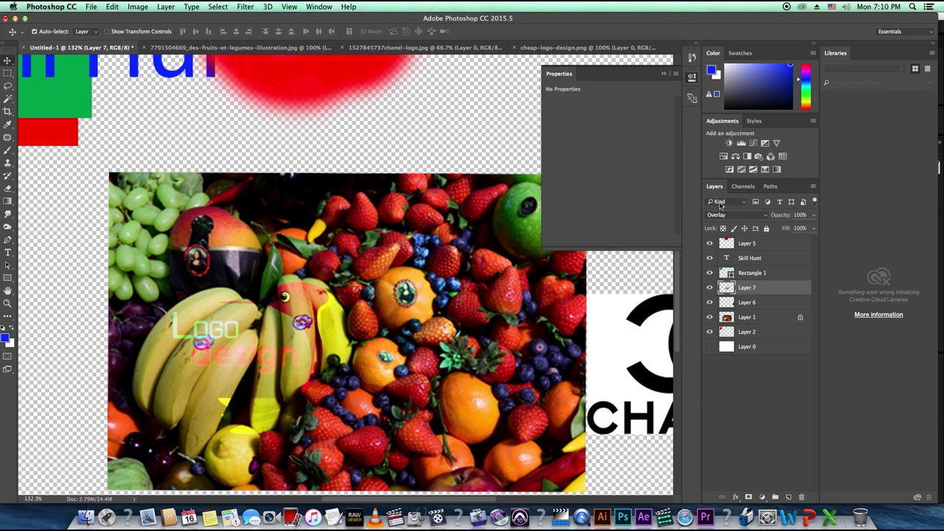
pyautogui.scroll(-5, 332, 281)
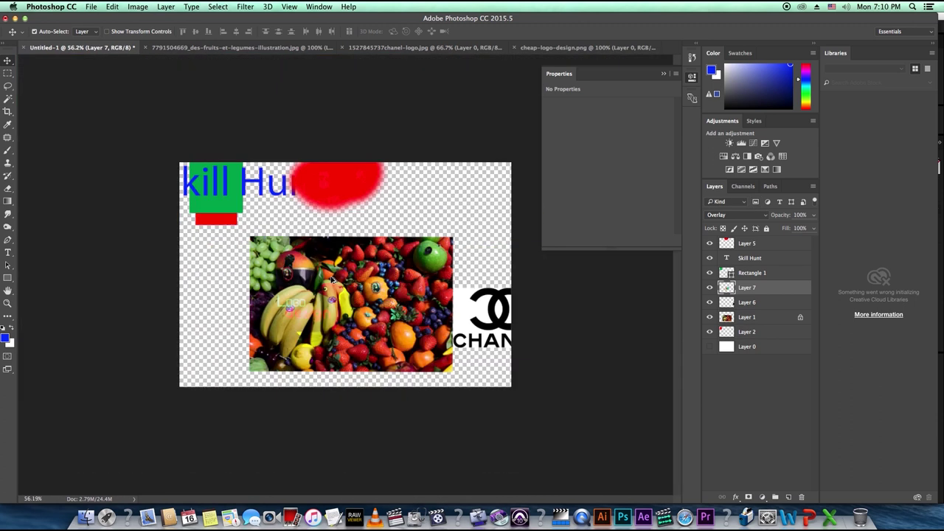
pyautogui.scroll(3, 333, 281)
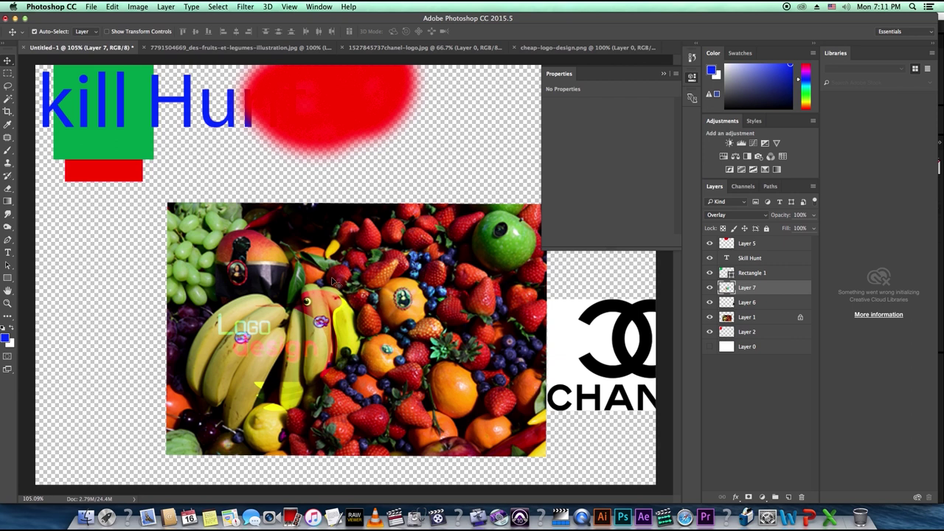
# - Return the hummingbird layer to Normal blending and give Layer 5 a red colour label
pyautogui.hotkey('shift', 'alt', 'n')
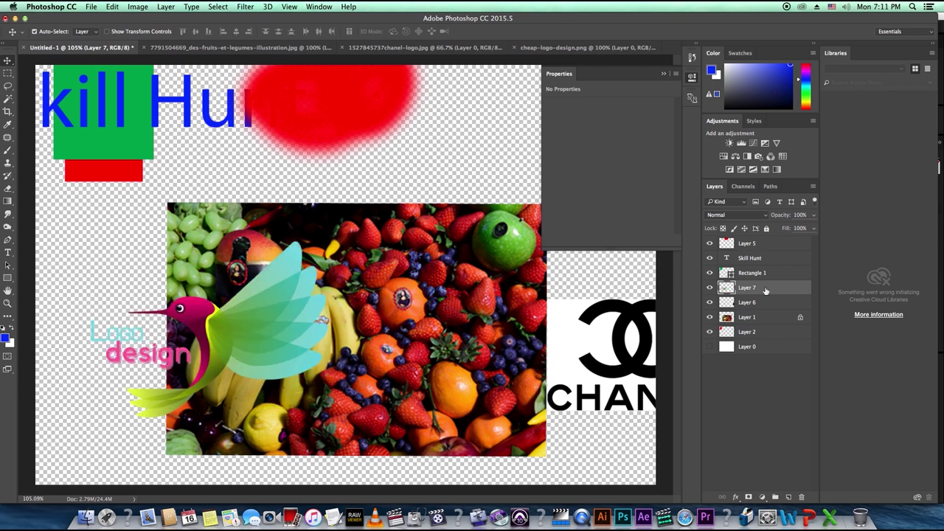
pyautogui.click(783, 248)
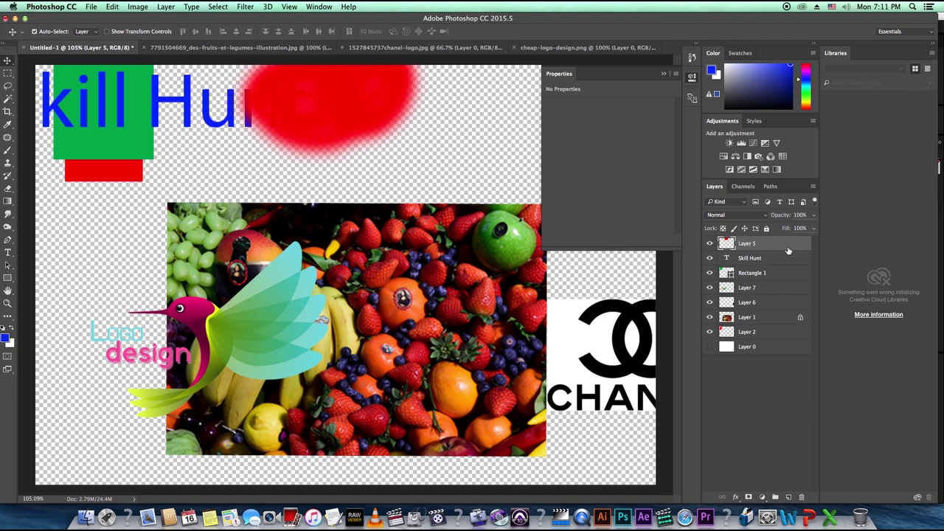
pyautogui.rightClick(787, 249)
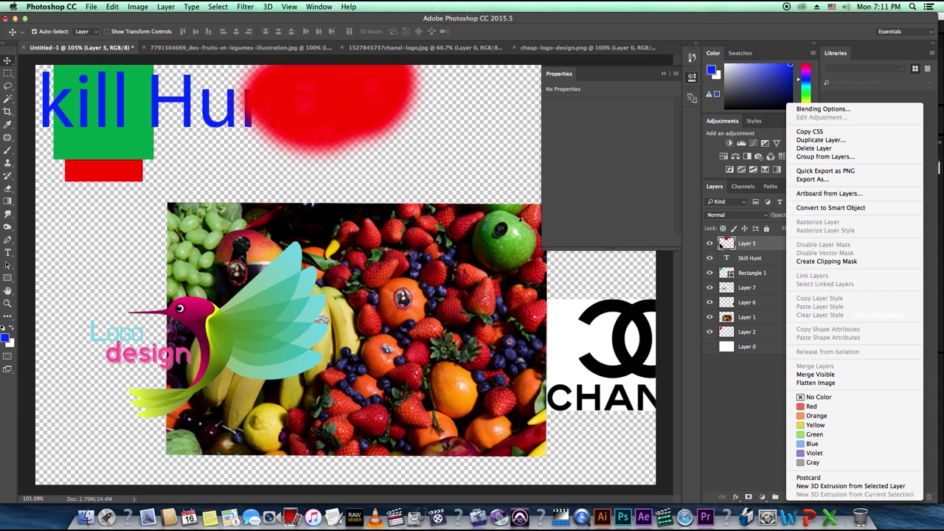
pyautogui.click(813, 406)
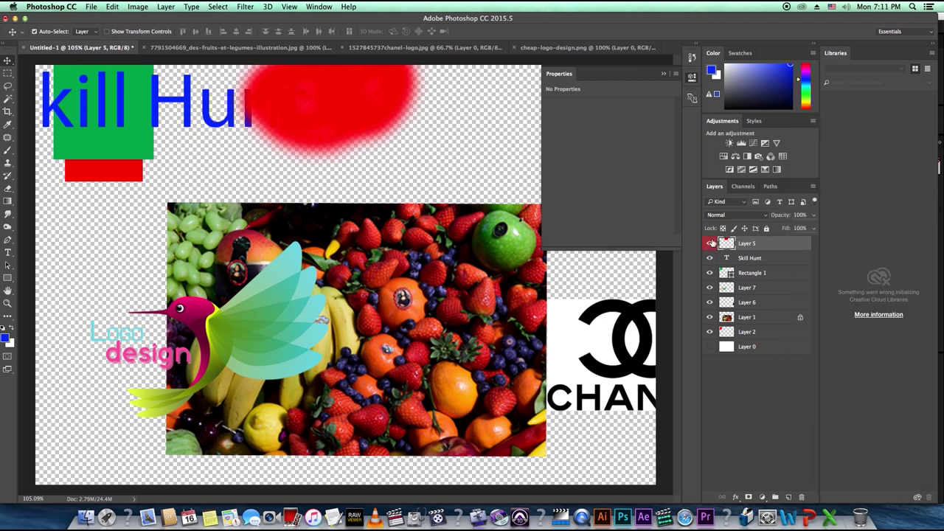
# - Select the Skill Hunt text layer to give it a green colour label
pyautogui.click(775, 261)
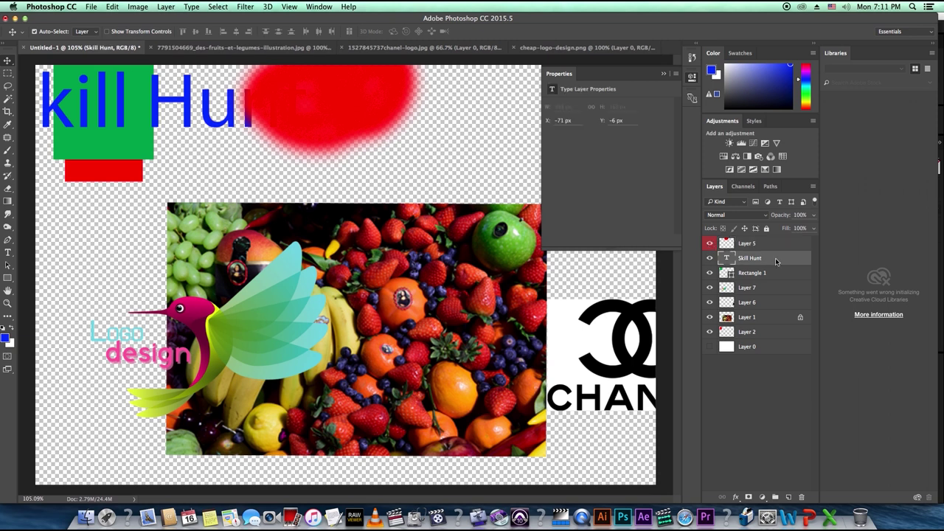
pyautogui.rightClick(777, 262)
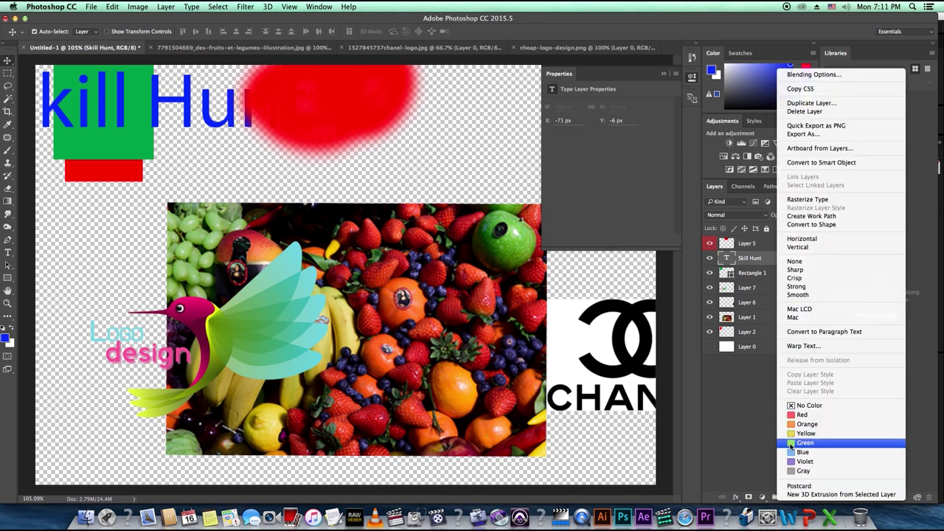
pyautogui.press('Escape')
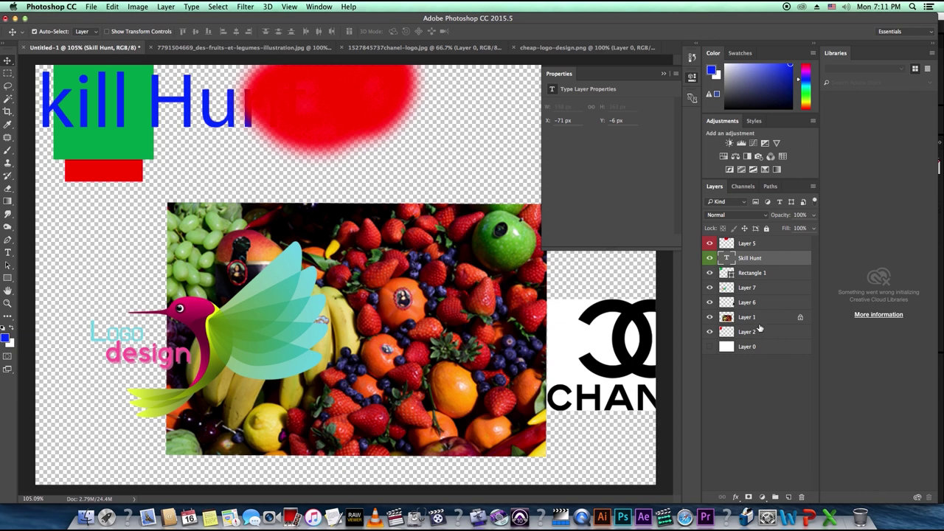
# - Convert Layer 7 to a smart object and shift the hummingbird logo left and up
pyautogui.rightClick(777, 287)
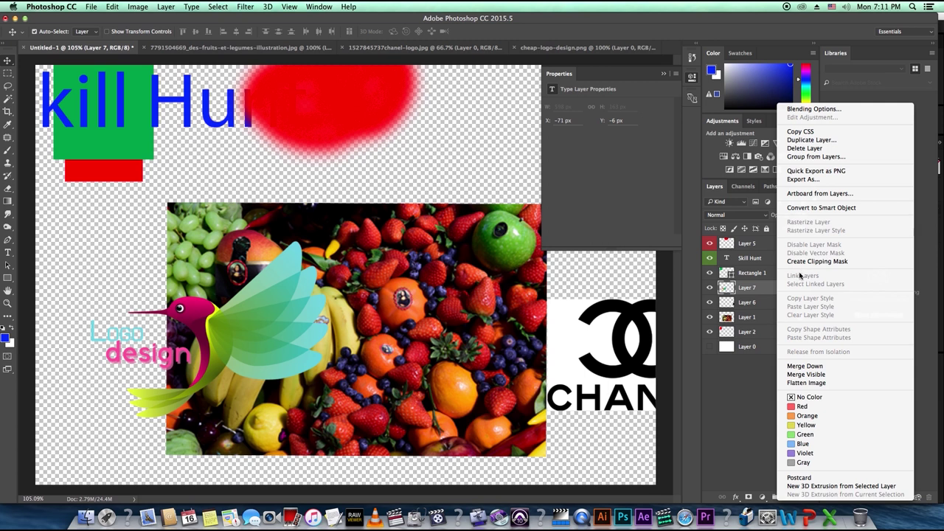
pyautogui.click(841, 210)
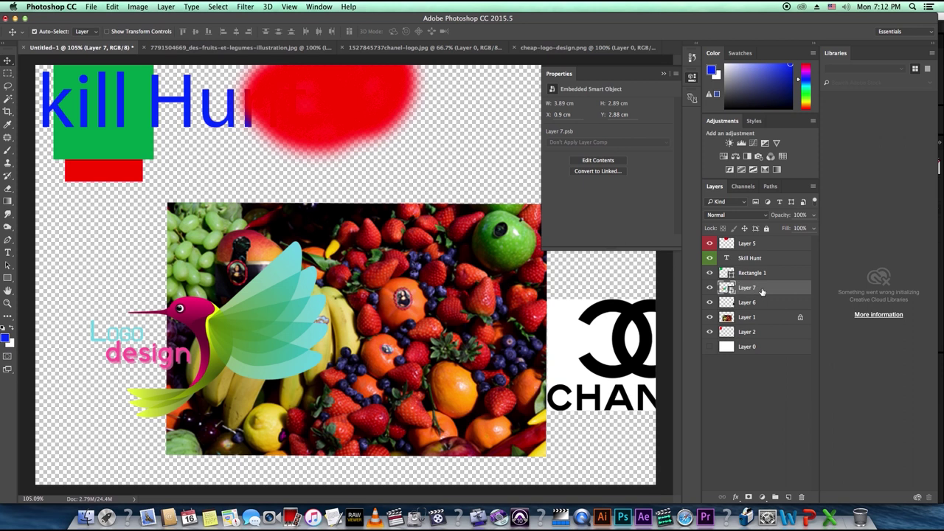
pyautogui.moveTo(296, 345); pyautogui.dragTo(259, 327)
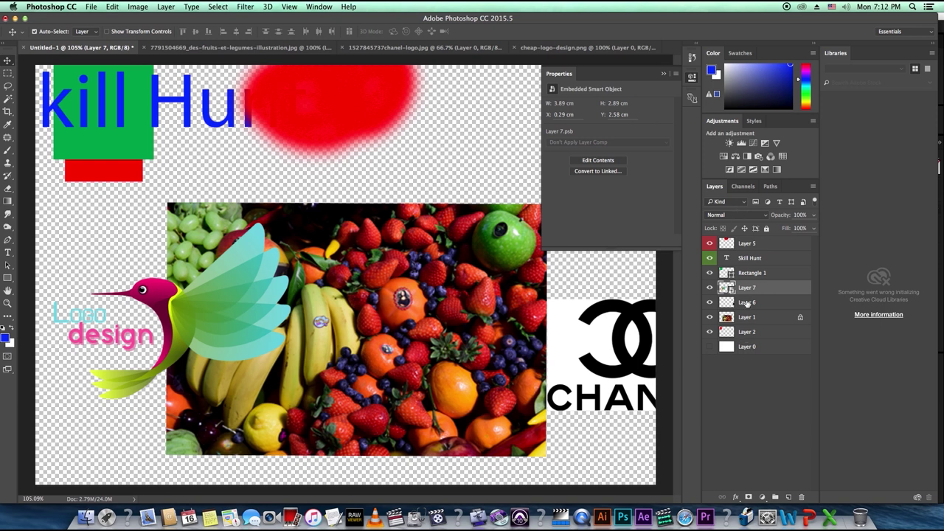
# - Add a Brightness/Contrast adjustment layer with brightness 24, then select Rectangle 1 and Layer 2
pyautogui.click(763, 497)
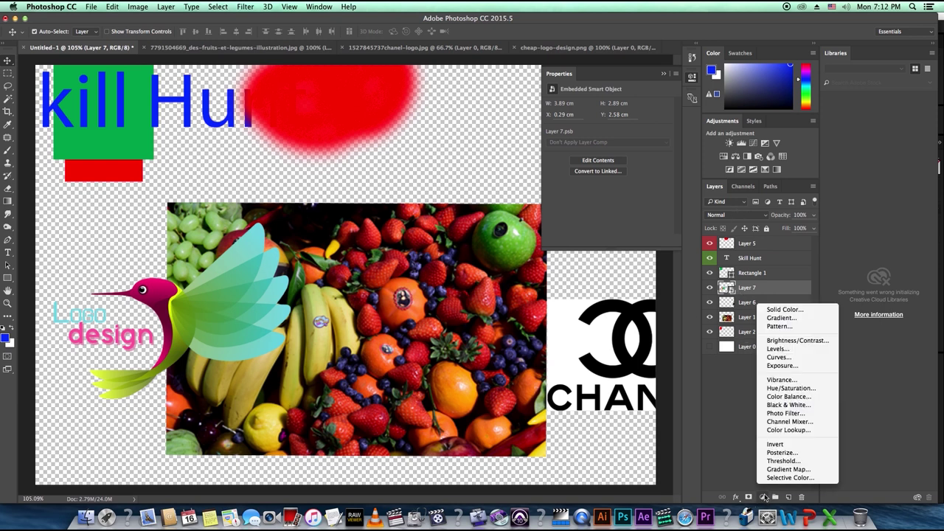
pyautogui.click(787, 341)
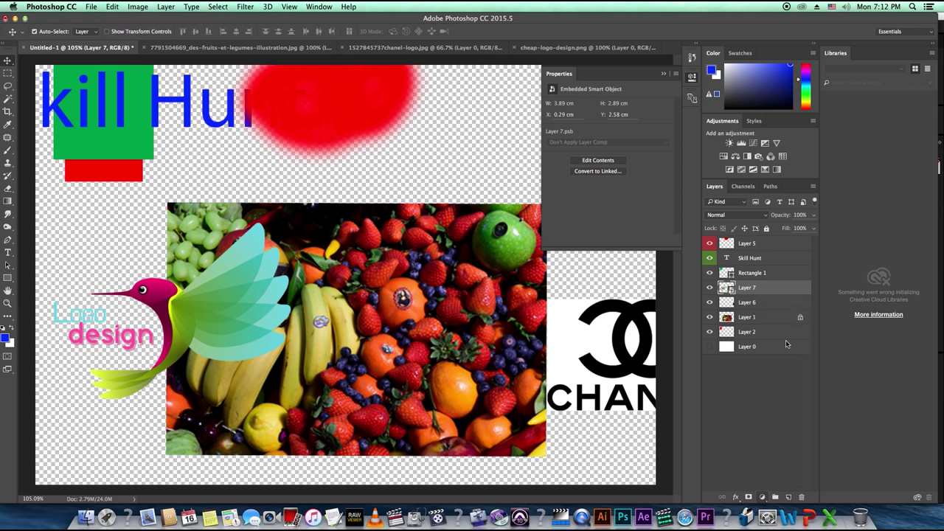
pyautogui.moveTo(607, 131); pyautogui.dragTo(617, 132)
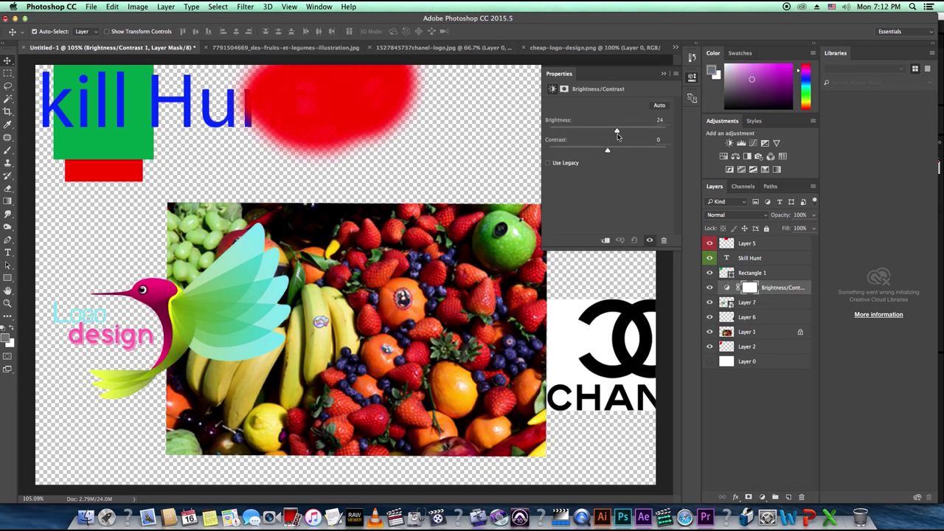
pyautogui.click(747, 393)
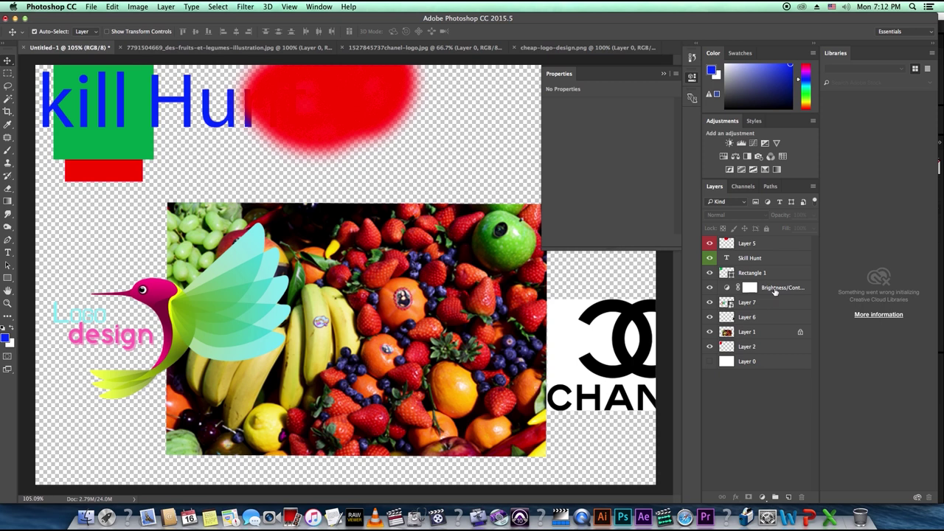
pyautogui.click(761, 275)
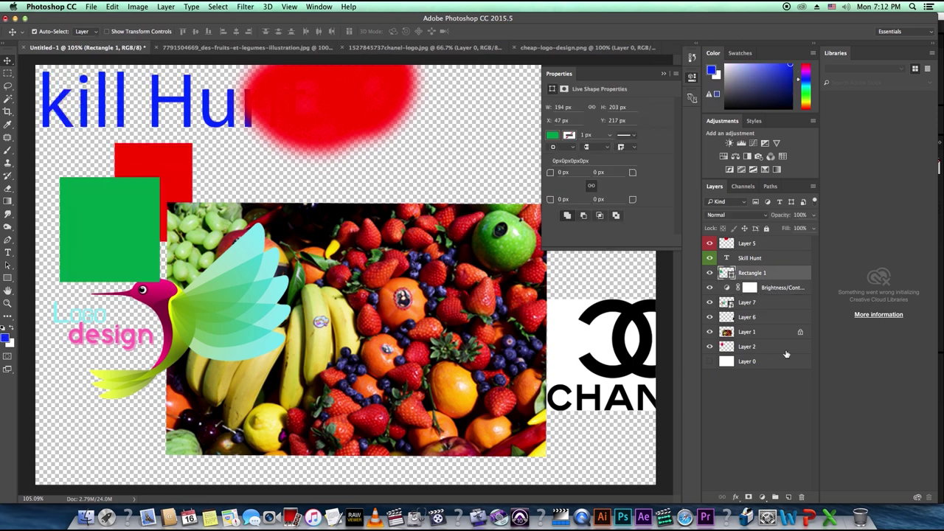
pyautogui.click(752, 351)
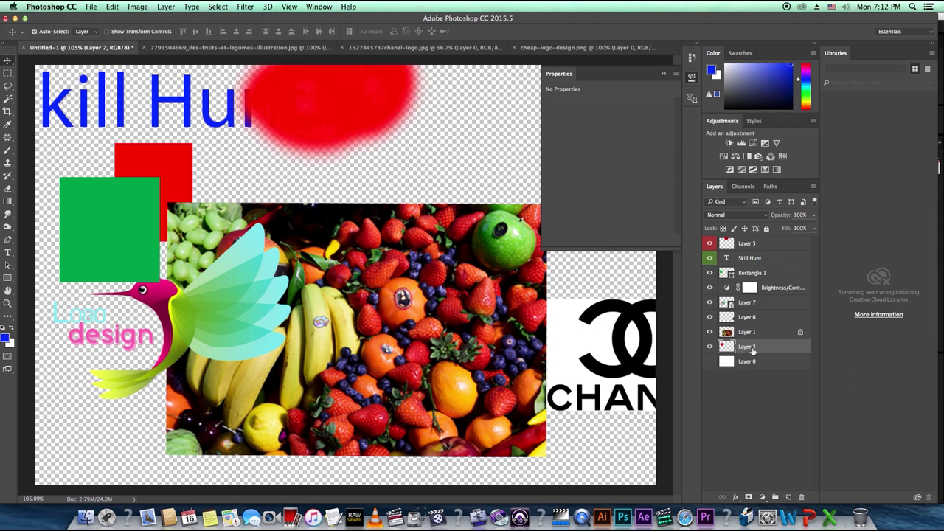
# - Rename Layer 2 to 'Skill Hunt' and deselect it
pyautogui.doubleClick(748, 347)
pyautogui.write('Skill Hunt')
pyautogui.press('Return')
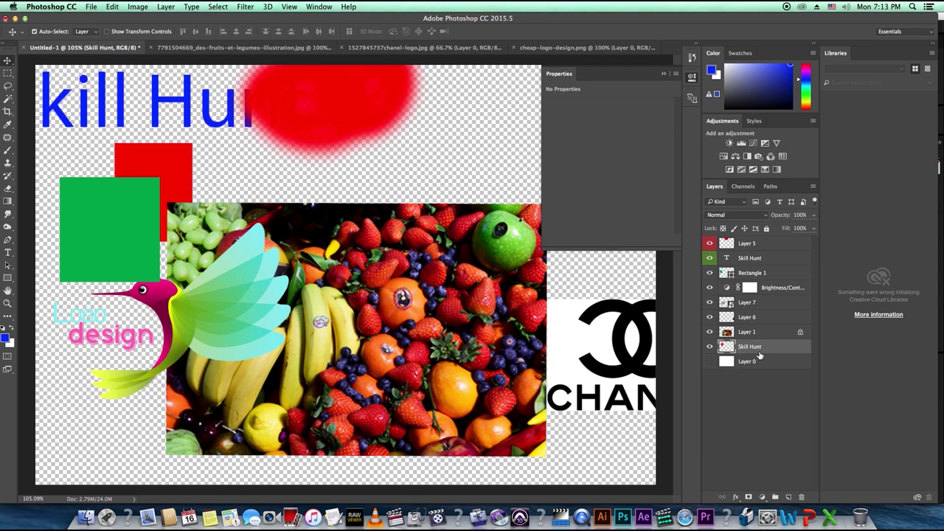
pyautogui.click(771, 400)
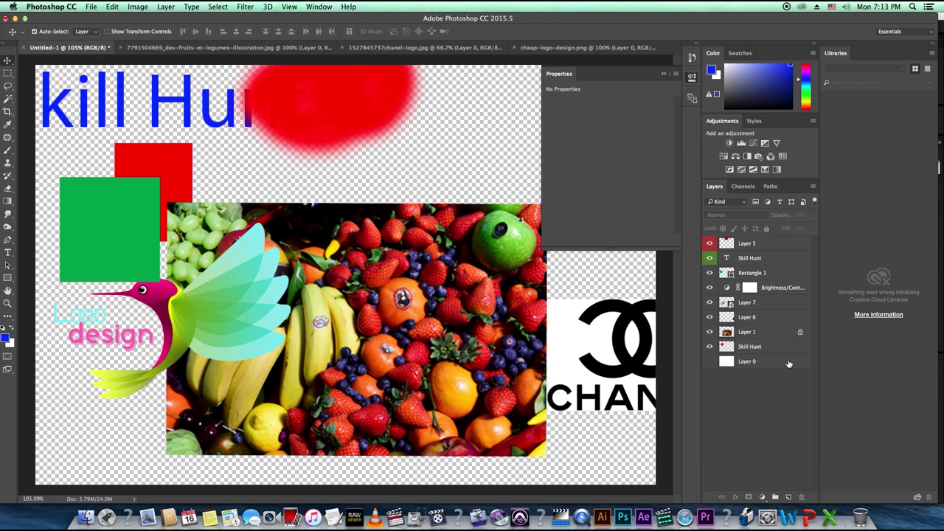
pyautogui.click(729, 204)
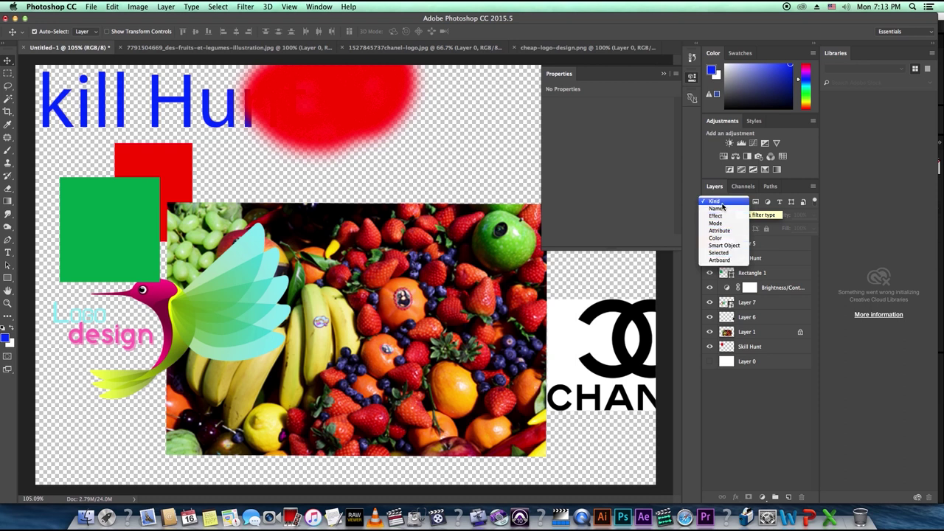
pyautogui.click(744, 403)
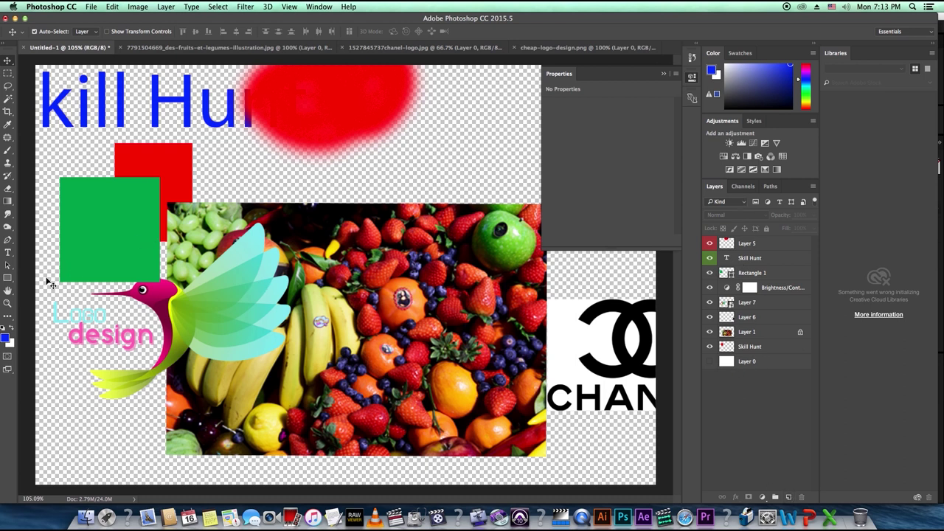
# - Draw a blue square at the lower left of the canvas with the Rectangle tool
pyautogui.click(7, 279)
pyautogui.moveTo(67, 389); pyautogui.dragTo(125, 446)
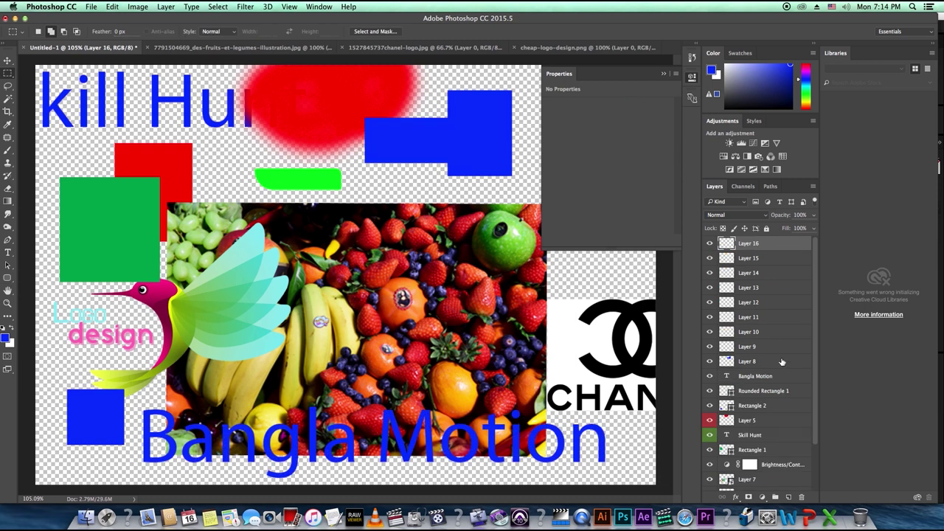
pyautogui.scroll(3, 781, 363)
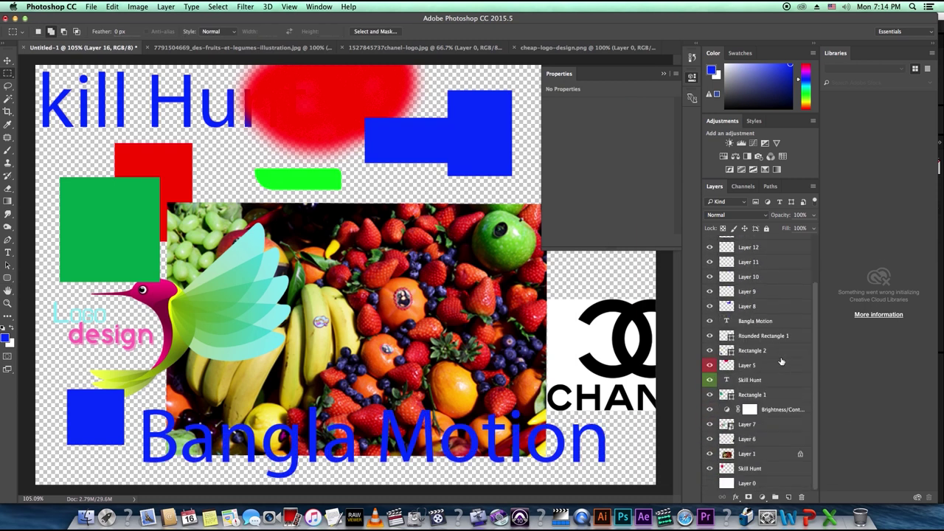
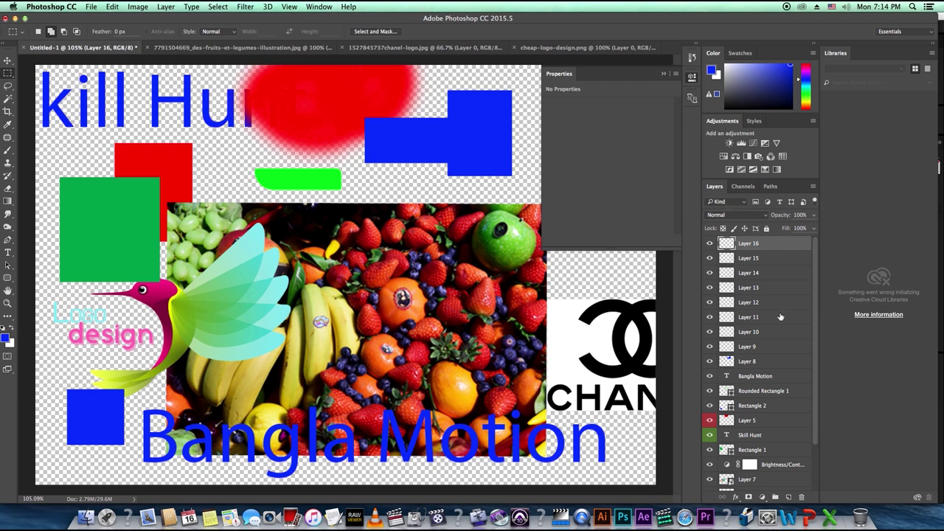
# - Filter the Layers panel by name 'sk', then switch the filter type to Effect
pyautogui.scroll(-3, 815, 261)
pyautogui.scroll(3, 815, 261)
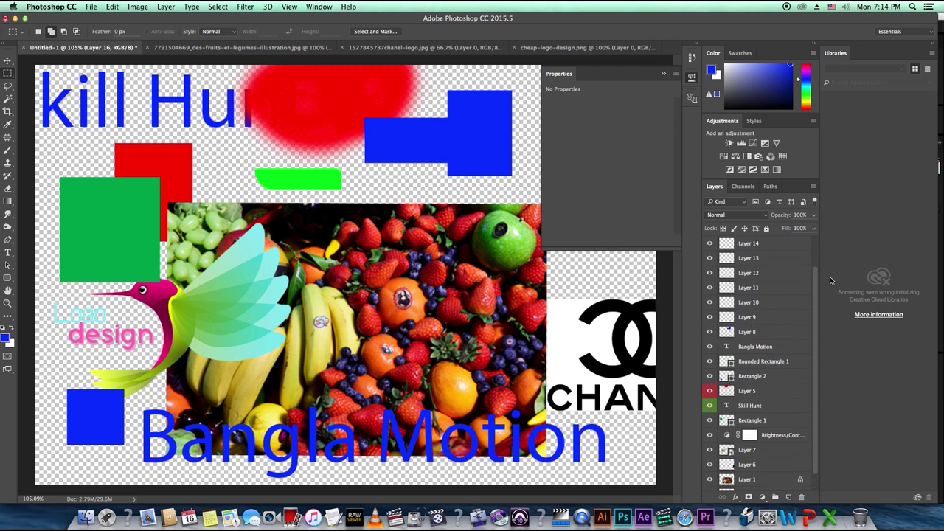
pyautogui.click(733, 202)
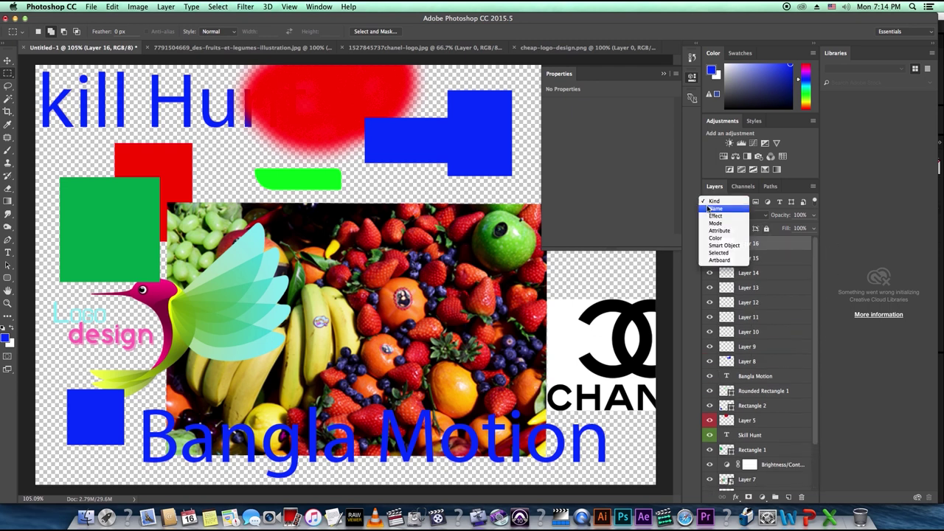
pyautogui.click(715, 212)
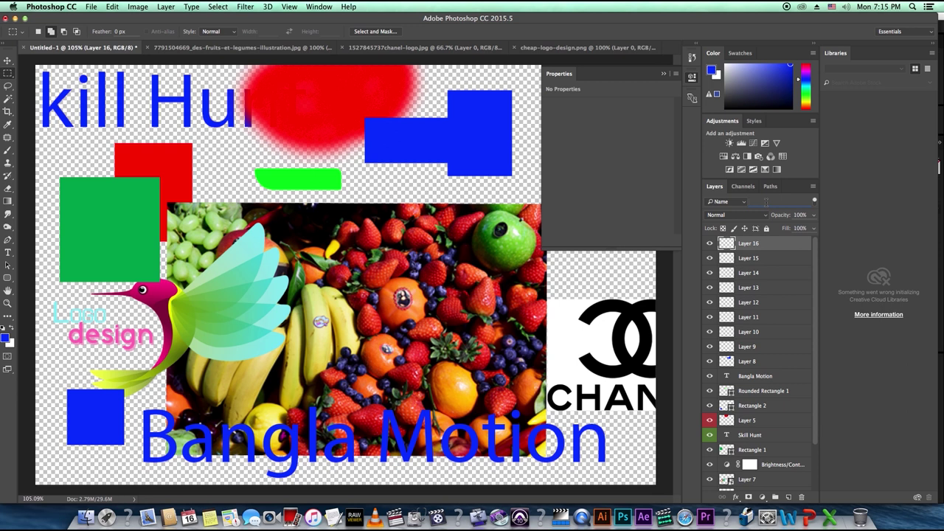
pyautogui.write('ski')
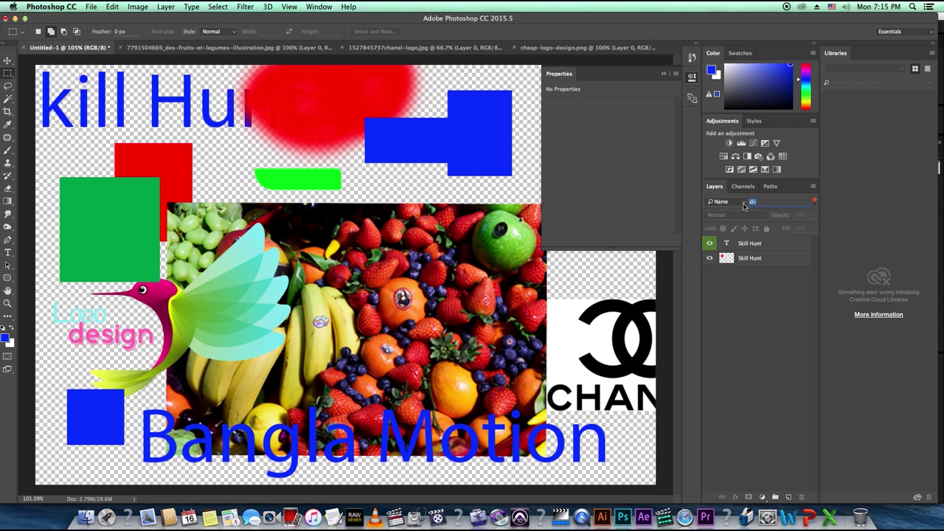
pyautogui.click(744, 207)
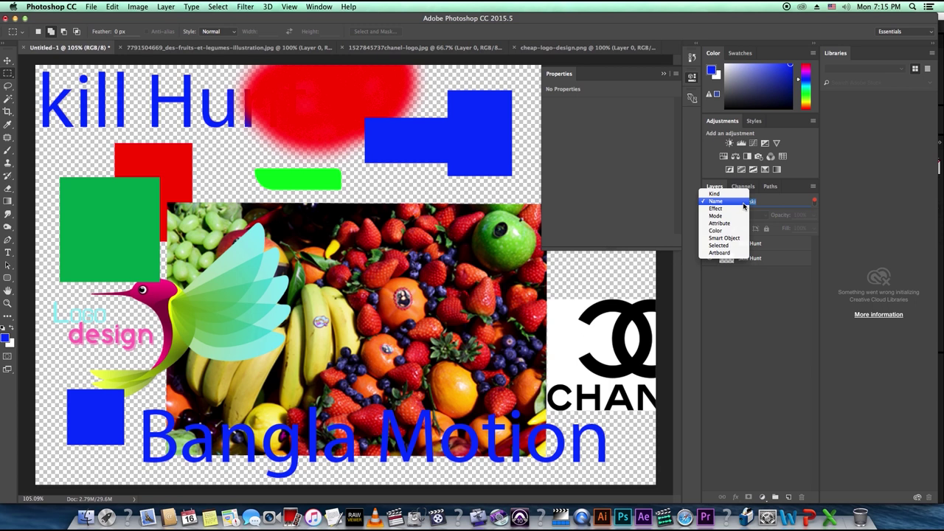
pyautogui.click(729, 208)
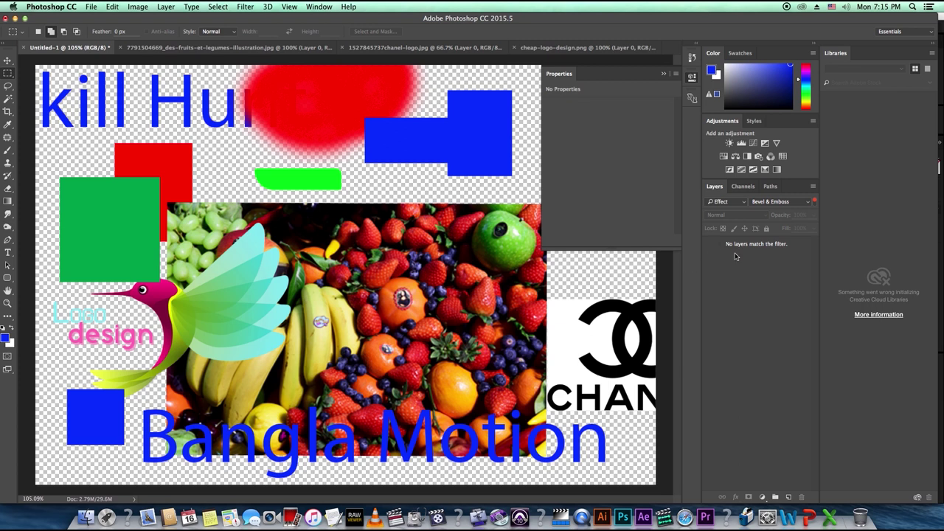
# - Return the layer filter to Kind and nudge the green rectangle slightly with the Move tool
pyautogui.click(775, 201)
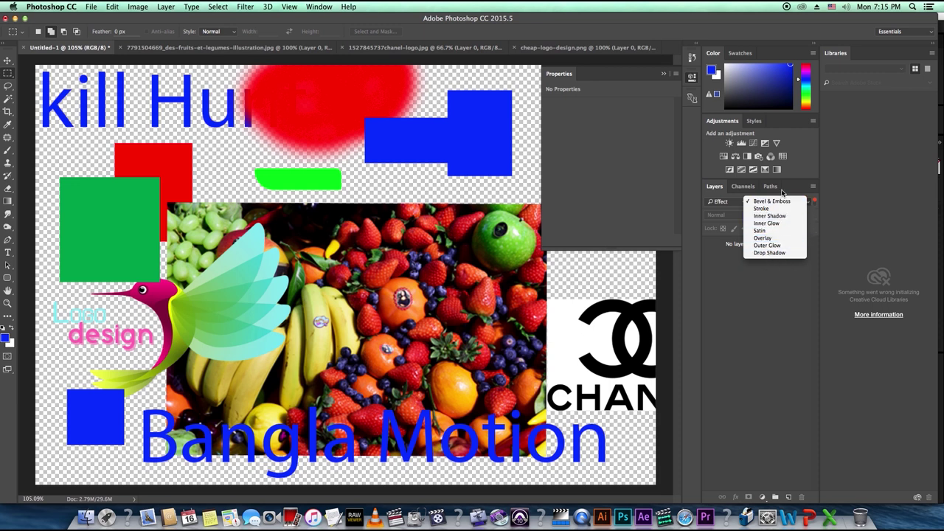
pyautogui.click(772, 316)
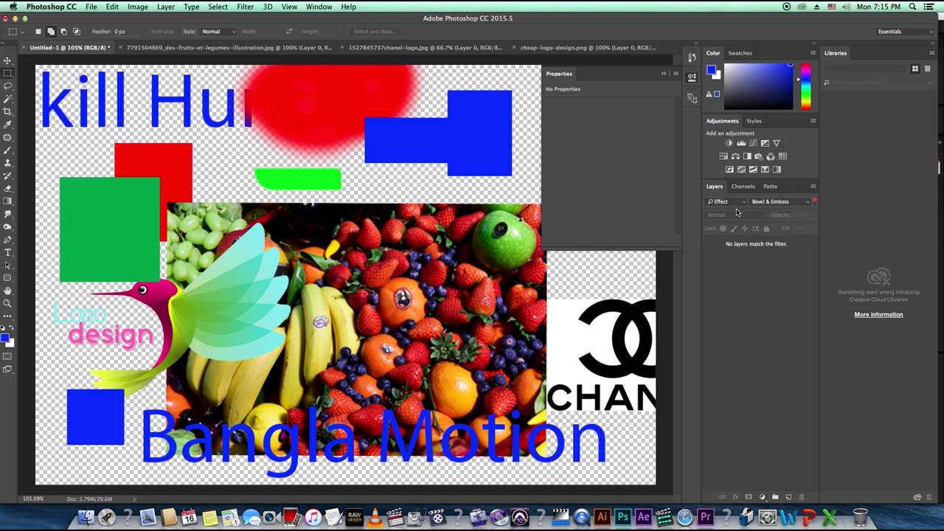
pyautogui.click(735, 204)
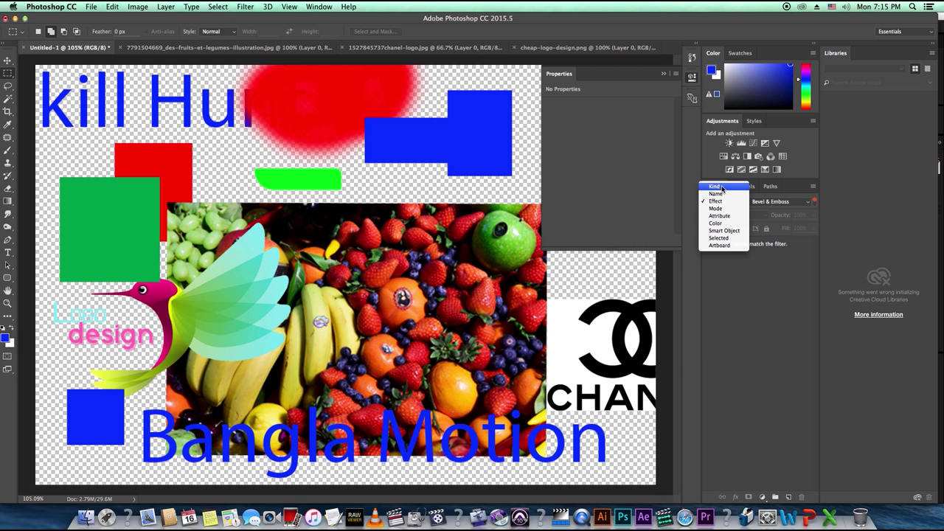
pyautogui.click(721, 189)
pyautogui.press('v')
pyautogui.moveTo(120, 219)
pyautogui.mouseDown()
pyautogui.moveTo(136, 170)
pyautogui.moveTo(111, 232)
pyautogui.moveTo(106, 221)
pyautogui.moveTo(133, 217)
pyautogui.mouseUp()
# - Give Rectangle 1 a drop shadow with spread 71% and size 73 px
pyautogui.doubleClick(780, 450)
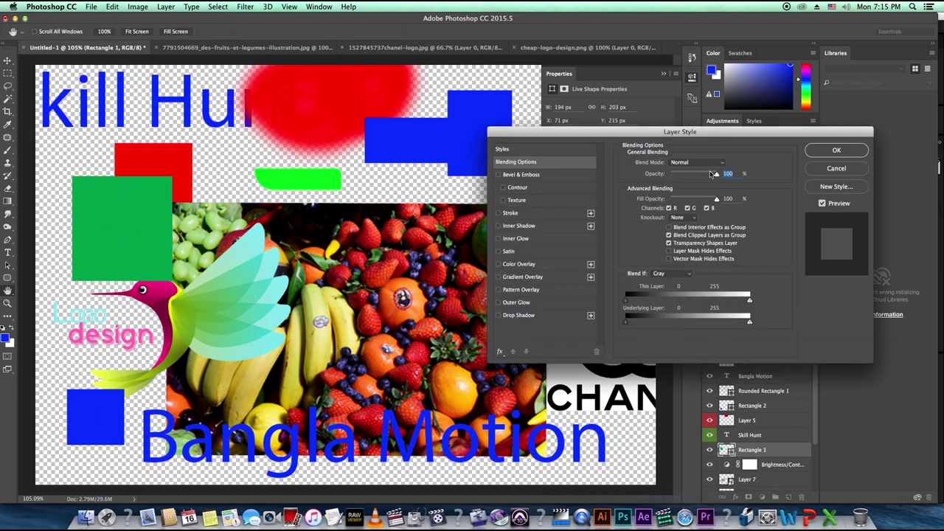
pyautogui.click(502, 317)
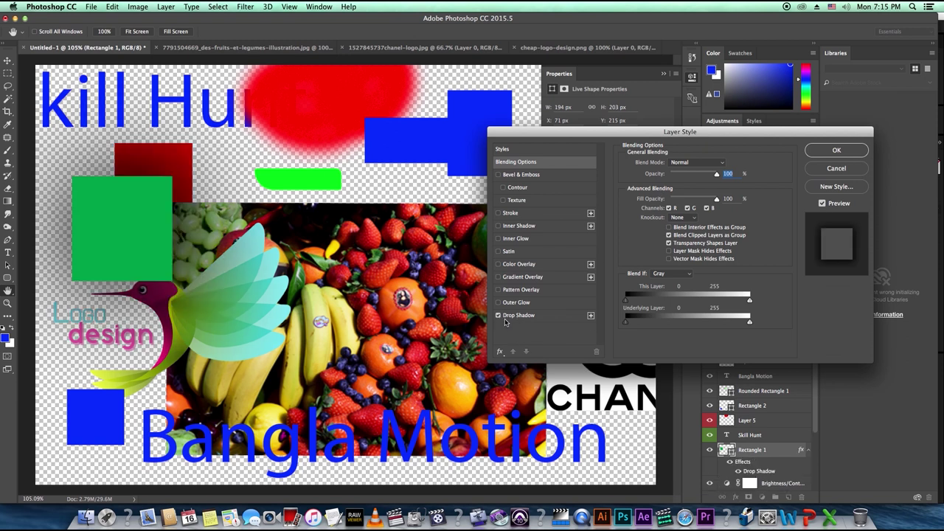
pyautogui.click(545, 320)
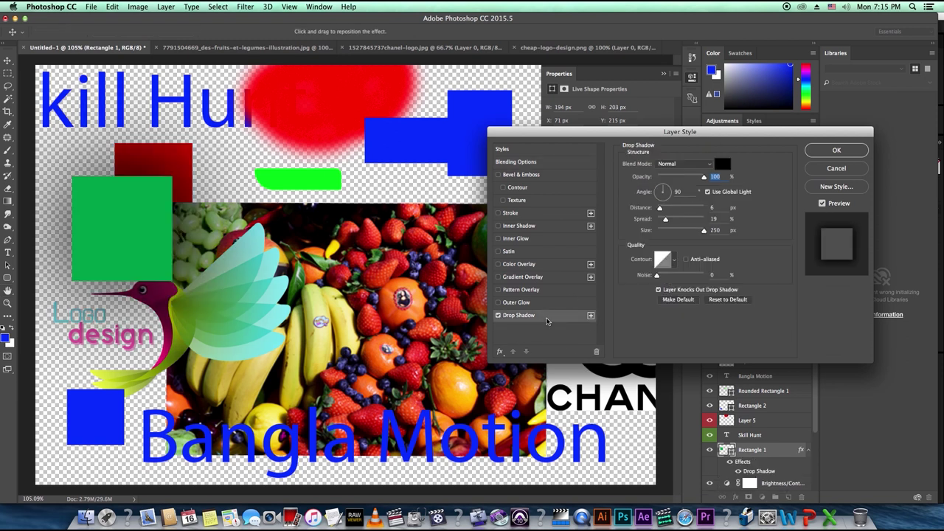
pyautogui.click(672, 230)
pyautogui.moveTo(669, 222); pyautogui.dragTo(691, 220)
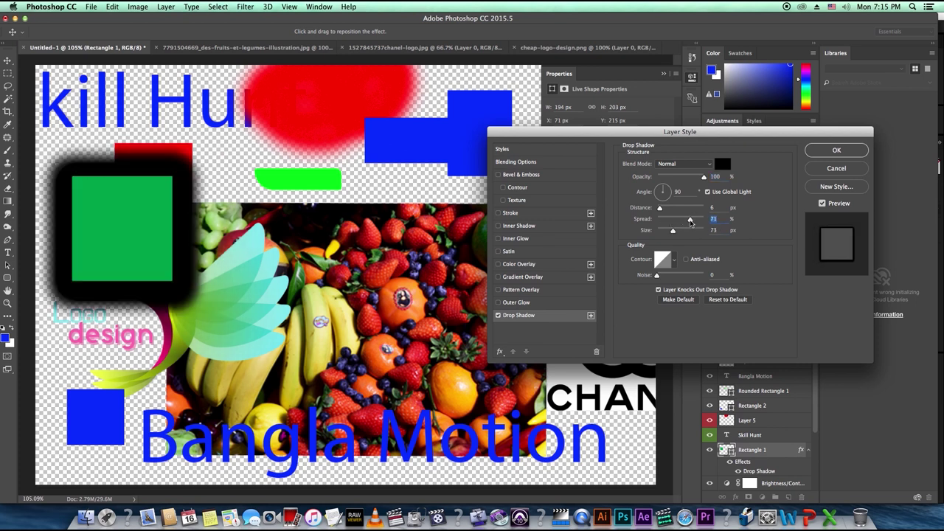
pyautogui.click(823, 152)
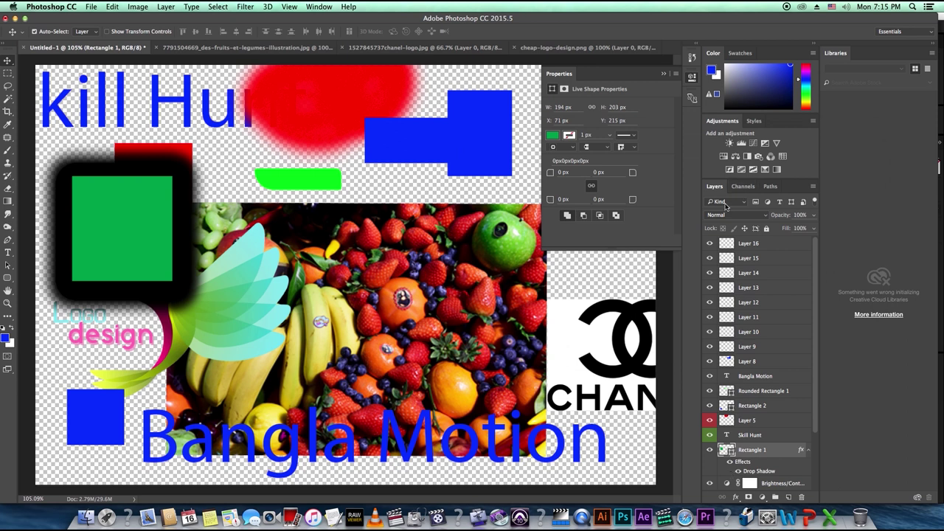
# - Filter layers by the Drop Shadow effect and move the green rectangle about 57 px right
pyautogui.click(726, 206)
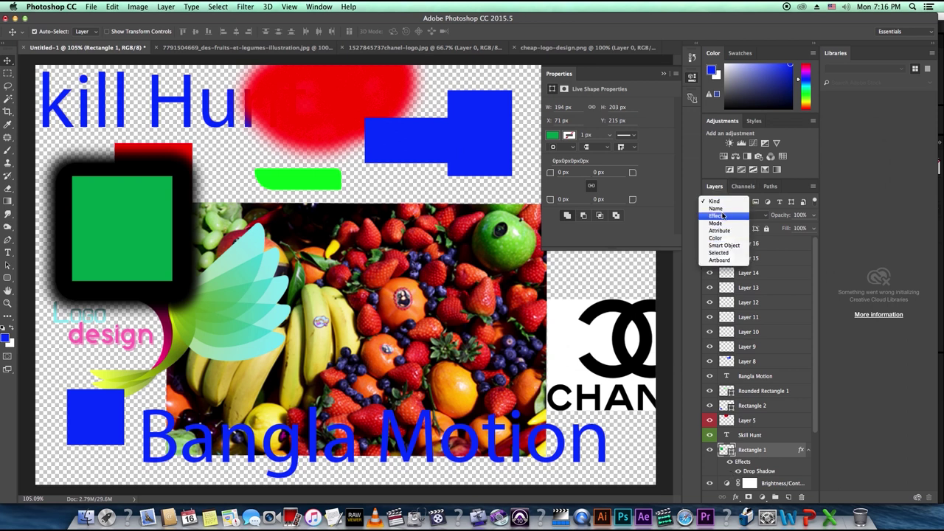
pyautogui.click(720, 217)
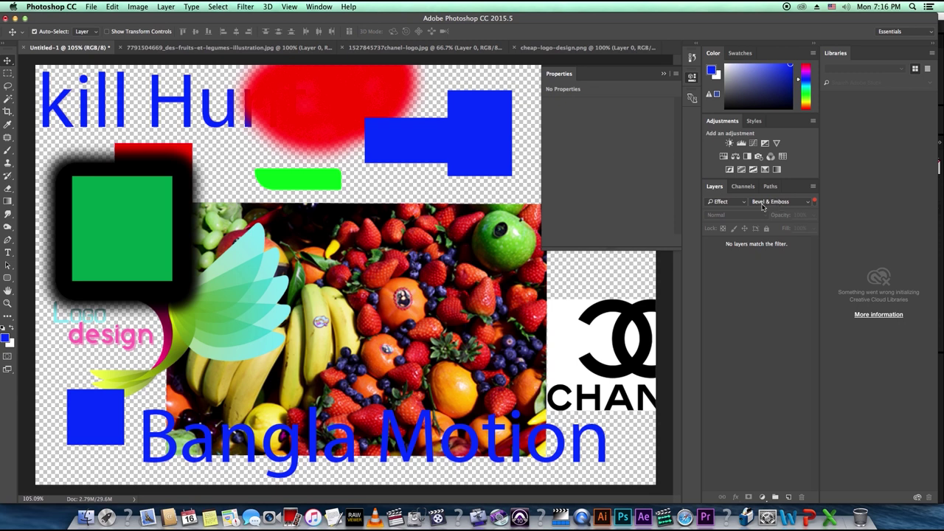
pyautogui.click(802, 207)
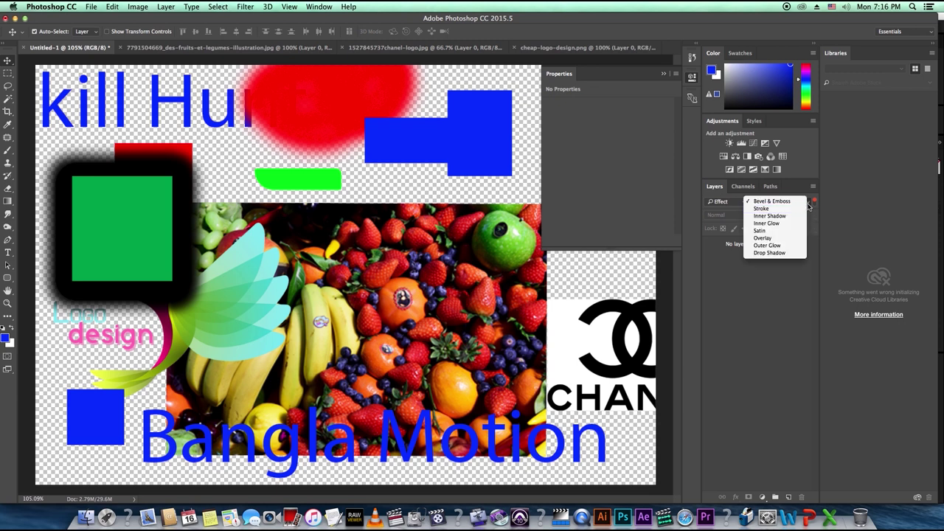
pyautogui.click(772, 253)
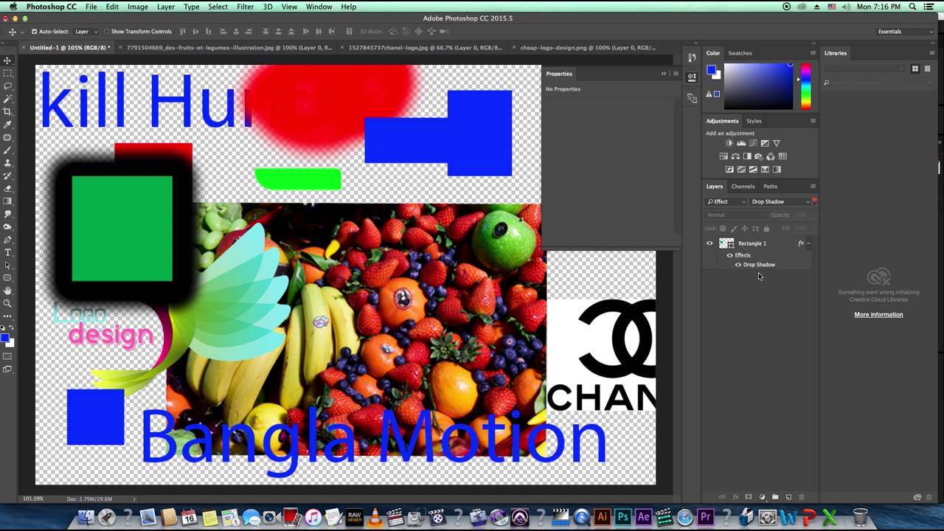
pyautogui.moveTo(124, 229); pyautogui.dragTo(166, 232)
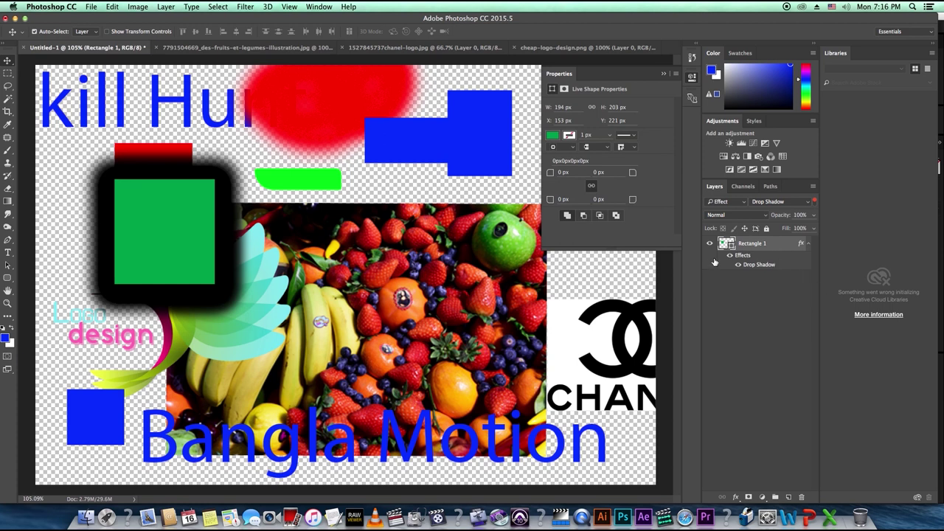
pyautogui.click(735, 203)
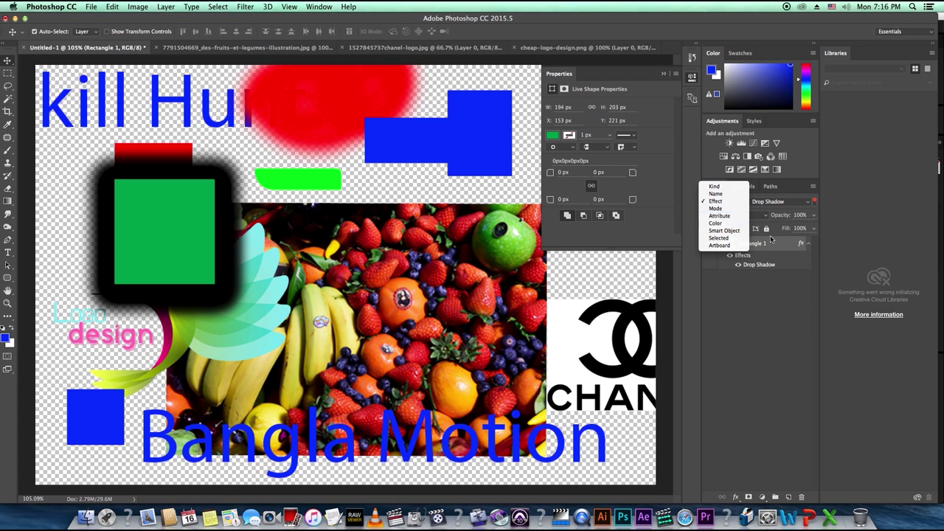
# - Try the Smart Object and Selected filters, then return to listing layers by Kind
pyautogui.click(733, 231)
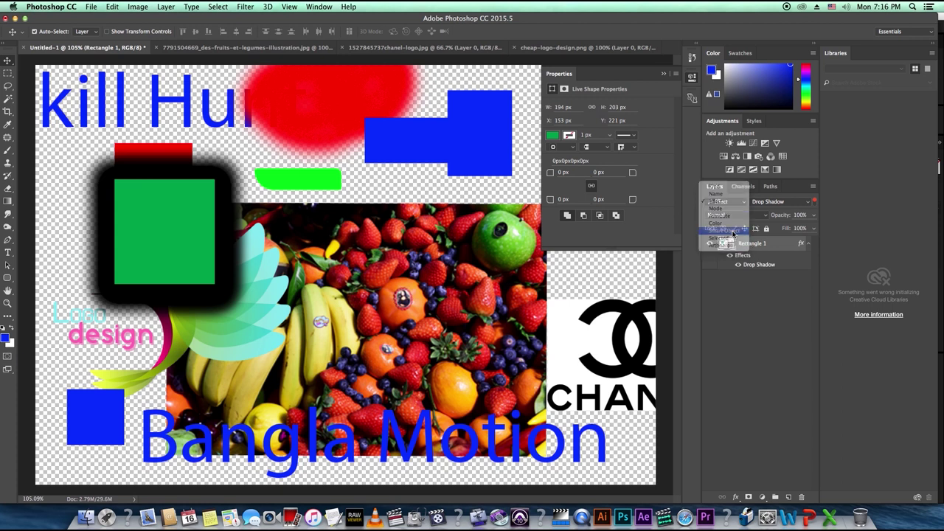
pyautogui.scroll(-3, 769, 404)
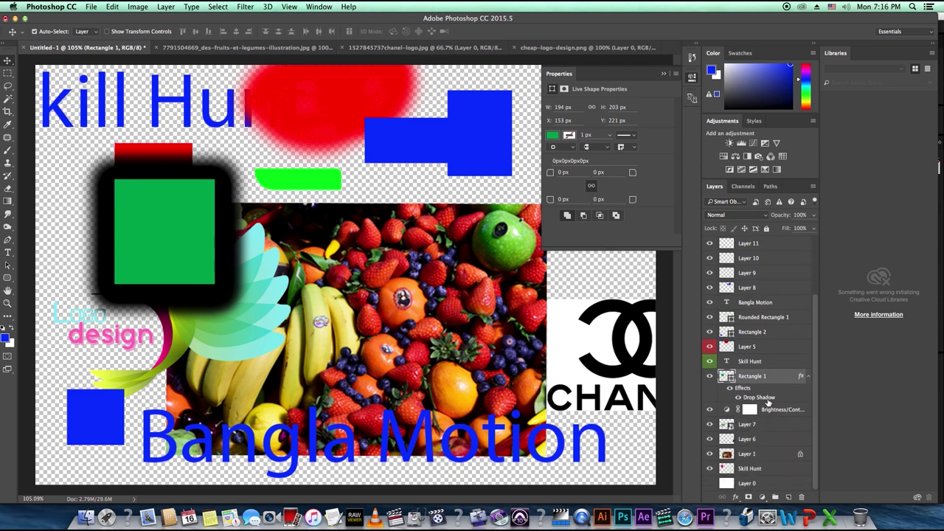
pyautogui.click(742, 206)
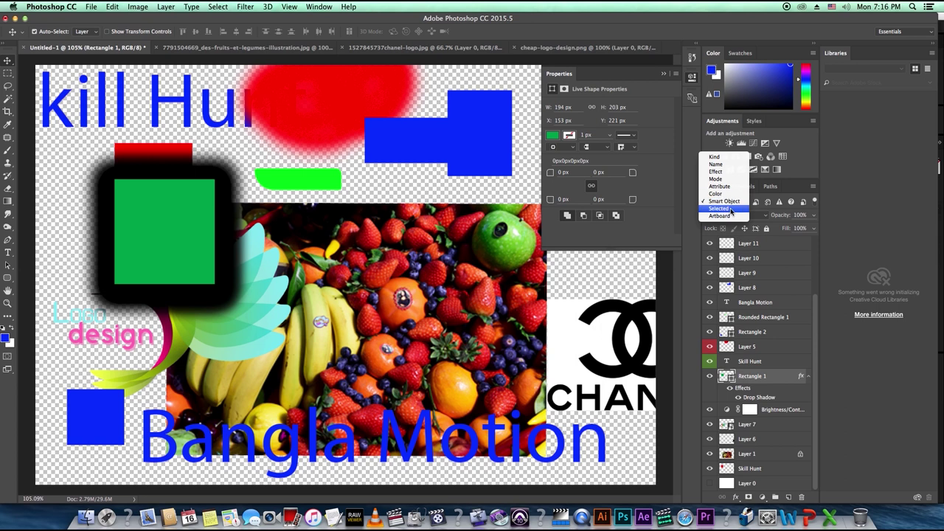
pyautogui.click(734, 209)
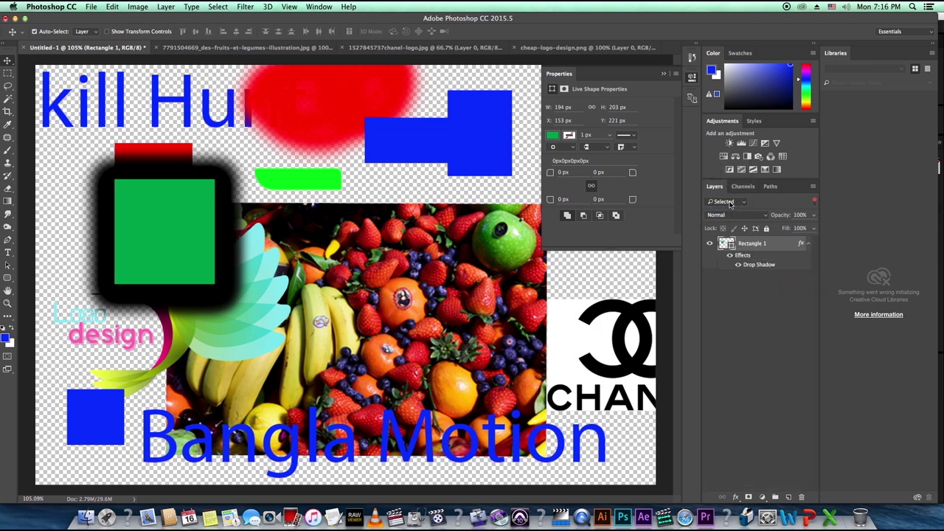
pyautogui.click(731, 204)
pyautogui.click(717, 146)
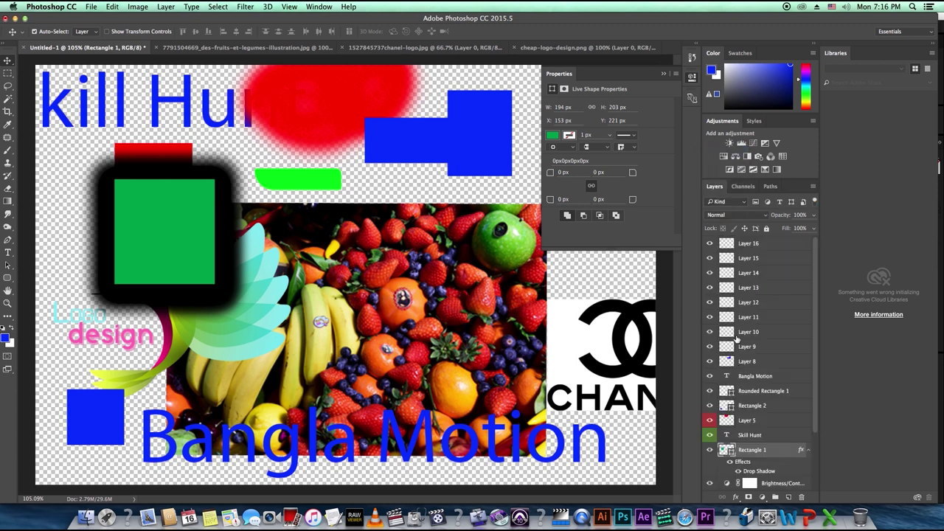
# - Select Layer 1, show only it with the Selected filter, then switch back to Kind
pyautogui.click(778, 424)
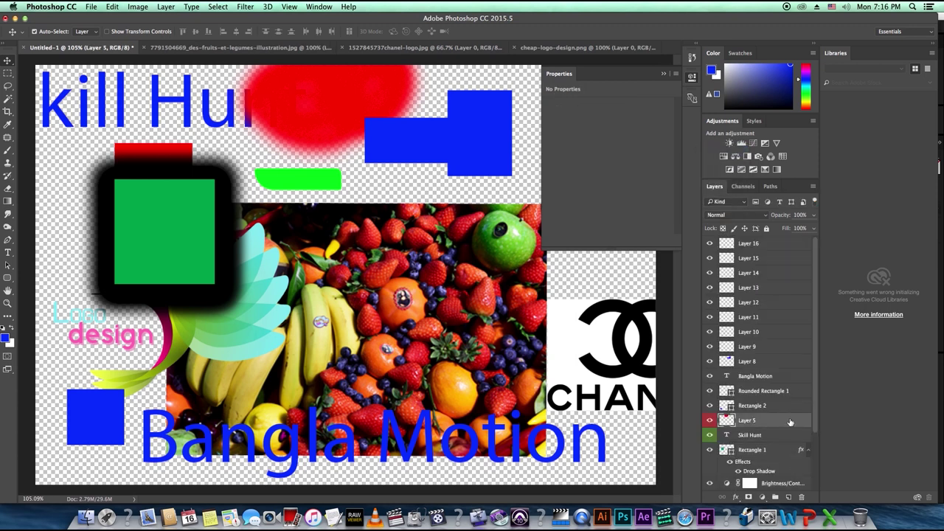
pyautogui.moveTo(816, 404)
pyautogui.mouseDown()
pyautogui.moveTo(816, 462)
pyautogui.moveTo(825, 394)
pyautogui.mouseUp()
pyautogui.click(768, 457)
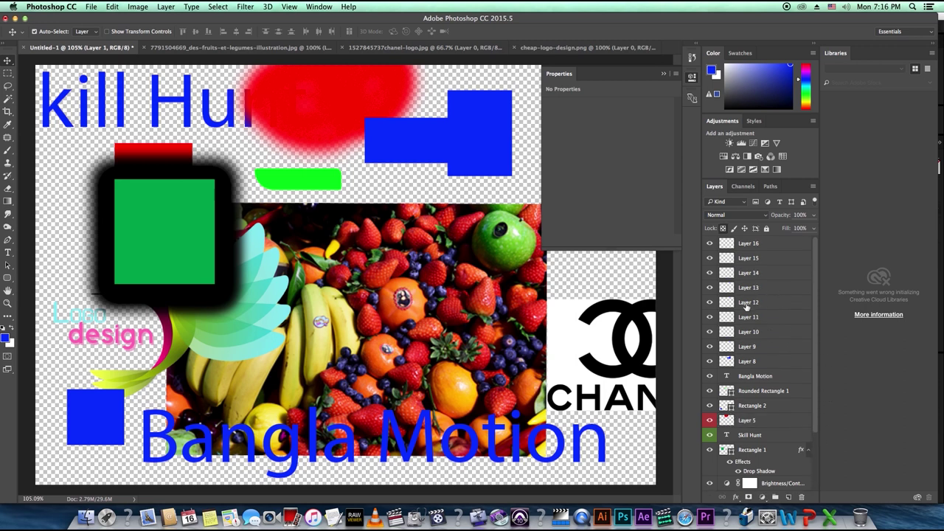
pyautogui.click(716, 201)
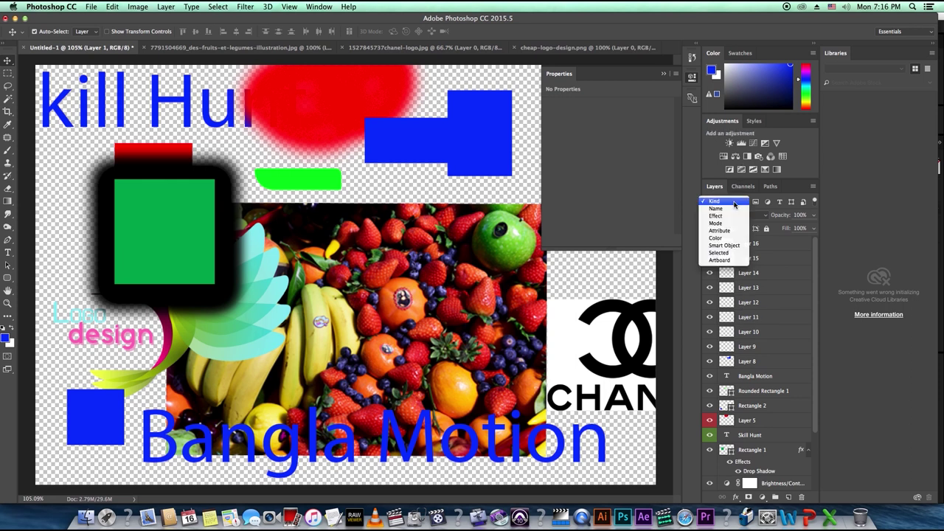
pyautogui.click(718, 253)
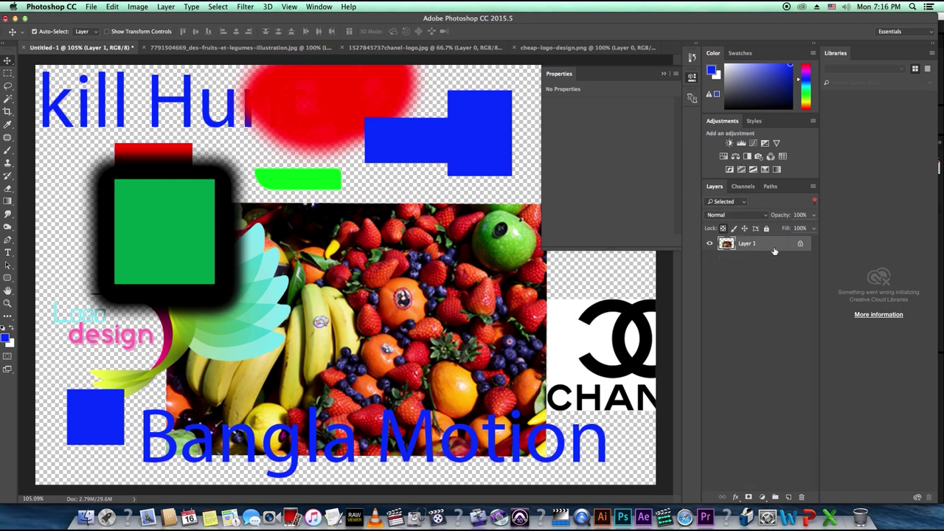
pyautogui.click(732, 205)
pyautogui.click(714, 150)
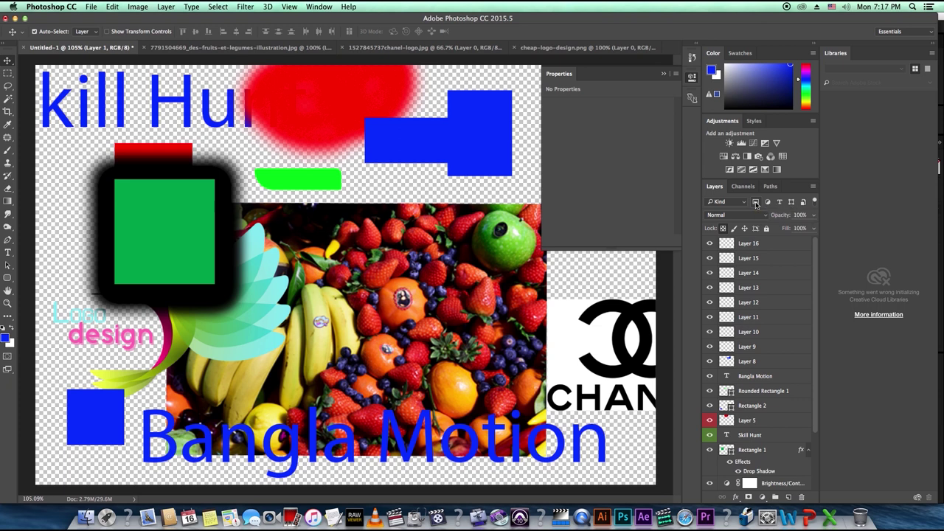
# - Toggle the pixel-layer filter, then filter to adjustment layers and select Brightness/Contrast
pyautogui.click(756, 204)
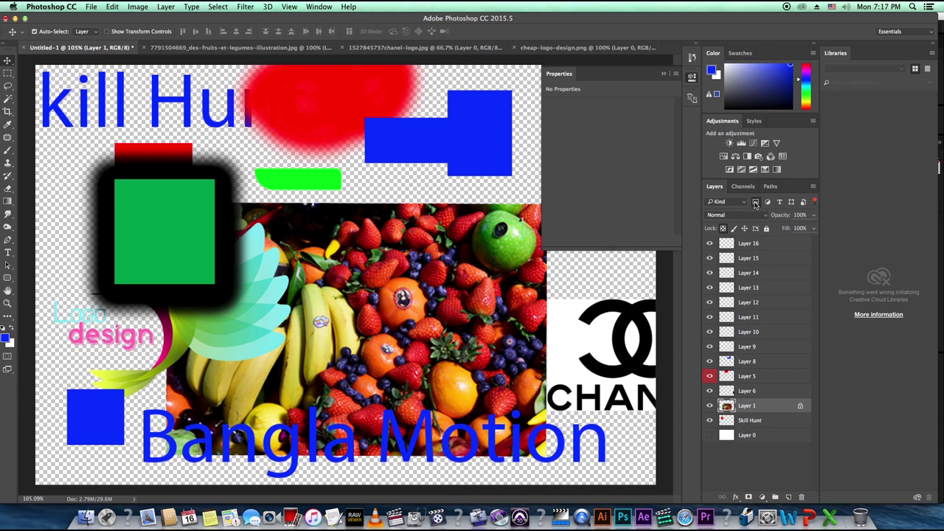
pyautogui.click(756, 202)
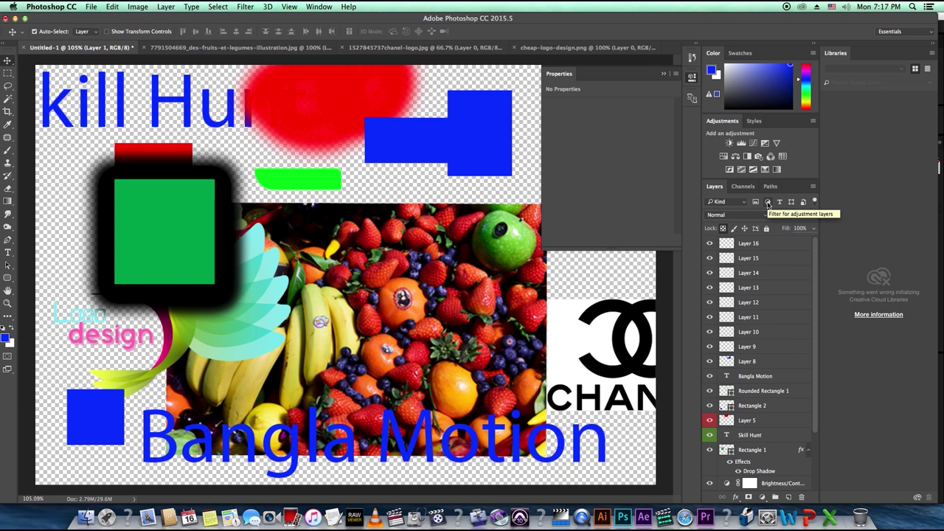
pyautogui.click(768, 203)
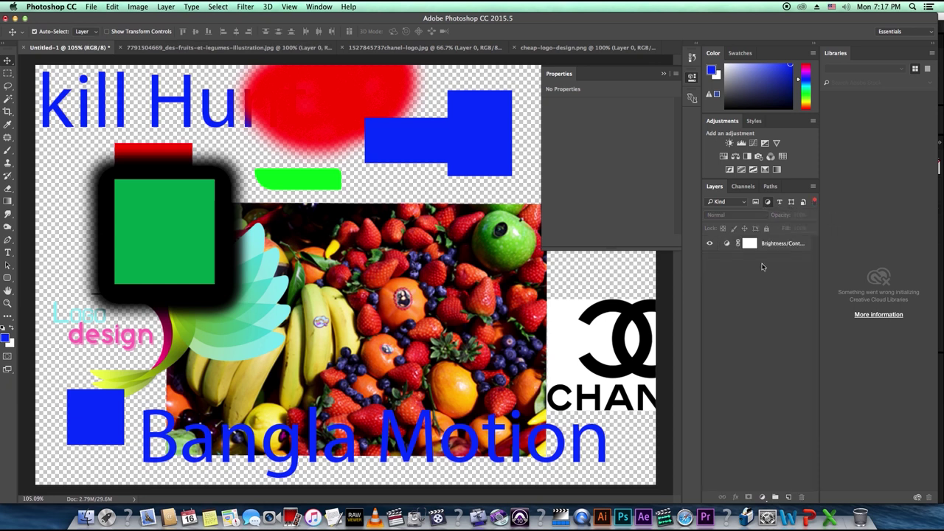
pyautogui.click(771, 244)
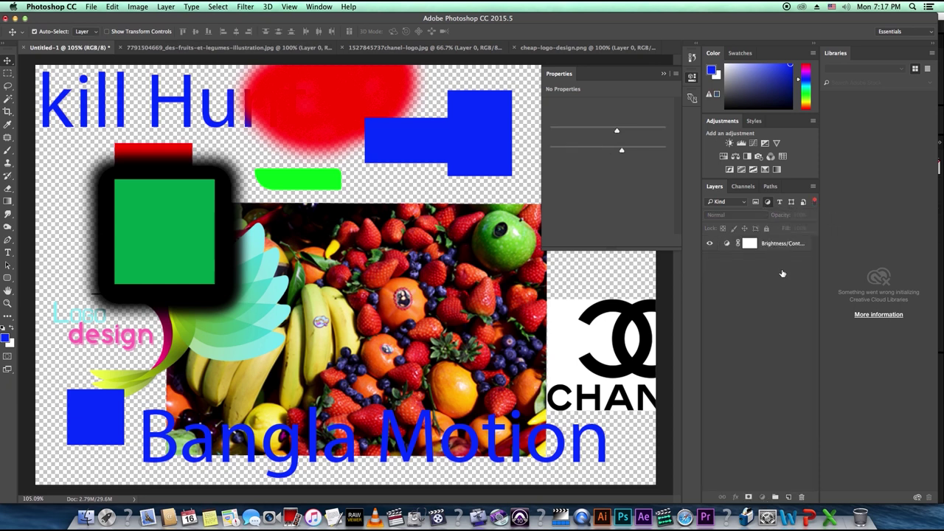
pyautogui.click(762, 497)
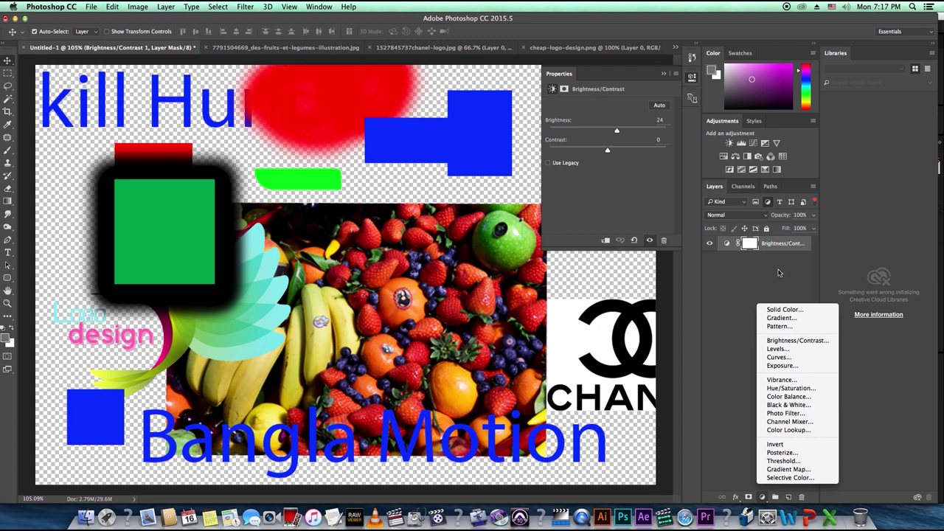
pyautogui.click(771, 208)
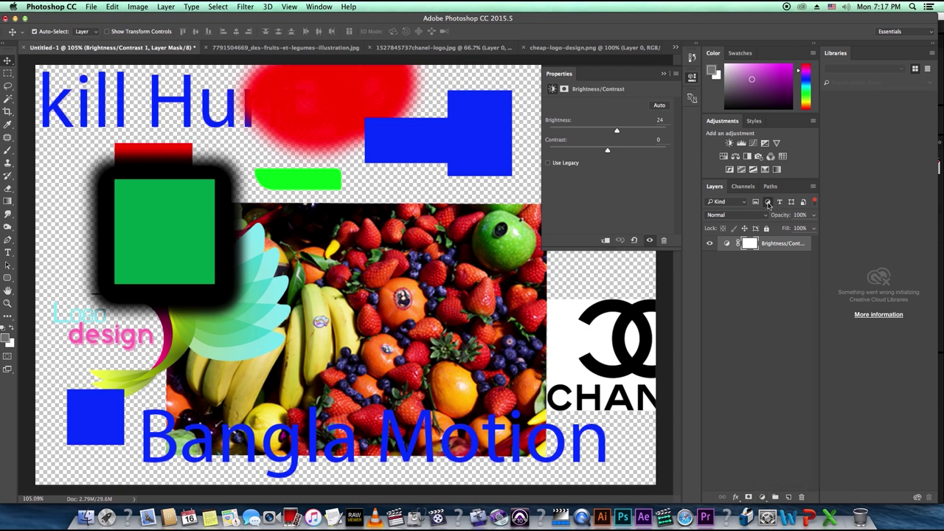
pyautogui.click(768, 203)
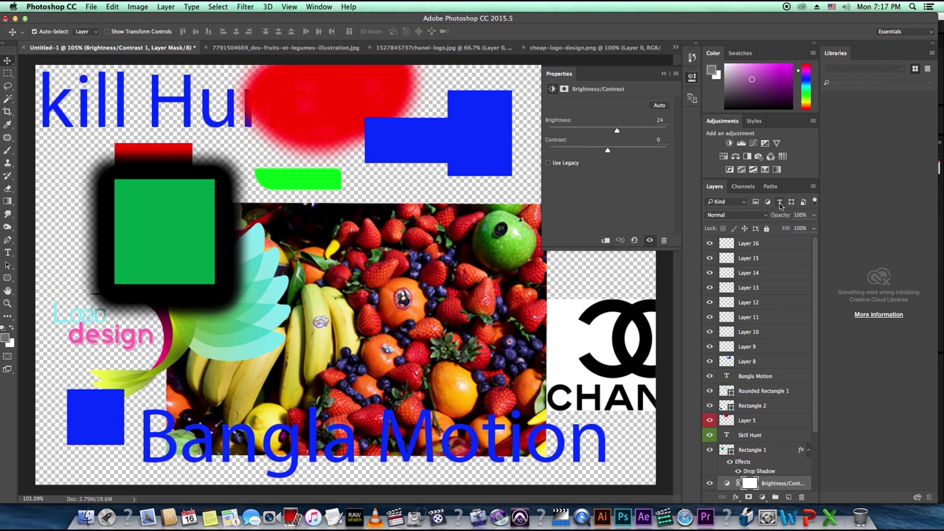
# - With the Type filter on, move Bangla Motion up-left and Skill Hunt onto the canvas at X 194, Y 168
pyautogui.click(779, 202)
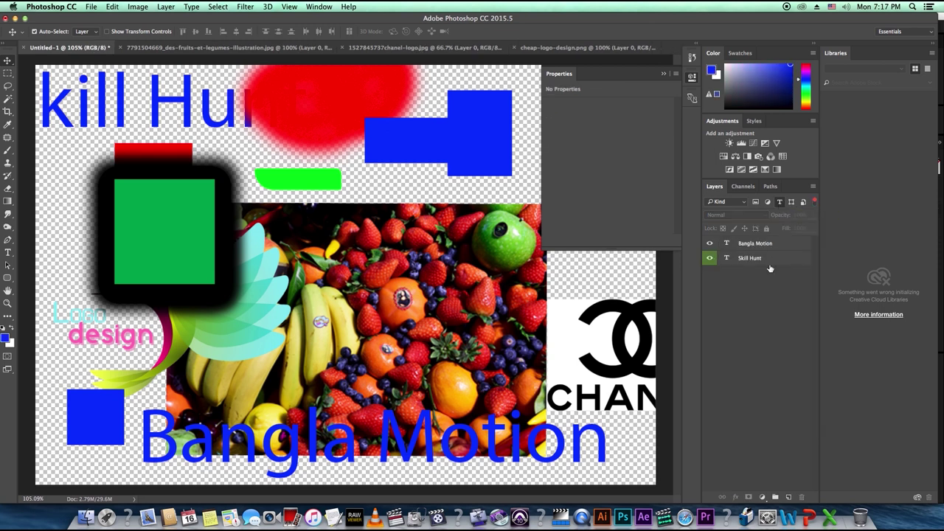
pyautogui.click(771, 247)
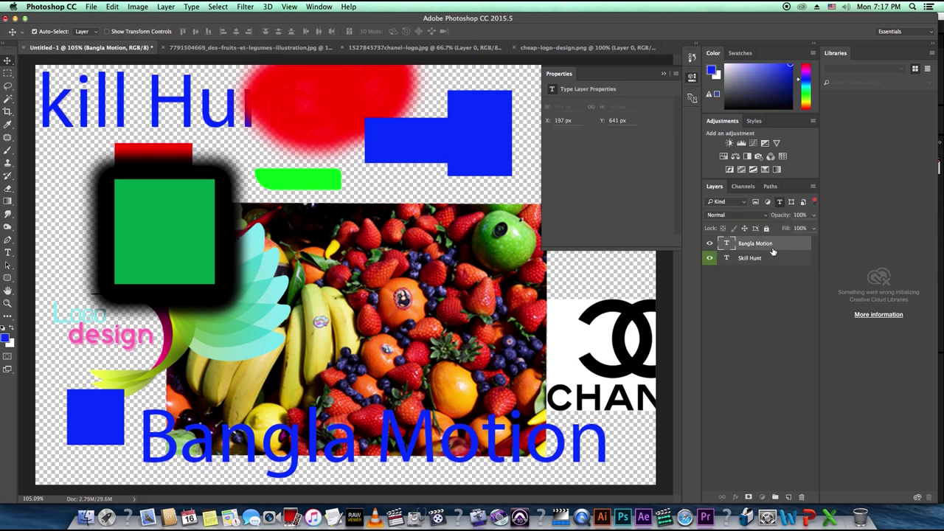
pyautogui.click(772, 256)
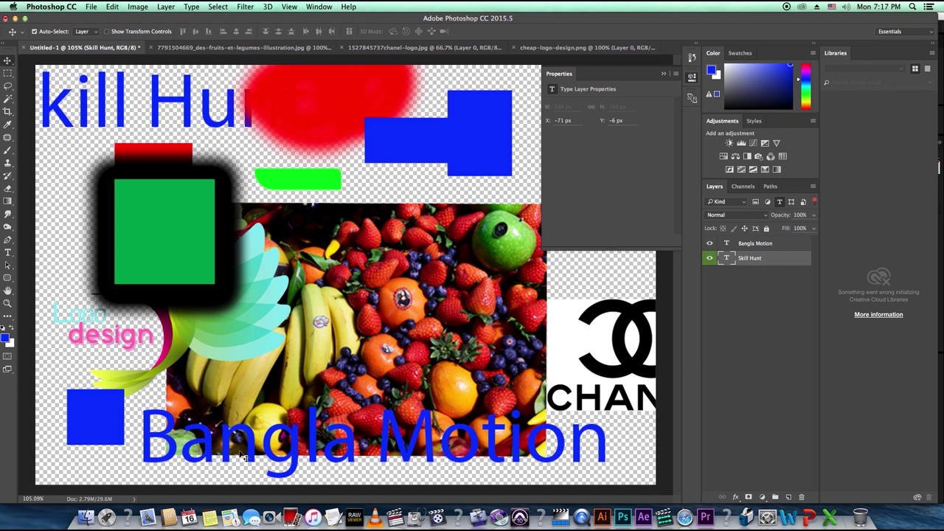
pyautogui.moveTo(227, 453); pyautogui.dragTo(217, 428)
pyautogui.moveTo(113, 108); pyautogui.dragTo(253, 204)
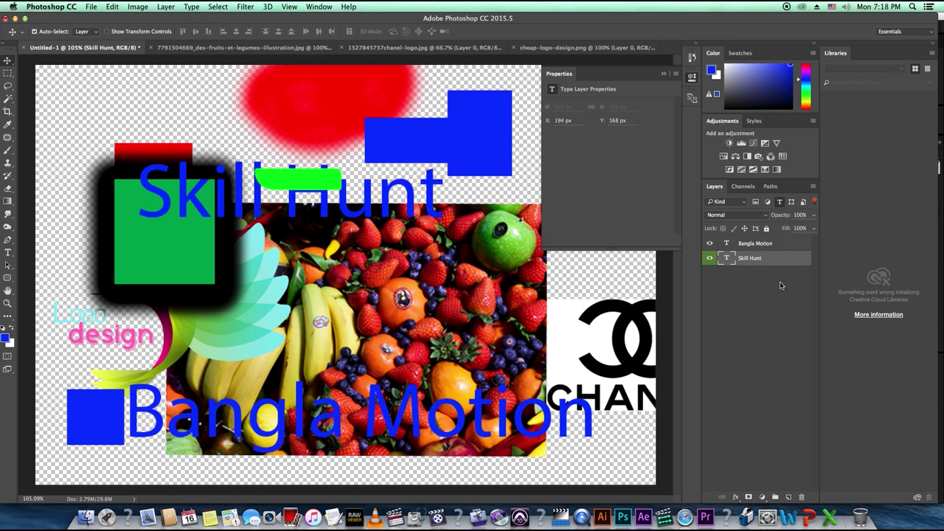
pyautogui.click(780, 203)
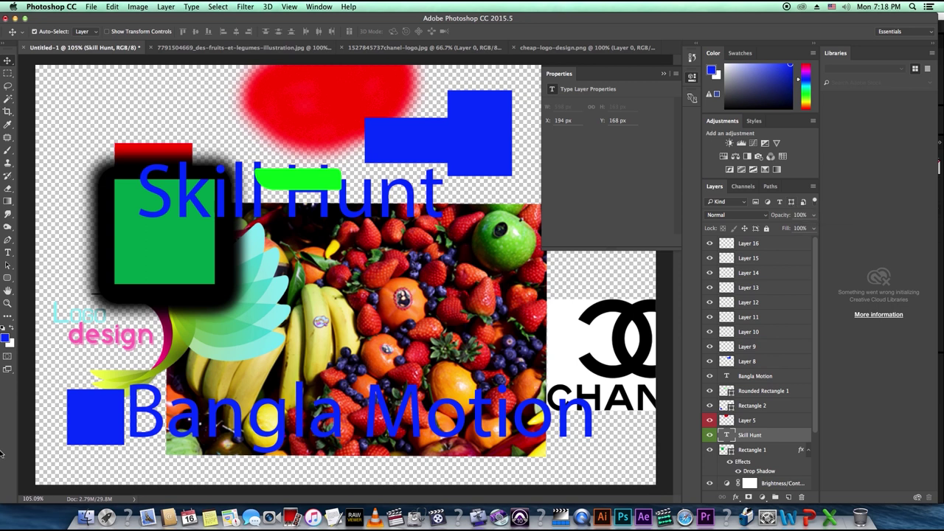
# - Filter the Layers panel to shape layers and select Rectangle 1 to view its shape properties
pyautogui.click(7, 281)
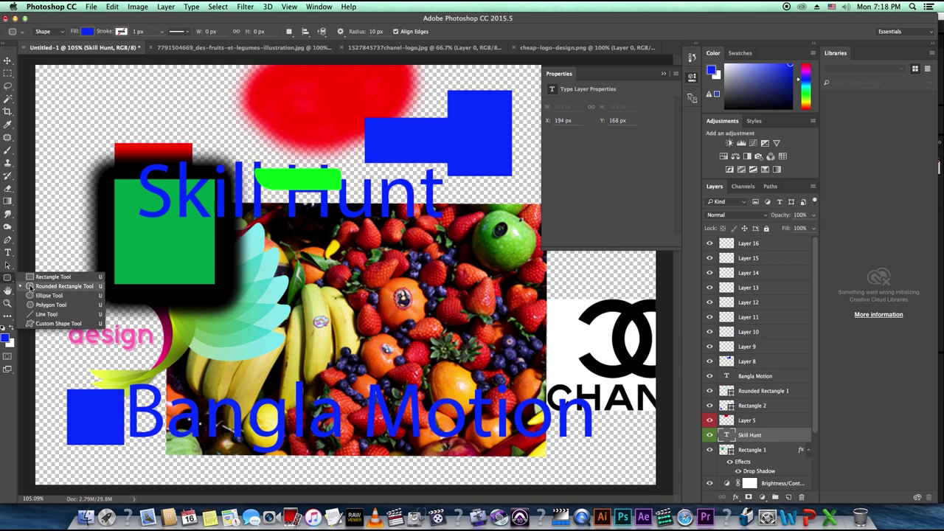
pyautogui.click(7, 281)
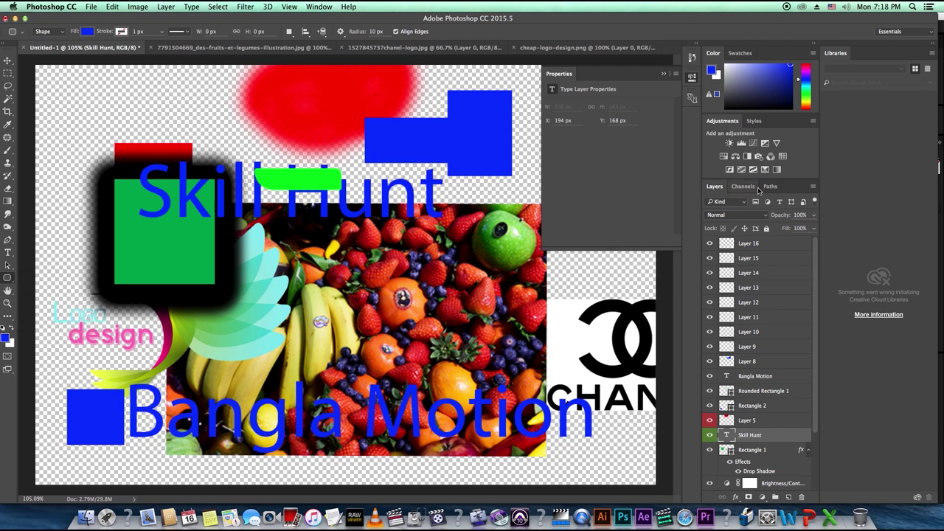
pyautogui.click(792, 202)
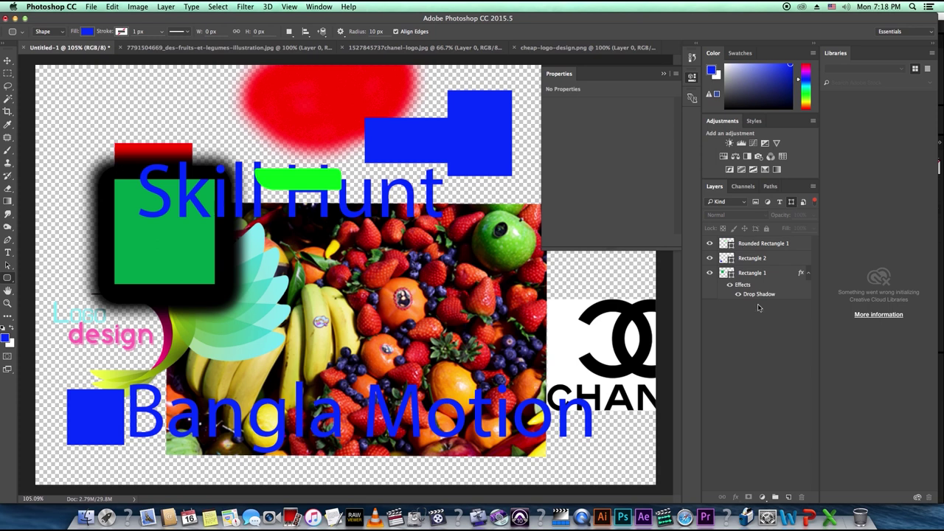
pyautogui.click(767, 247)
pyautogui.click(770, 270)
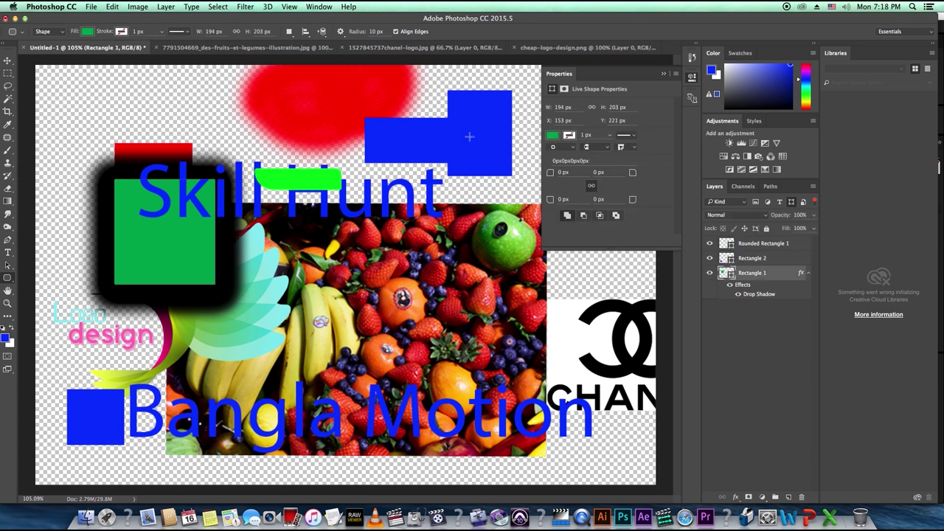